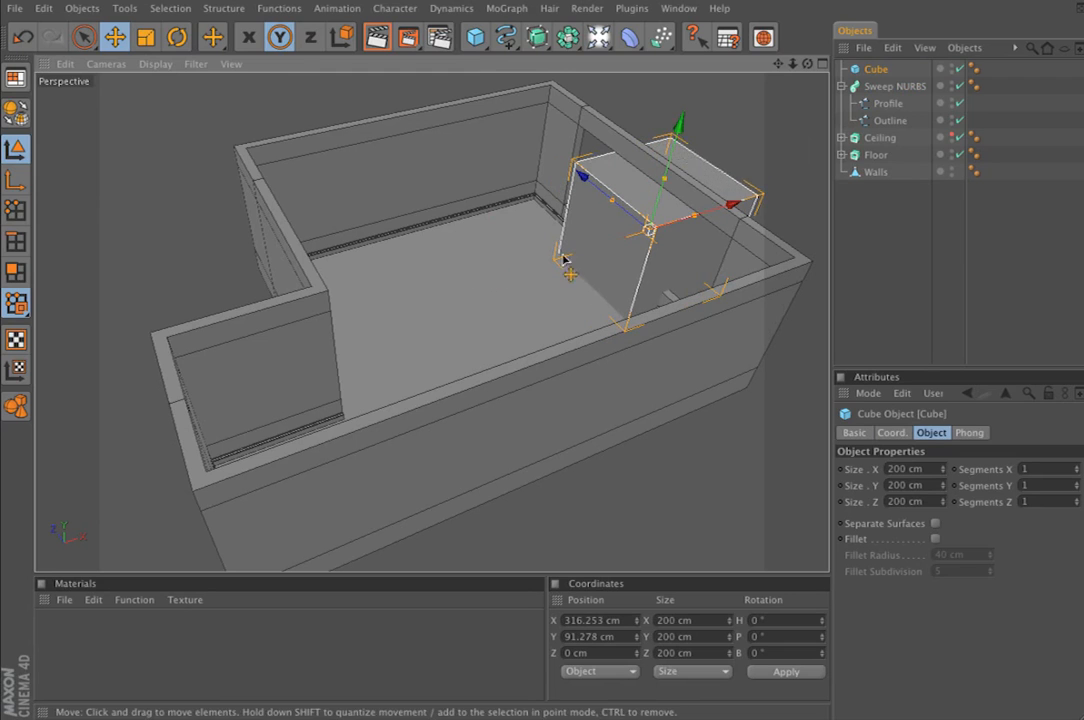
# - Set the Right view's display to Constant Shading (Lines)
pyautogui.click(820, 63)
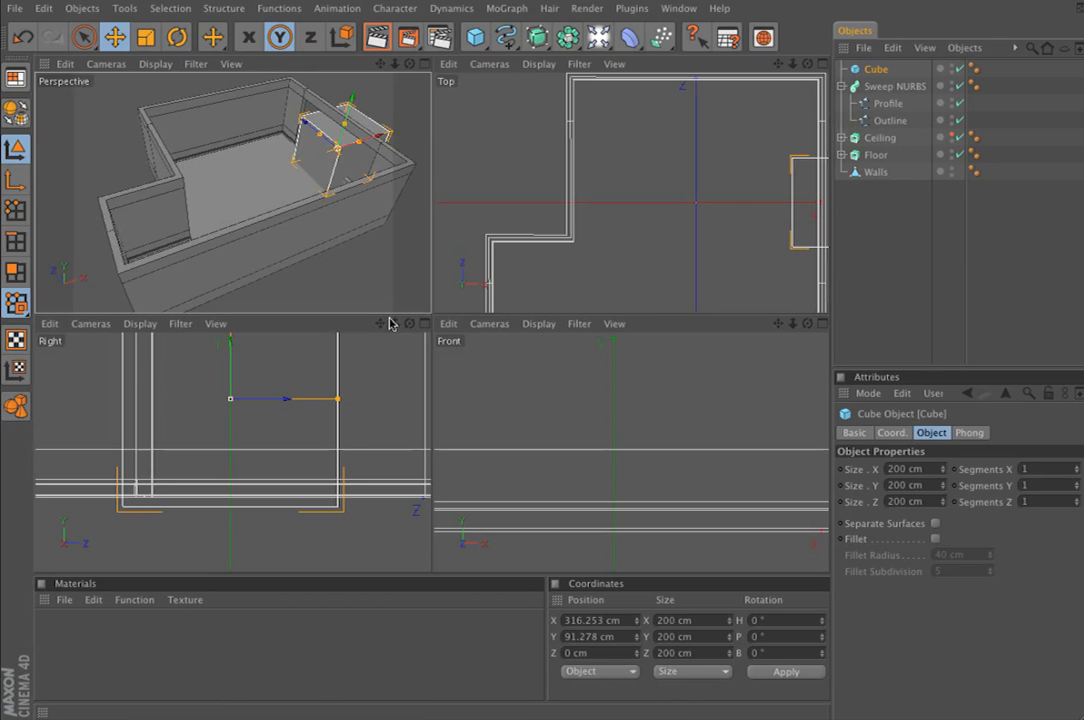
pyautogui.click(424, 324)
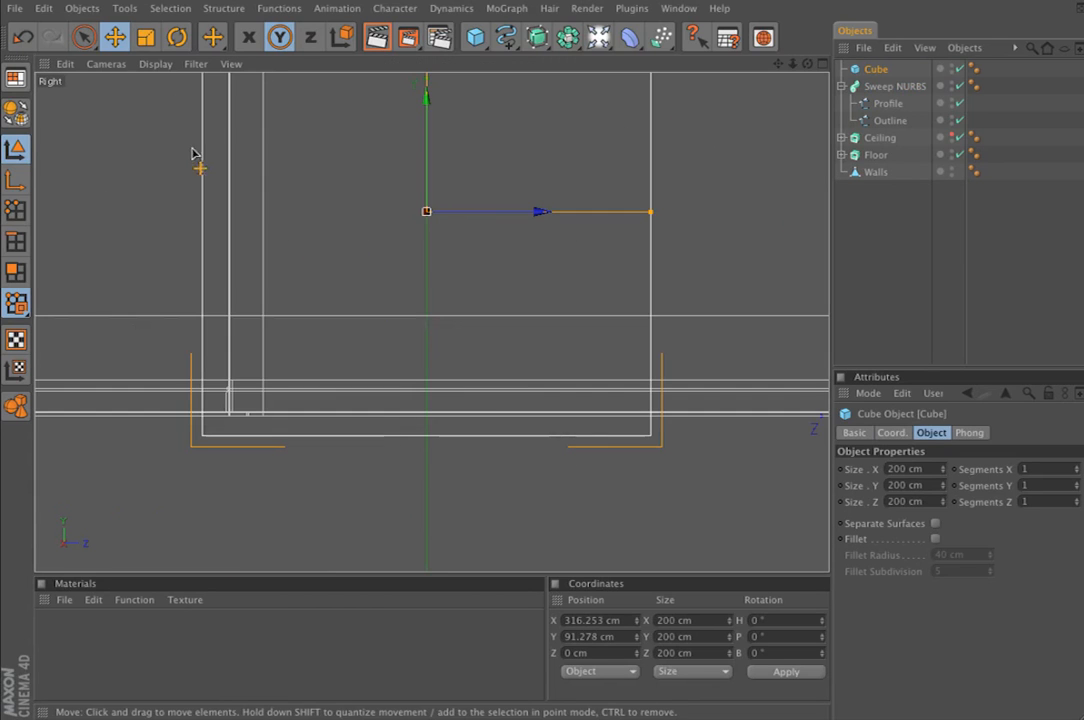
pyautogui.click(156, 65)
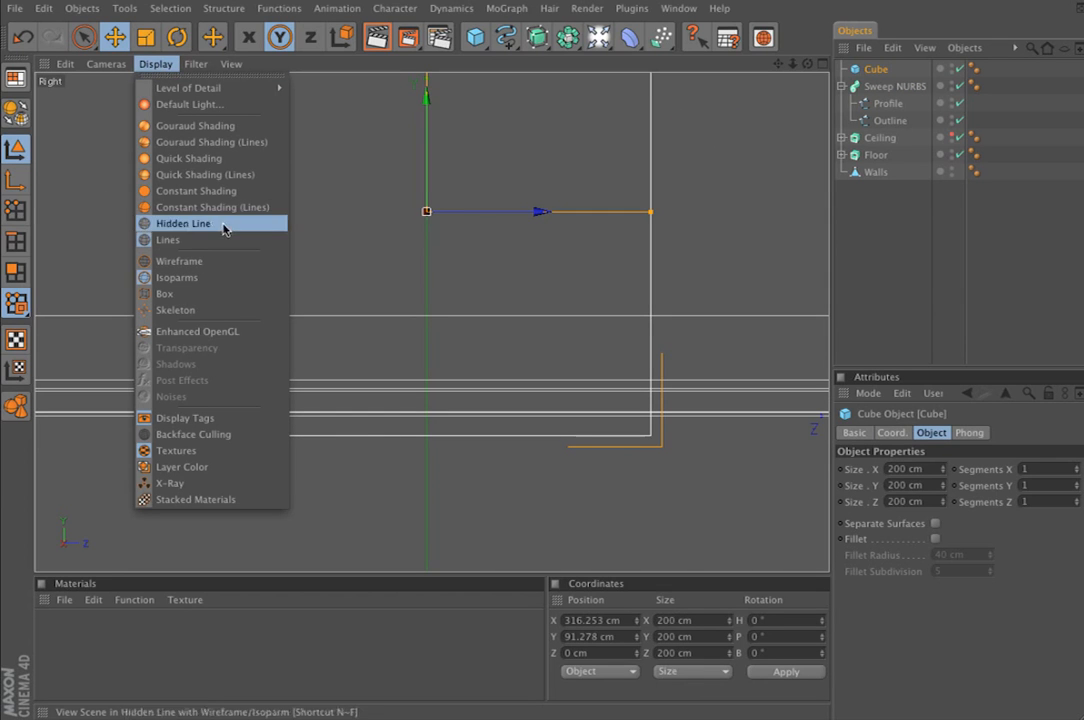
pyautogui.click(180, 207)
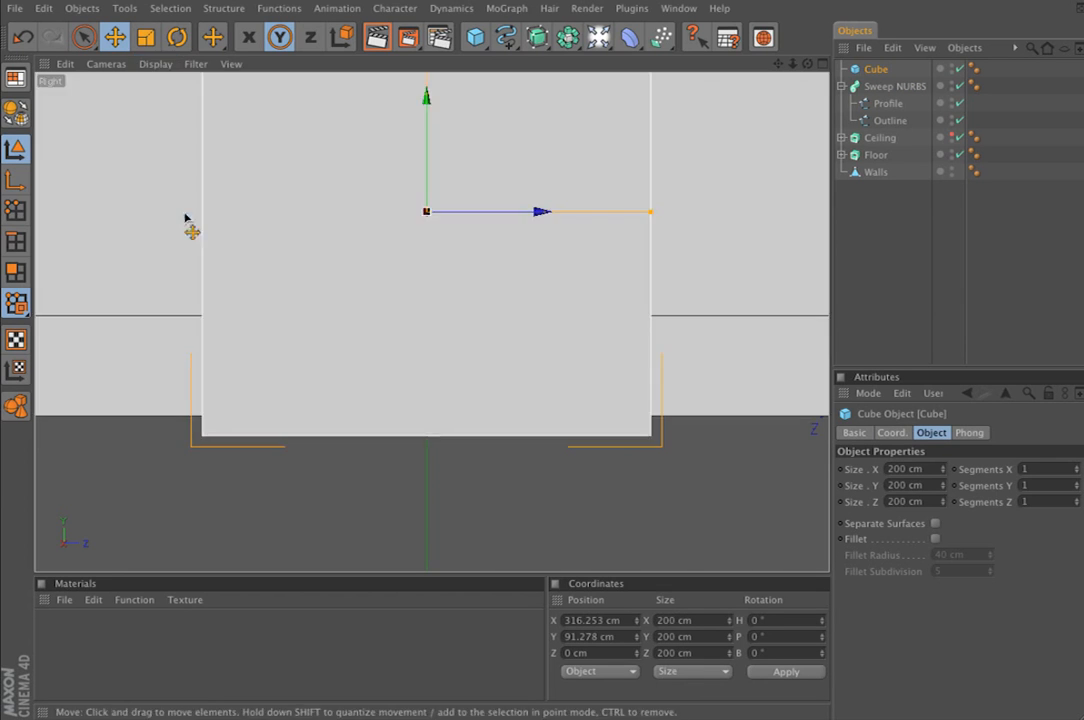
# - Examine the cube's size and position against the room walls in the Front and Right views
pyautogui.click(822, 65)
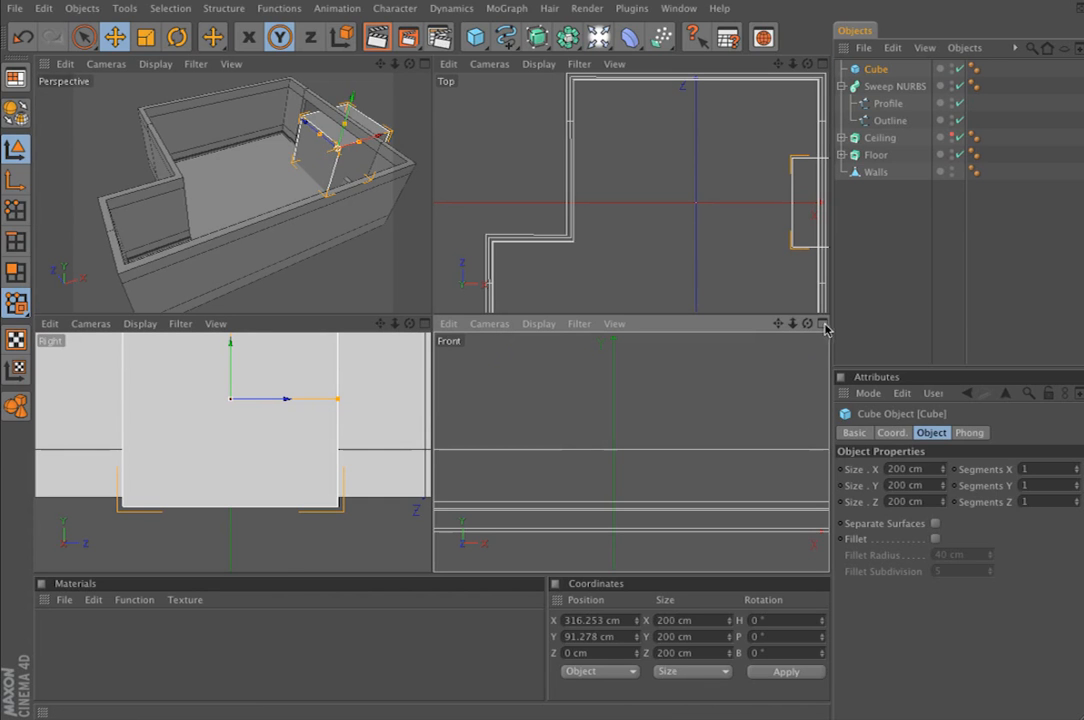
pyautogui.moveTo(793, 324); pyautogui.dragTo(630, 324)
pyautogui.keyDown('alt'); pyautogui.moveTo(748, 381); pyautogui.dragTo(765, 381, button='right'); pyautogui.keyUp('alt')
pyautogui.keyDown('alt'); pyautogui.moveTo(748, 381); pyautogui.dragTo(786, 389, button='middle'); pyautogui.keyUp('alt')
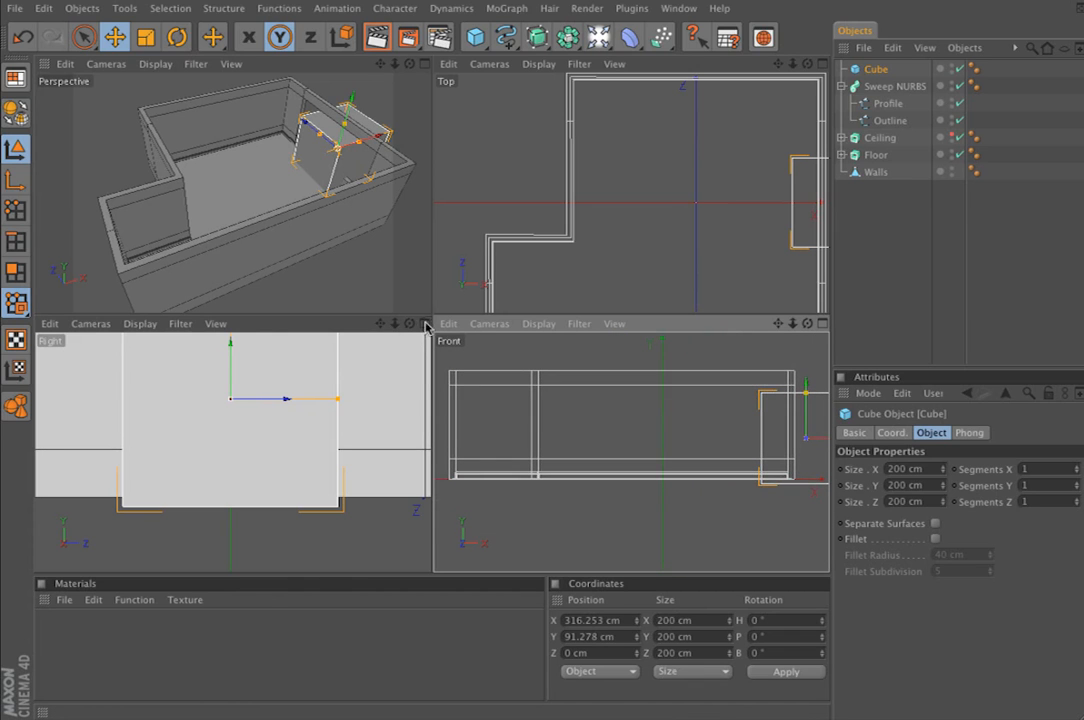
pyautogui.click(425, 325)
pyautogui.keyDown('alt'); pyautogui.moveTo(486, 100); pyautogui.dragTo(427, 100, button='right'); pyautogui.keyUp('alt')
pyautogui.keyDown('alt'); pyautogui.moveTo(486, 100); pyautogui.dragTo(474, 173, button='middle'); pyautogui.keyUp('alt')
pyautogui.keyDown('alt'); pyautogui.moveTo(572, 172); pyautogui.dragTo(622, 208, button='middle'); pyautogui.keyUp('alt')
pyautogui.keyDown('alt'); pyautogui.moveTo(622, 208); pyautogui.dragTo(580, 208, button='right'); pyautogui.keyUp('alt')
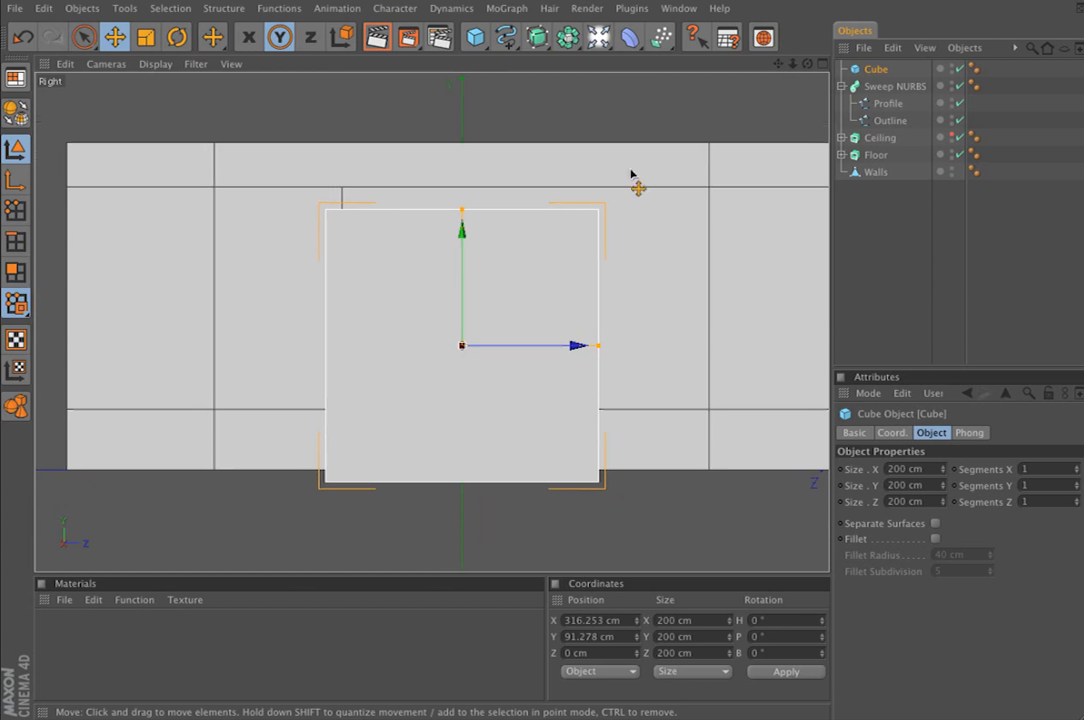
# - Unlock the X and Z axes and widen the cube to about 368 cm along Z across the window opening
pyautogui.click(15, 272)
pyautogui.click(822, 63)
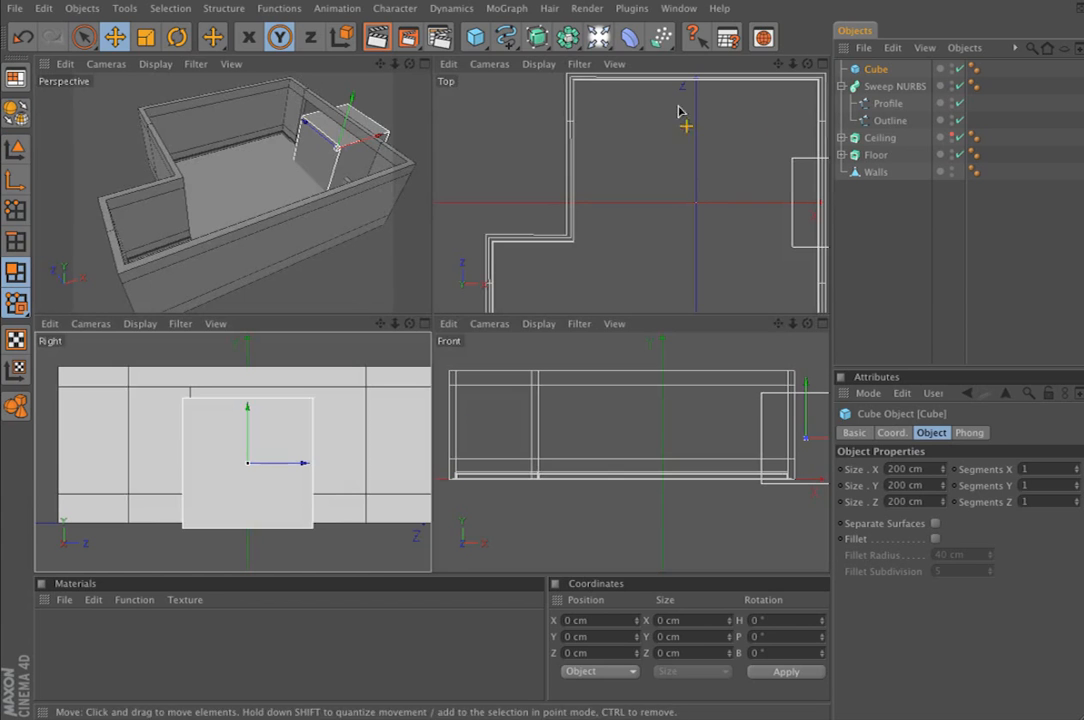
pyautogui.click(424, 64)
pyautogui.scroll(5, 430, 320)
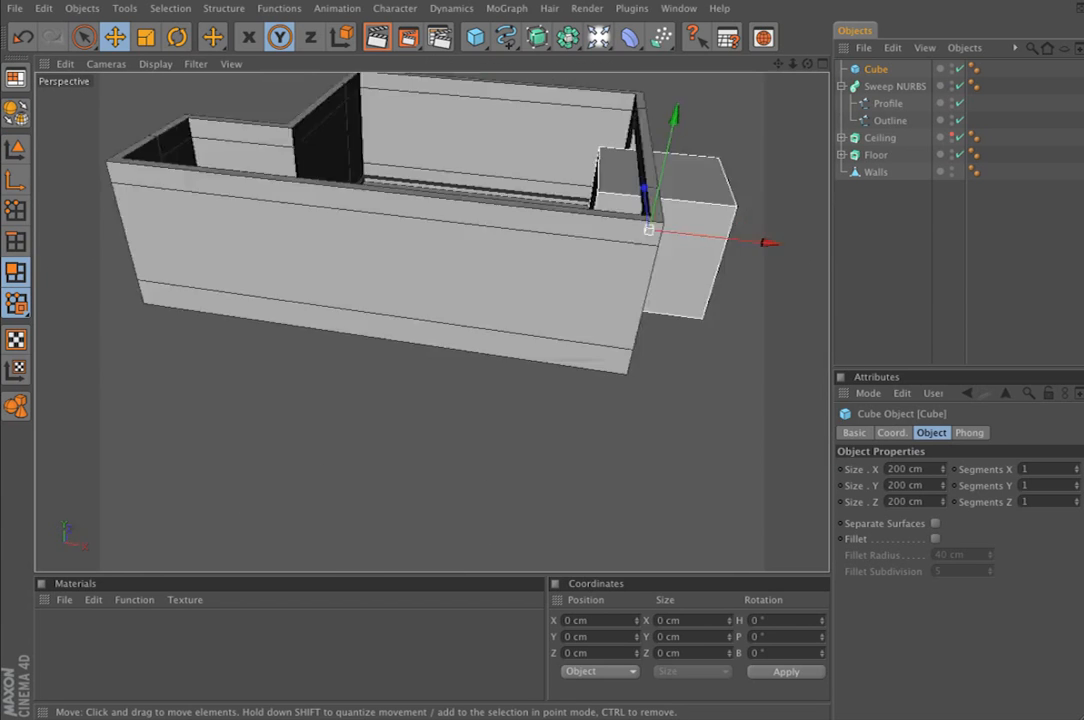
pyautogui.click(15, 149)
pyautogui.keyDown('alt'); pyautogui.moveTo(601, 216); pyautogui.dragTo(390, 246, button='middle'); pyautogui.keyUp('alt')
pyautogui.scroll(5, 533, 238)
pyautogui.keyDown('alt'); pyautogui.moveTo(530, 228); pyautogui.dragTo(496, 386, button='middle'); pyautogui.keyUp('alt')
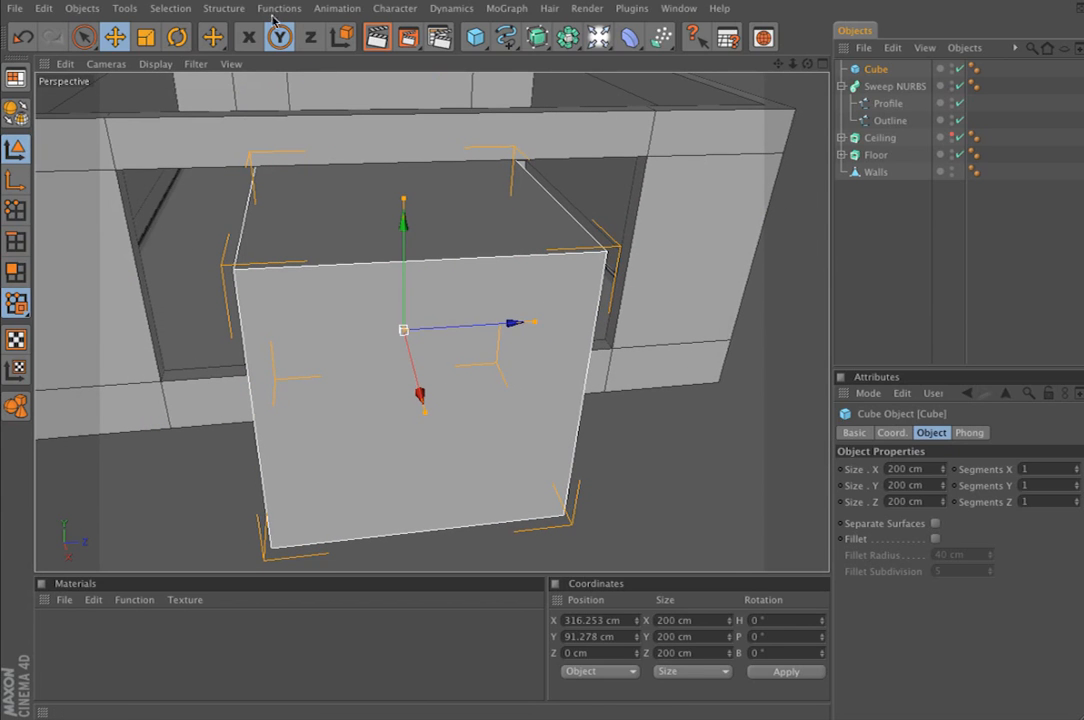
pyautogui.click(251, 39)
pyautogui.click(309, 39)
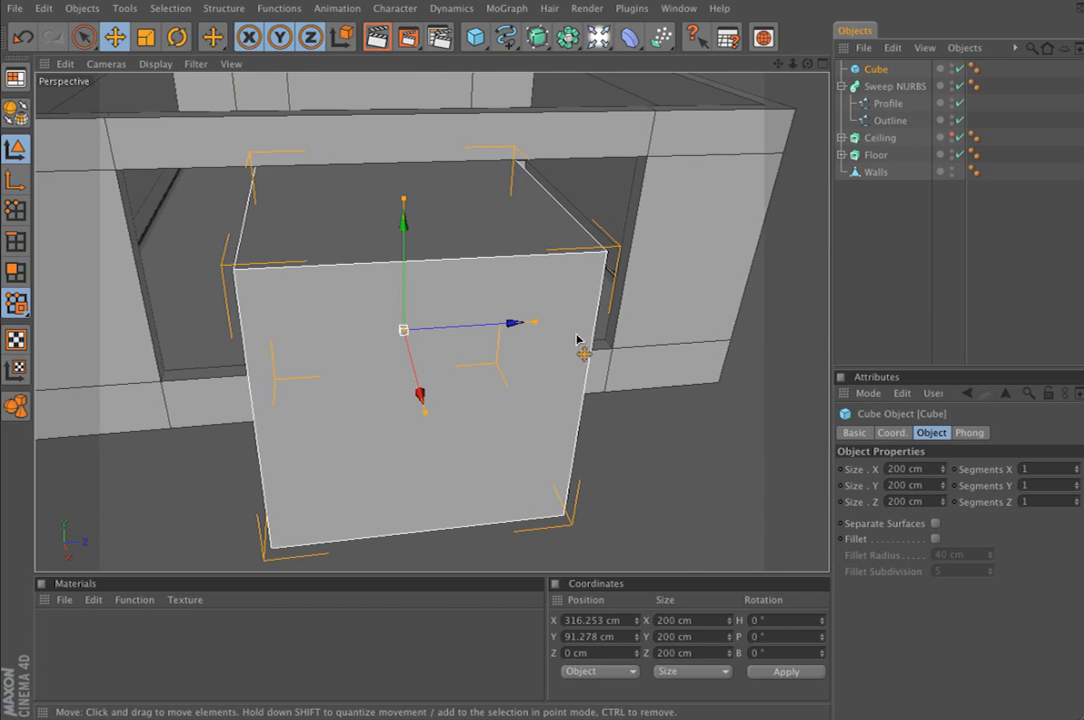
pyautogui.moveTo(533, 323); pyautogui.dragTo(640, 313)
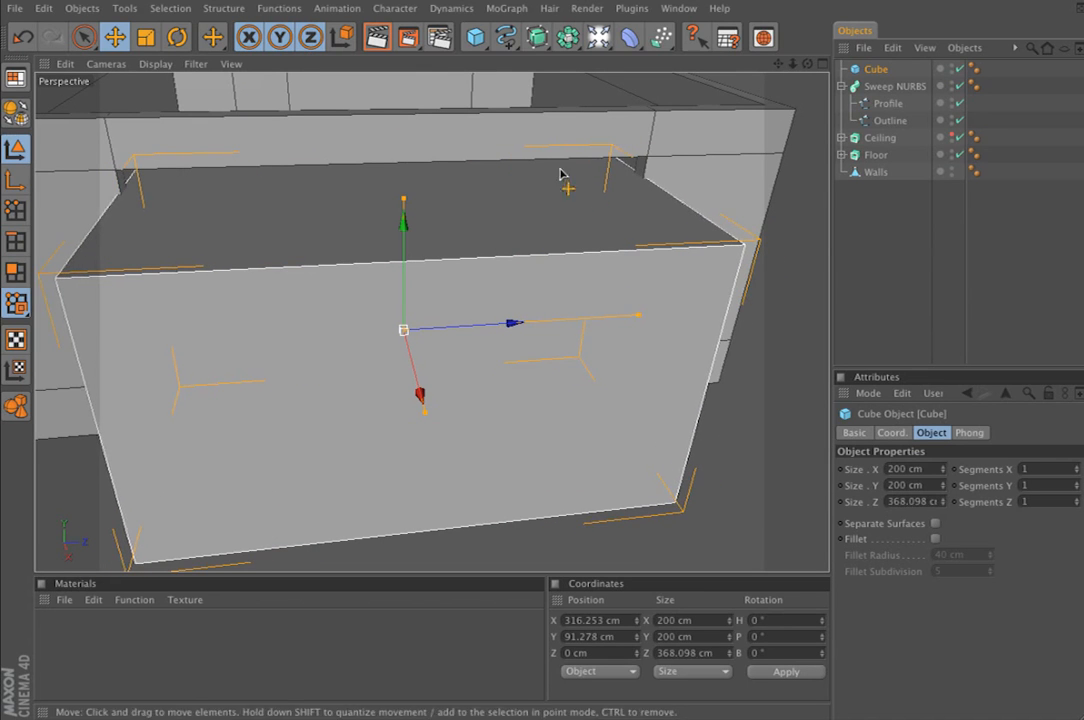
# - Raise the cube to a Y position of about 125.5 cm and reduce its height to about 164 cm to match the opening
pyautogui.keyDown('alt'); pyautogui.moveTo(648, 235); pyautogui.dragTo(653, 200); pyautogui.keyUp('alt')
pyautogui.middleClick(405, 213)
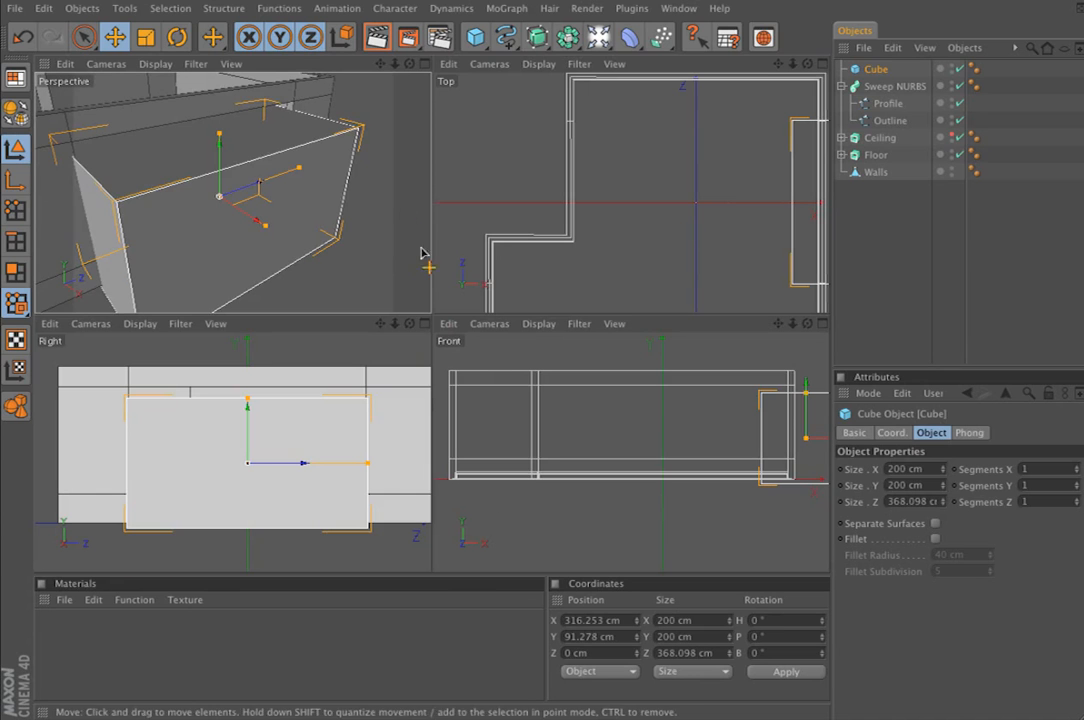
pyautogui.click(423, 322)
pyautogui.scroll(4, 452, 283)
pyautogui.moveTo(452, 283); pyautogui.dragTo(452, 231)
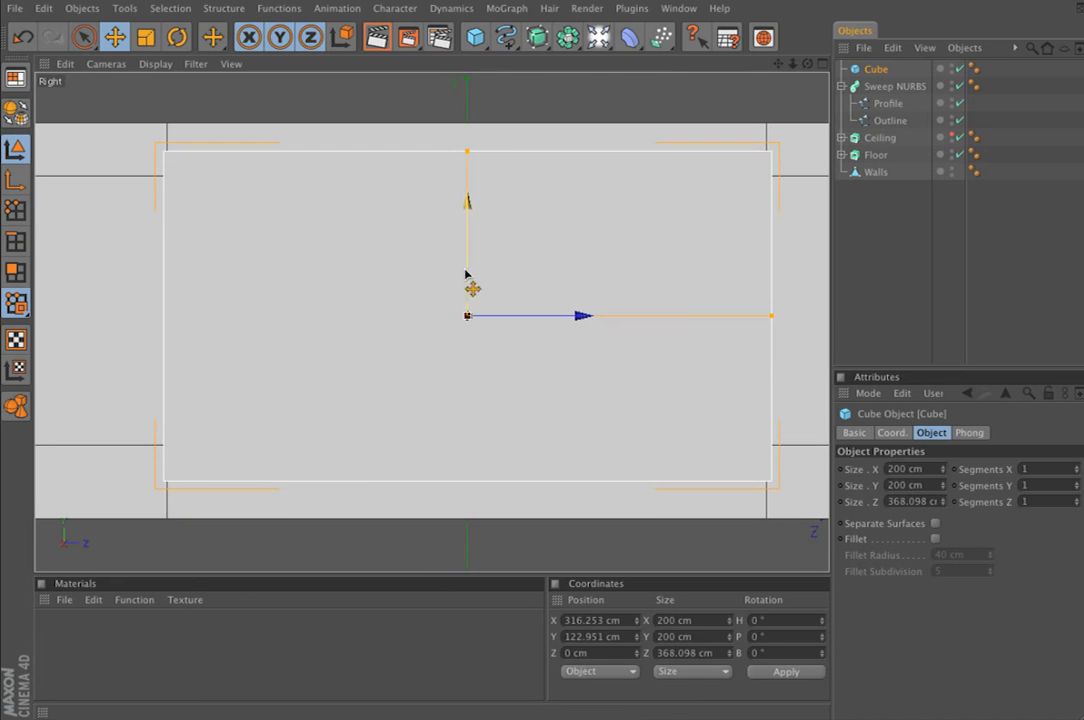
pyautogui.moveTo(467, 151); pyautogui.dragTo(465, 211)
pyautogui.moveTo(467, 314); pyautogui.dragTo(467, 312)
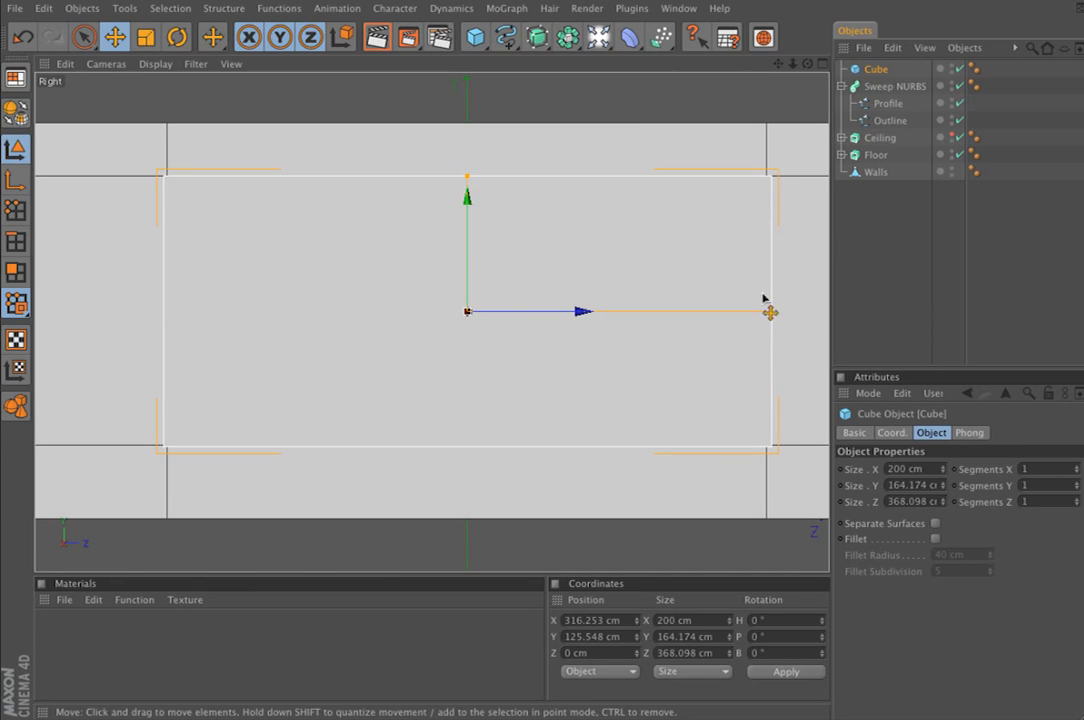
# - Fine-tune the cube's Z size to about 365.5 cm to match the opening's sides
pyautogui.moveTo(771, 311); pyautogui.dragTo(769, 311)
pyautogui.moveTo(283, 234)
pyautogui.keyDown('alt'); pyautogui.mouseDown(button='middle')
pyautogui.moveTo(319, 236)
pyautogui.moveTo(300, 233)
pyautogui.mouseUp(button='middle'); pyautogui.keyUp('alt')
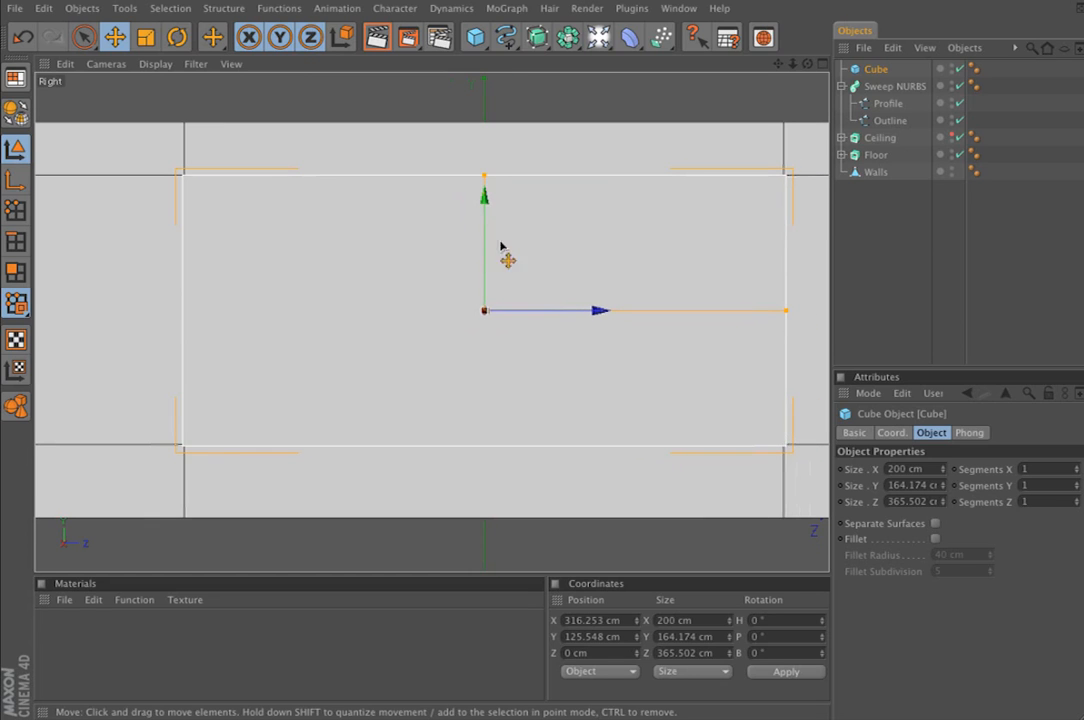
pyautogui.moveTo(541, 310); pyautogui.dragTo(541, 310)
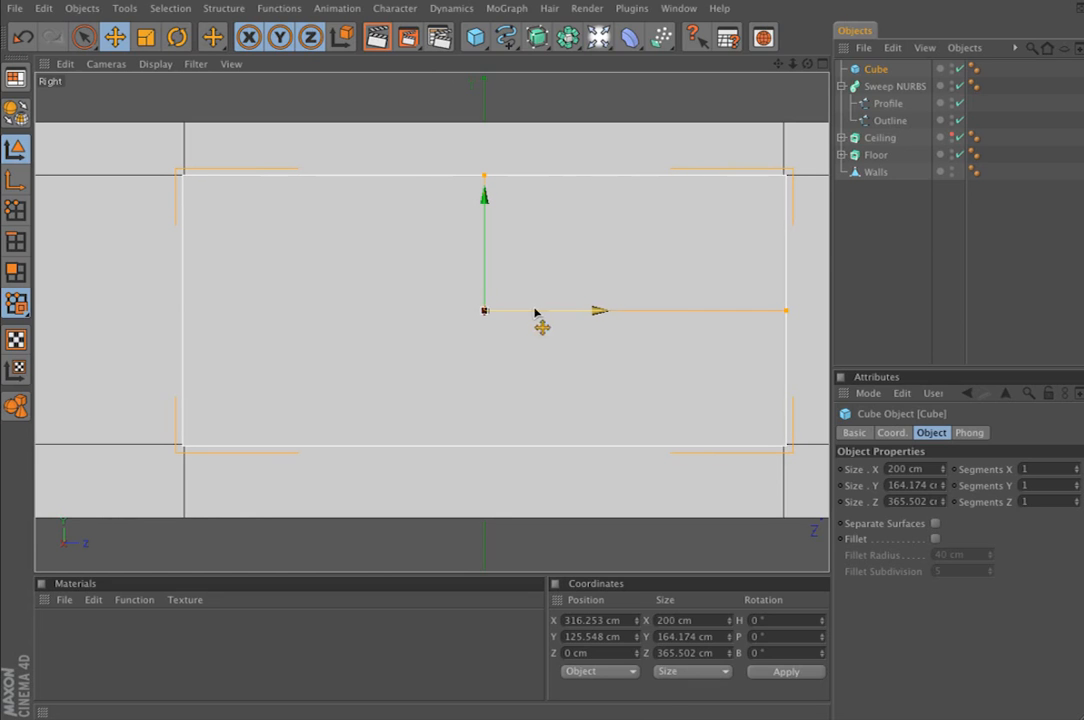
# - Thin the cube along X to about 4.7 cm to form a flat window panel
pyautogui.click(822, 63)
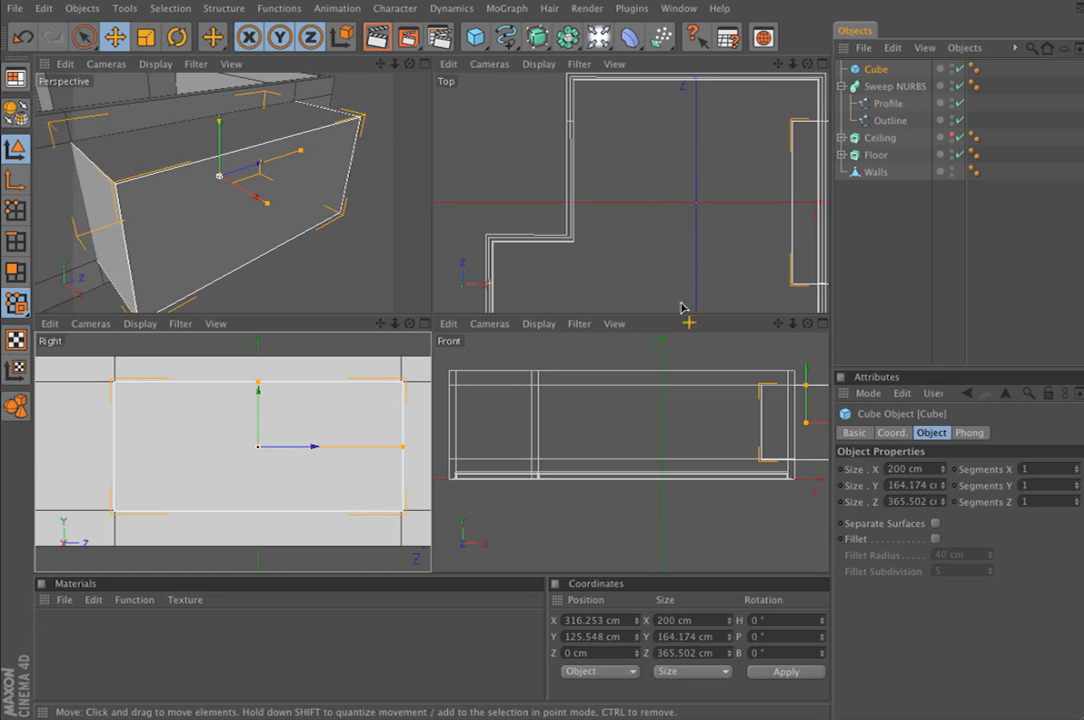
pyautogui.click(424, 64)
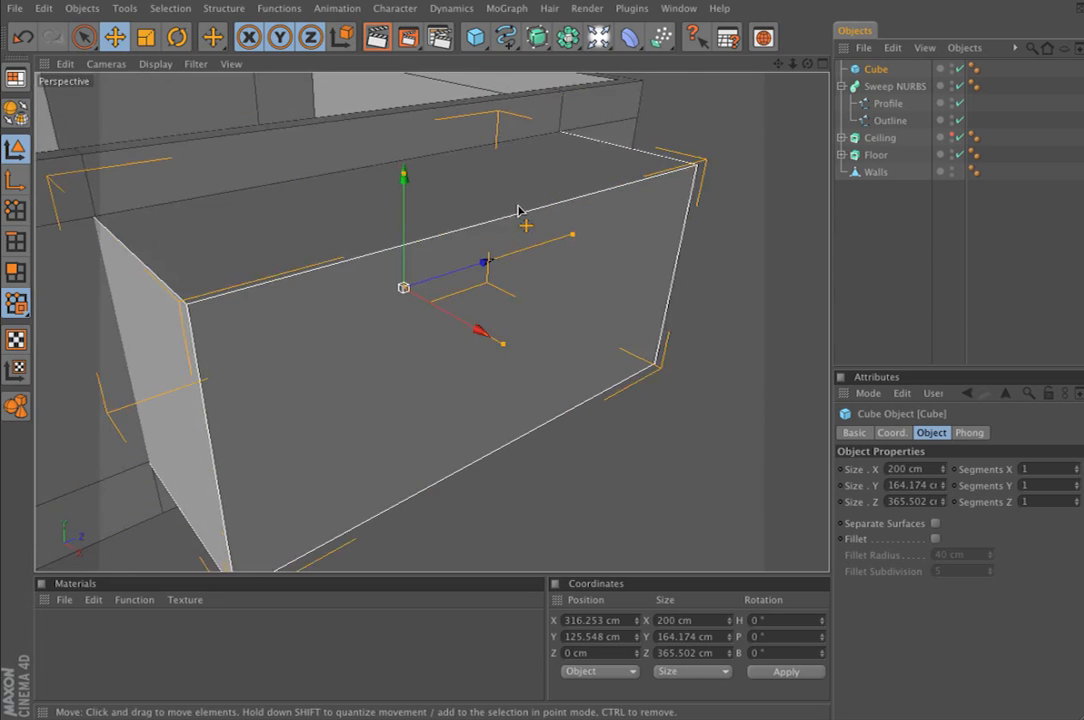
pyautogui.keyDown('alt'); pyautogui.moveTo(467, 173); pyautogui.dragTo(530, 215); pyautogui.keyUp('alt')
pyautogui.moveTo(531, 338); pyautogui.dragTo(400, 424)
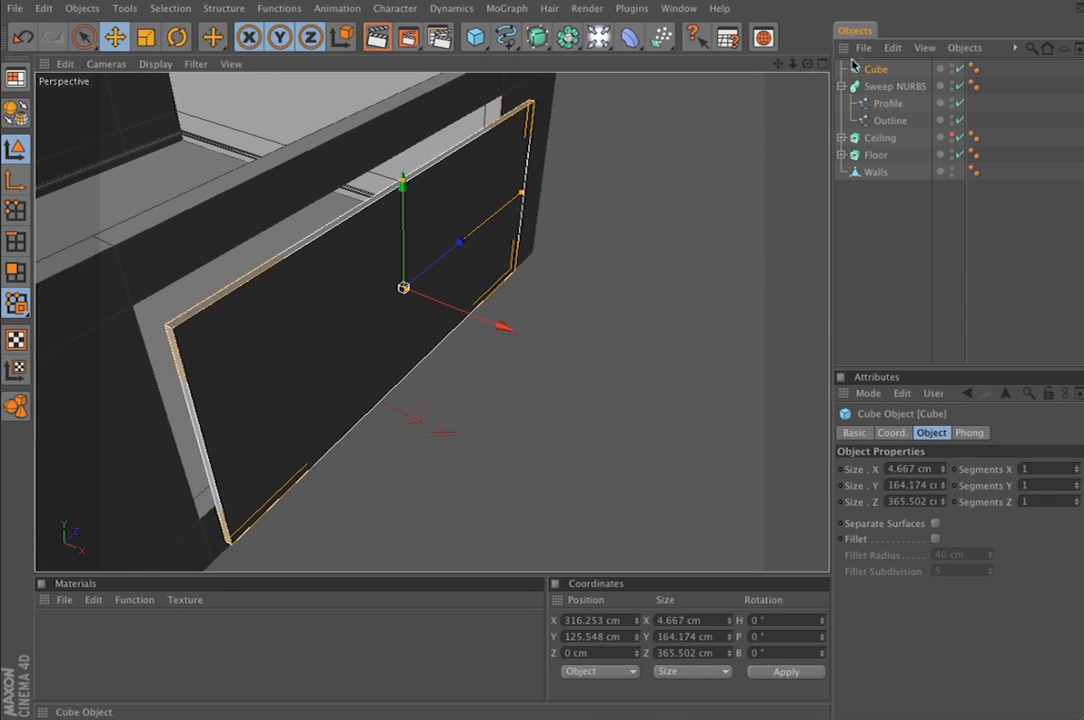
# - Move the panel along X into the thickness of the wall, to a position of about 282 cm
pyautogui.click(823, 64)
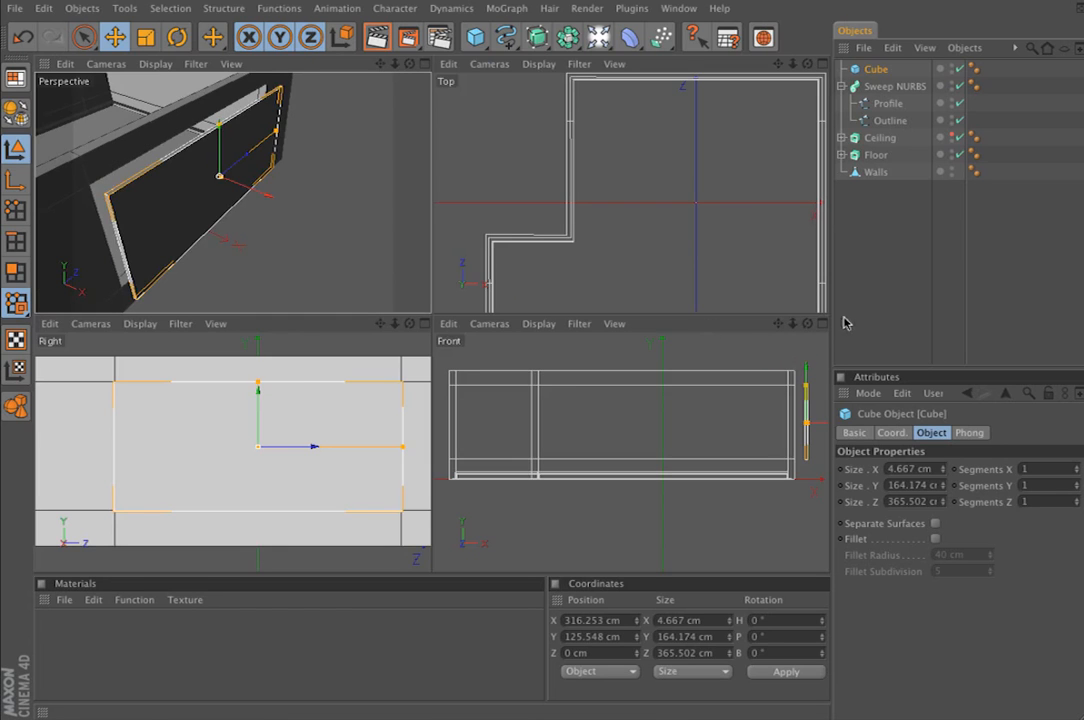
pyautogui.press('F4')
pyautogui.keyDown('alt'); pyautogui.moveTo(528, 315); pyautogui.dragTo(238, 353, button='middle'); pyautogui.keyUp('alt')
pyautogui.scroll(5, 508, 310)
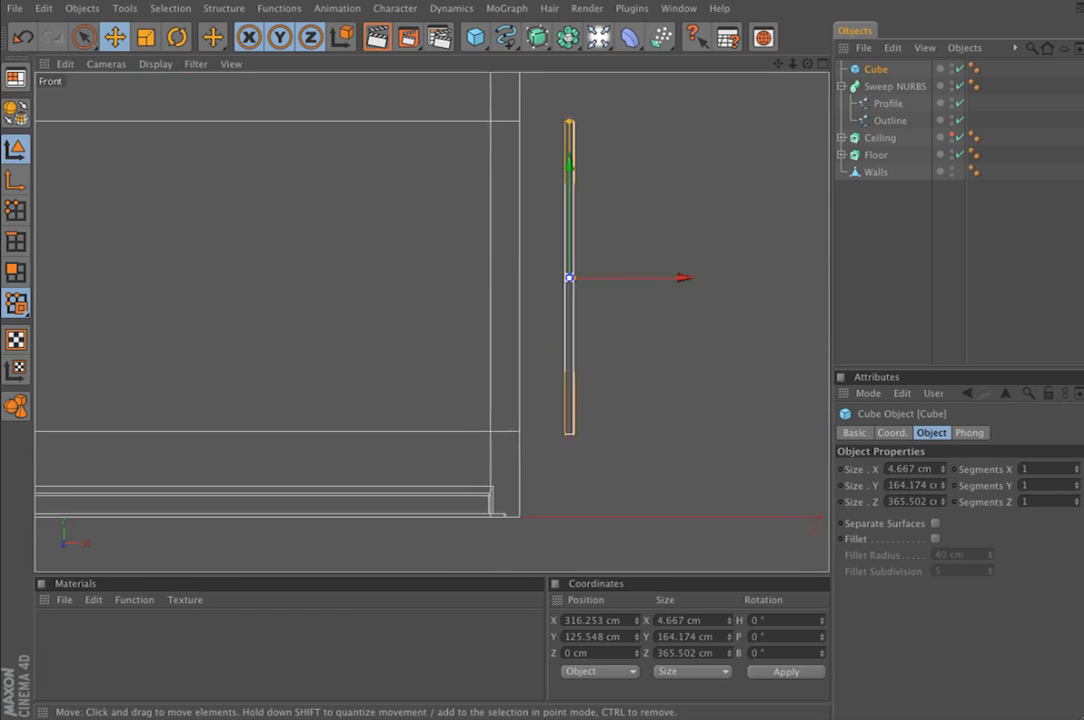
pyautogui.moveTo(636, 270); pyautogui.dragTo(556, 270)
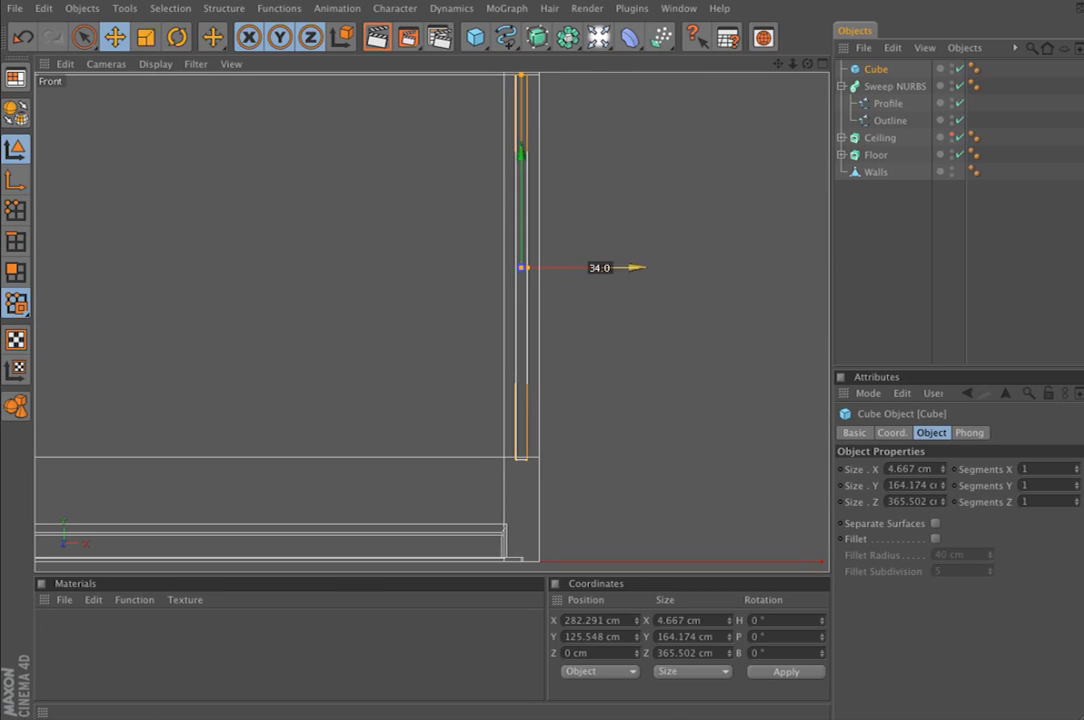
pyautogui.moveTo(633, 268); pyautogui.dragTo(633, 268)
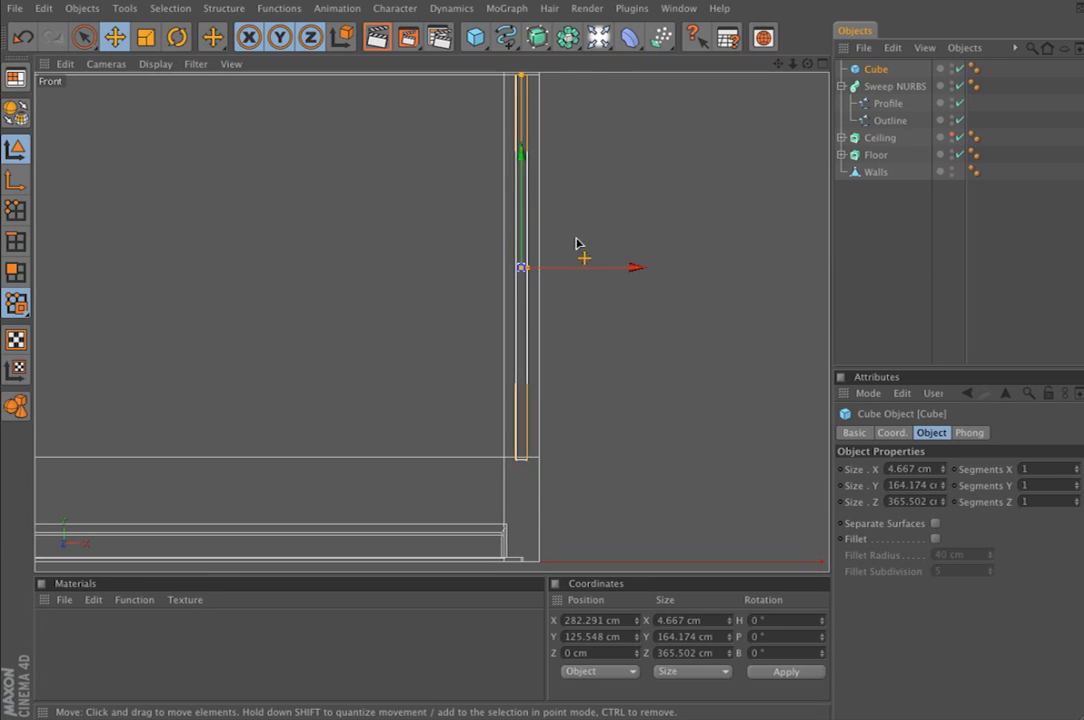
# - Thicken the panel to about 5.5 cm along X and check its fit in the wall in perspective
pyautogui.scroll(8, 576, 243)
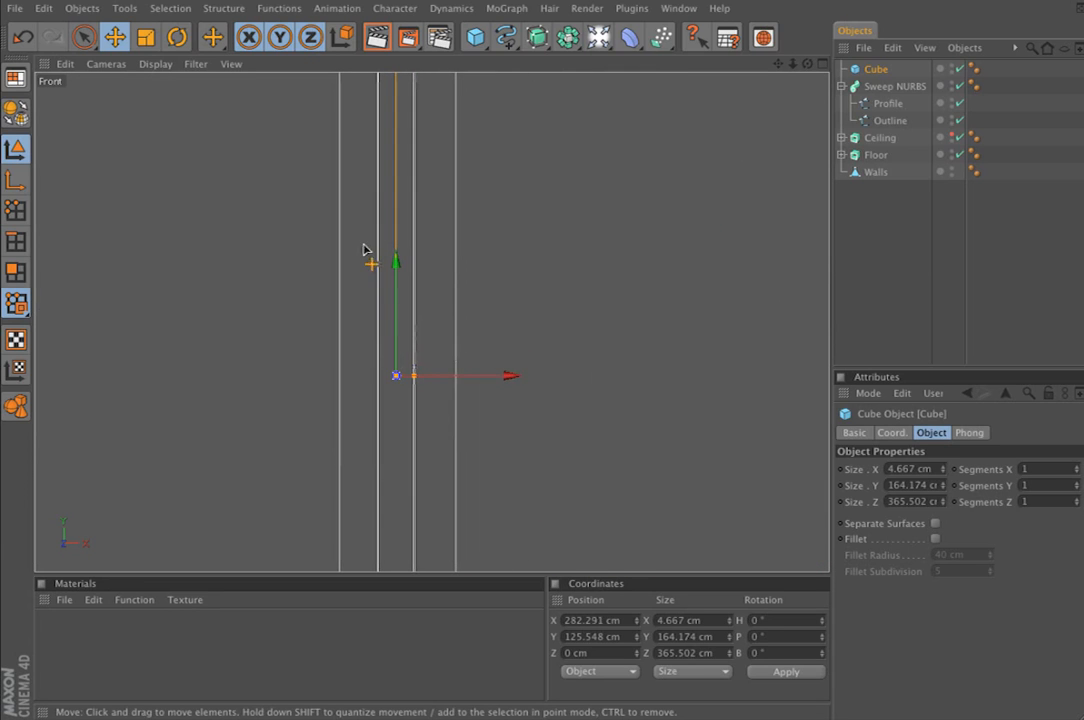
pyautogui.moveTo(416, 375); pyautogui.dragTo(425, 376)
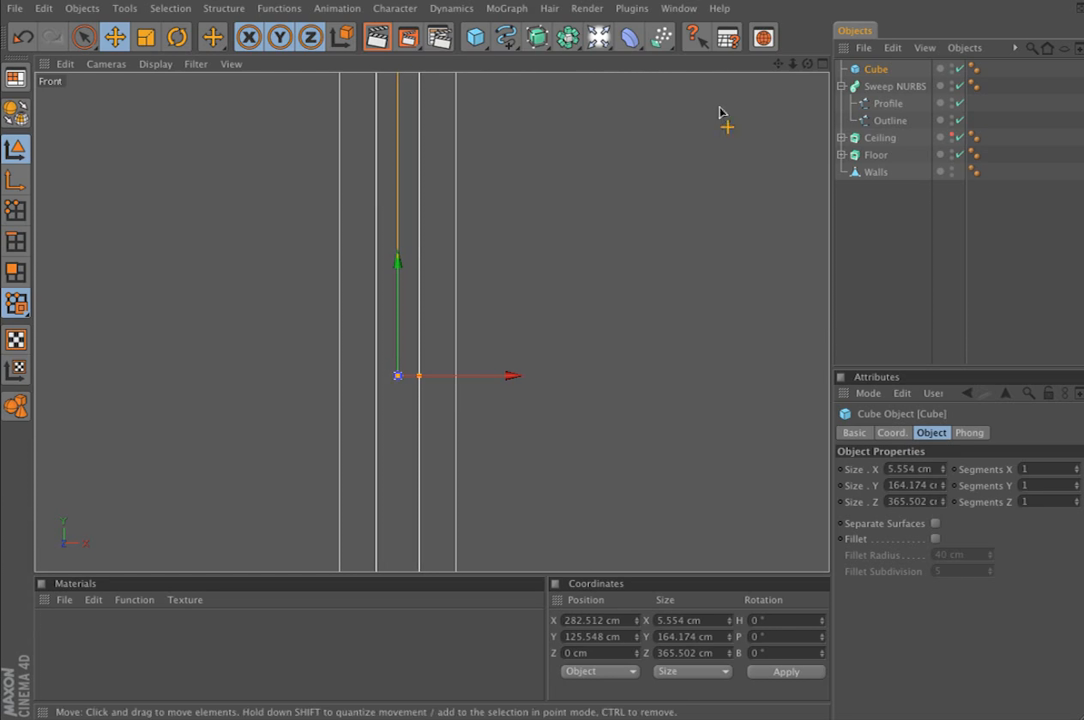
pyautogui.click(820, 64)
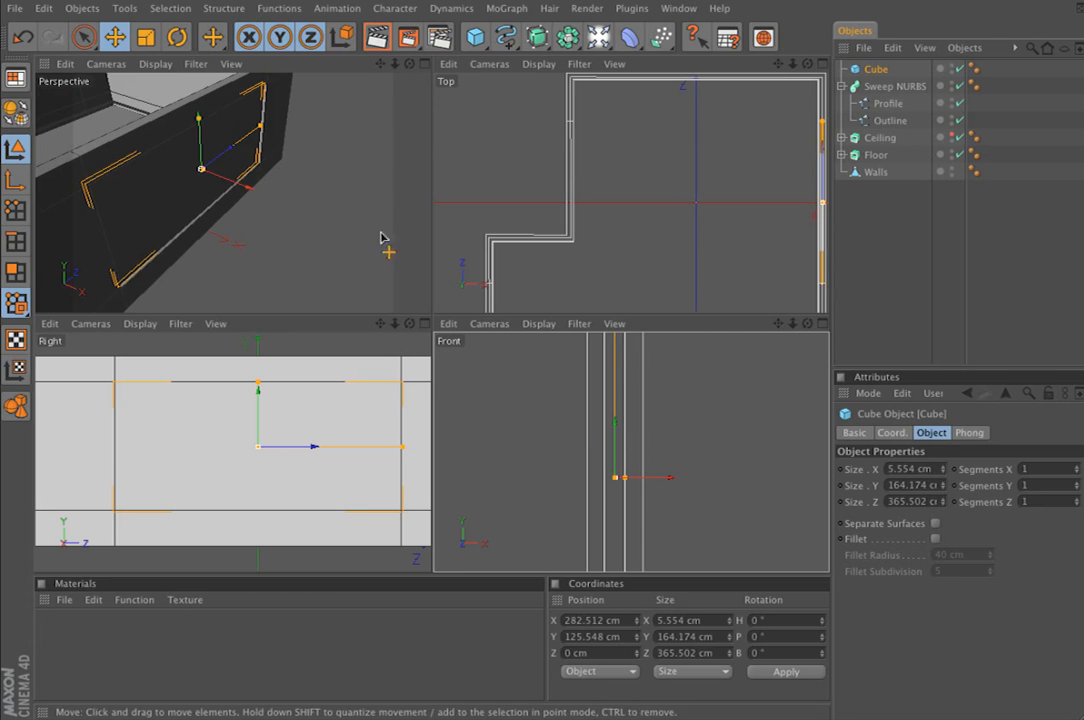
pyautogui.click(424, 65)
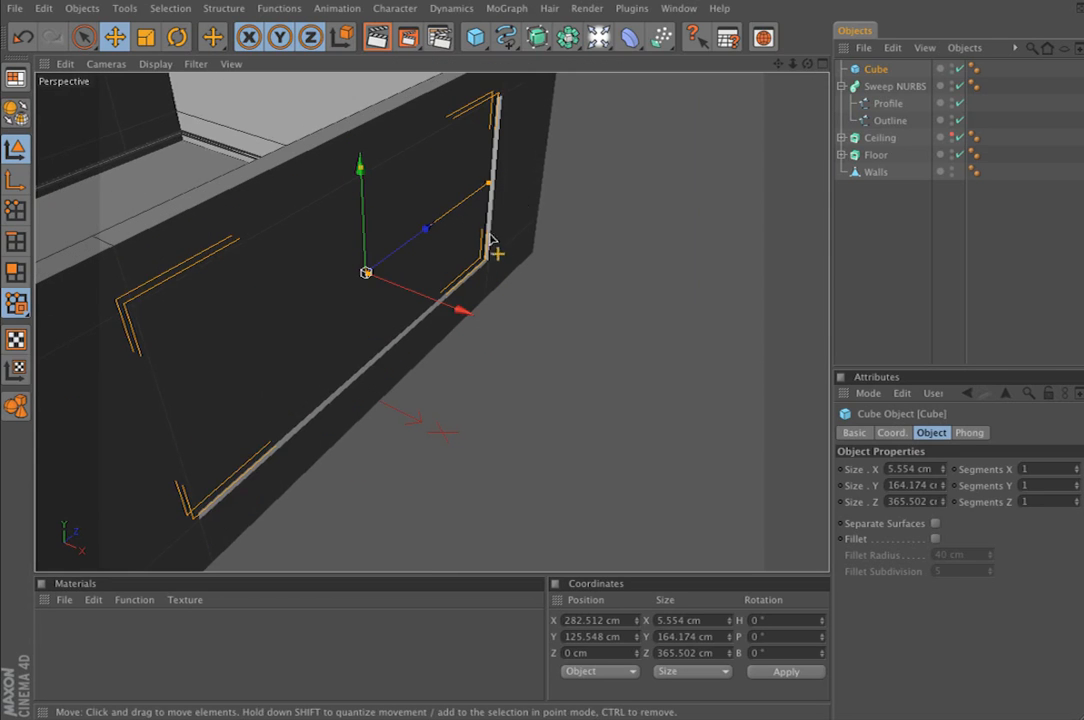
# - Hide the Walls, Floor and Sweep NURBS objects, isolating the window panel in the Right view
pyautogui.click(823, 64)
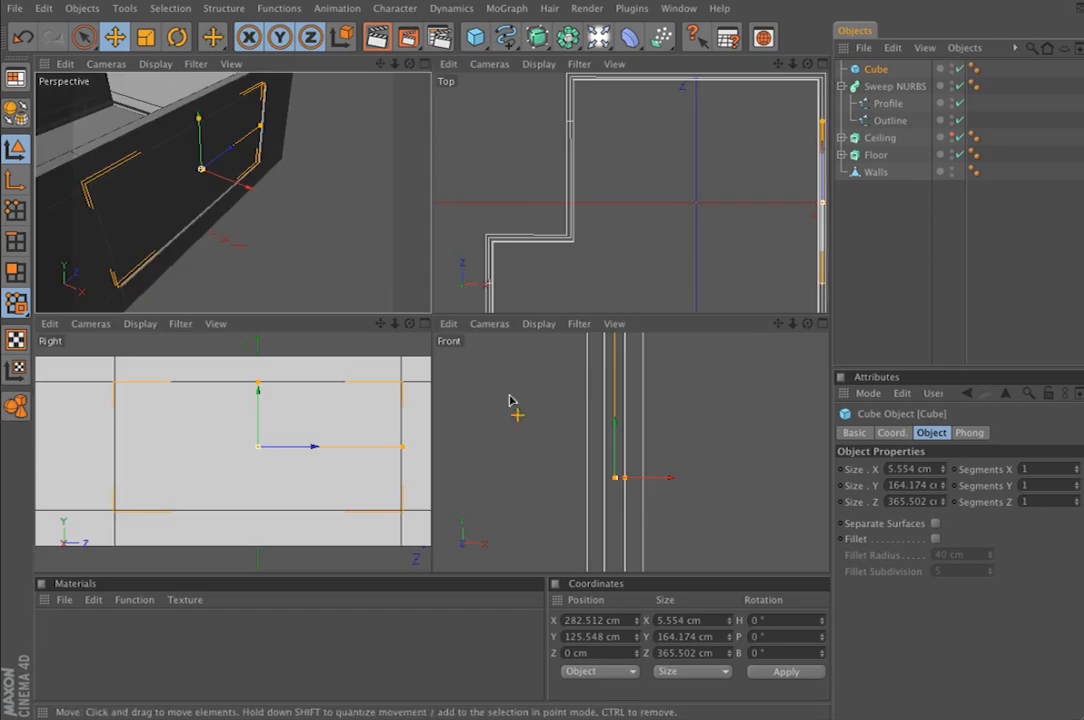
pyautogui.click(424, 324)
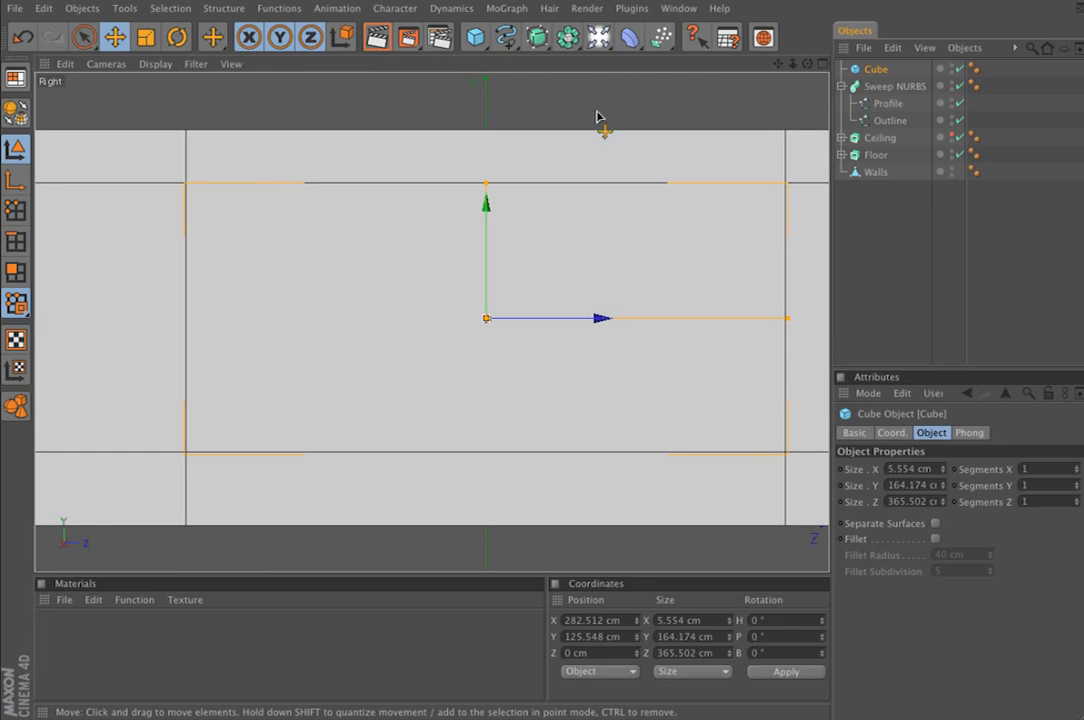
pyautogui.click(841, 87)
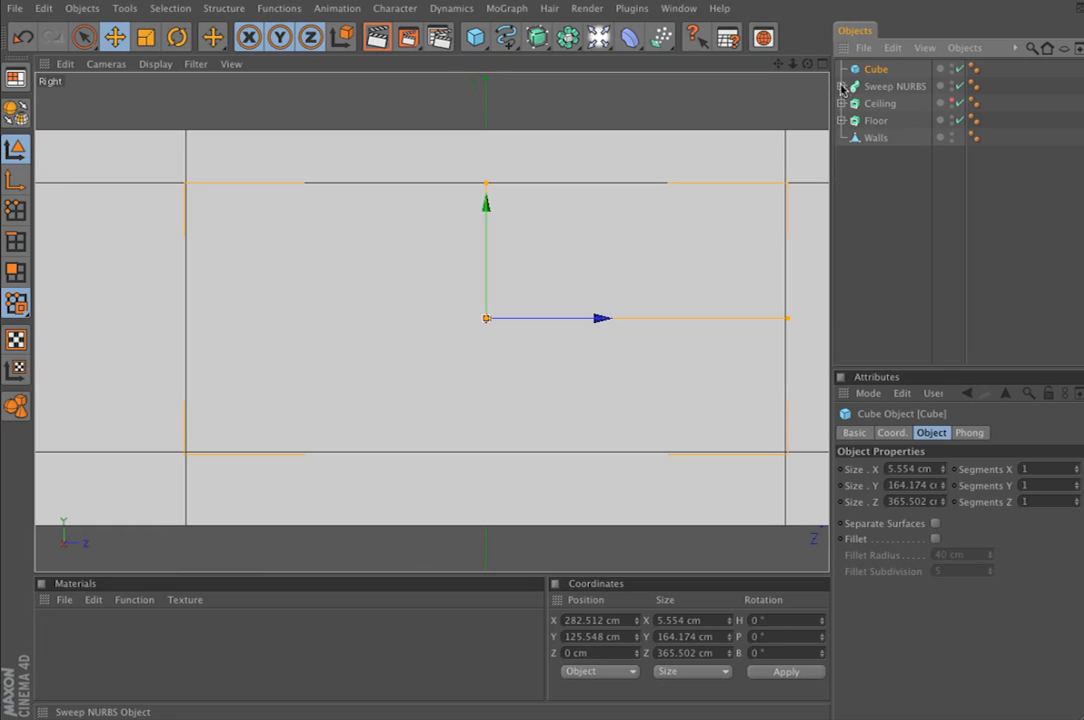
pyautogui.click(950, 136)
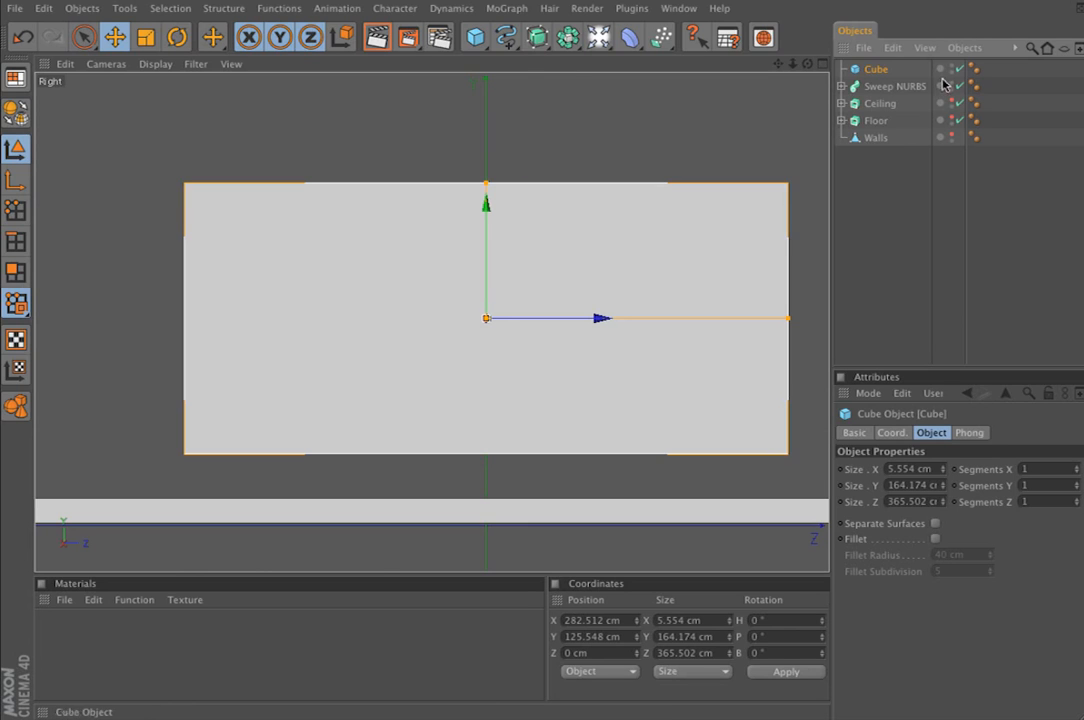
pyautogui.click(953, 84)
pyautogui.keyDown('alt'); pyautogui.moveTo(474, 231); pyautogui.dragTo(413, 236, button='middle'); pyautogui.keyUp('alt')
pyautogui.keyDown('alt'); pyautogui.moveTo(453, 268); pyautogui.dragTo(507, 268, button='right'); pyautogui.keyUp('alt')
pyautogui.keyDown('alt'); pyautogui.moveTo(492, 303); pyautogui.dragTo(500, 303, button='middle'); pyautogui.keyUp('alt')
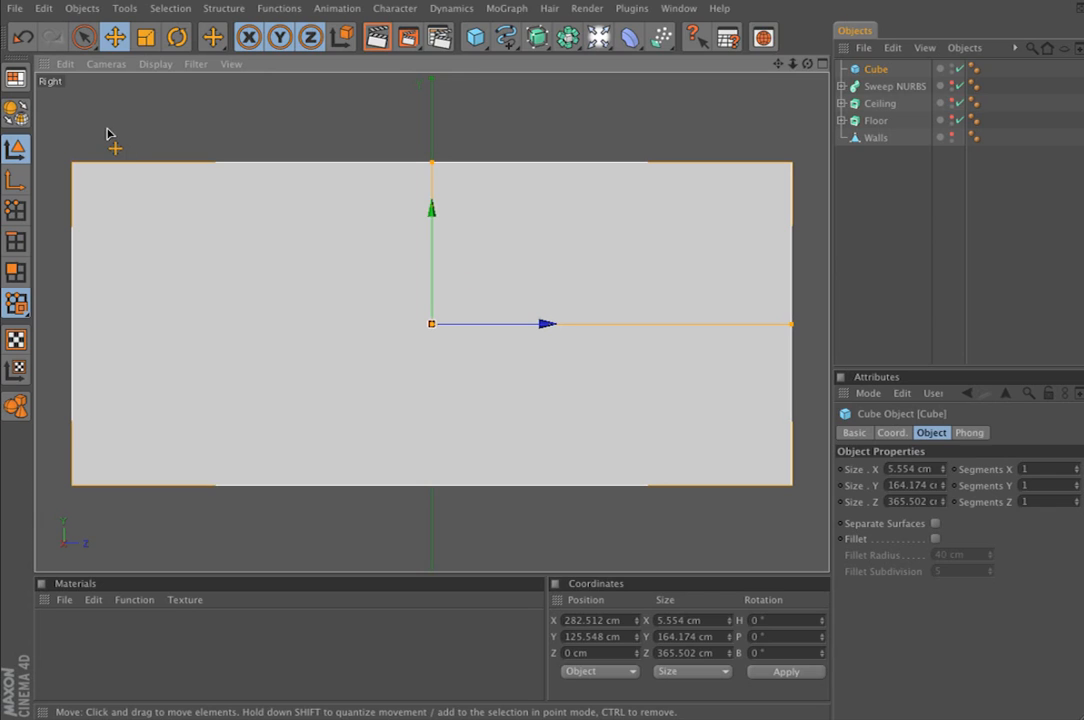
# - Convert the cube to an editable polygon object and switch to polygon editing mode
pyautogui.press('c')
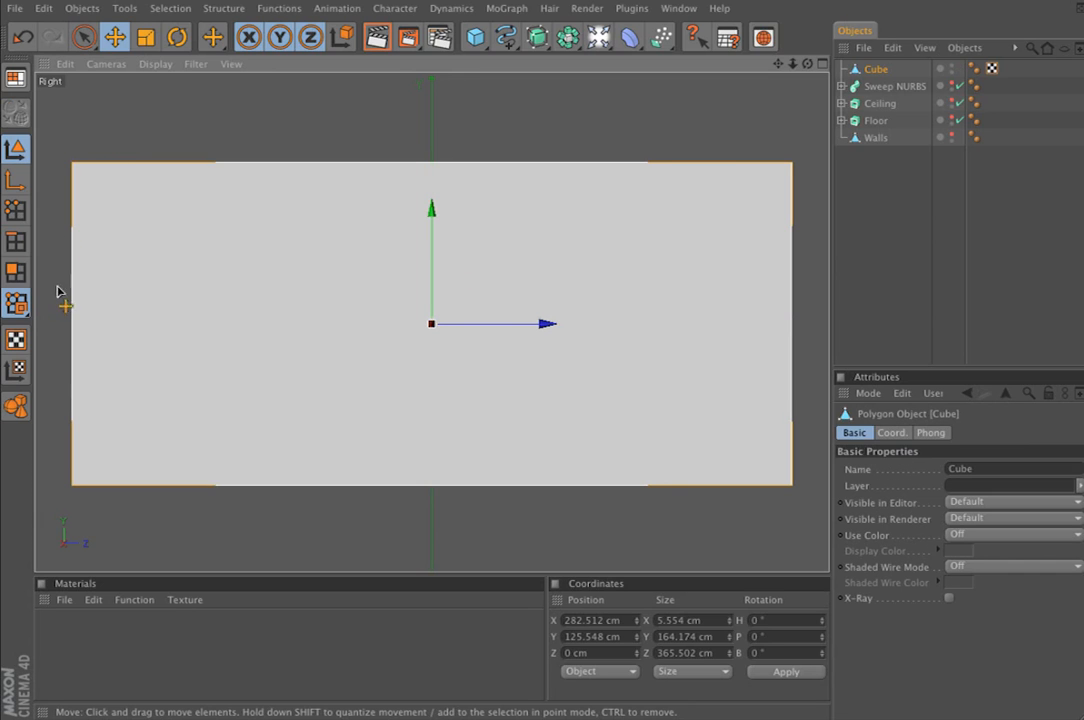
pyautogui.click(13, 272)
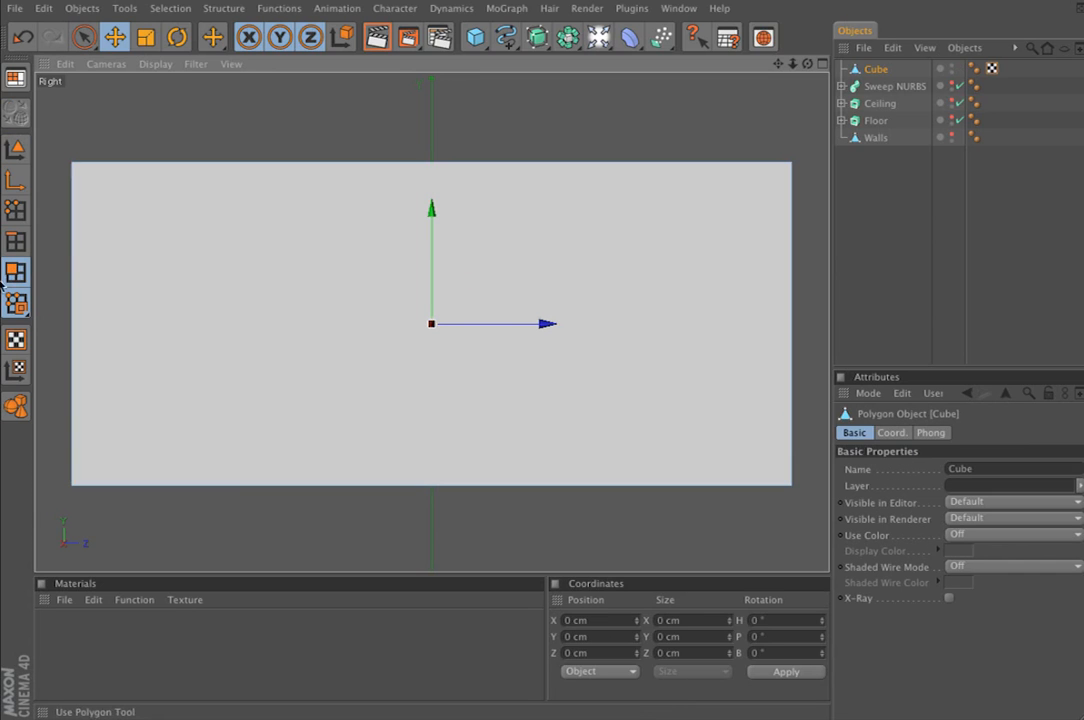
# - Select both large opposite faces of the panel using Live Selection with Only Select Visible Elements disabled, and check the selection in perspective
pyautogui.click(86, 38)
pyautogui.click(257, 187)
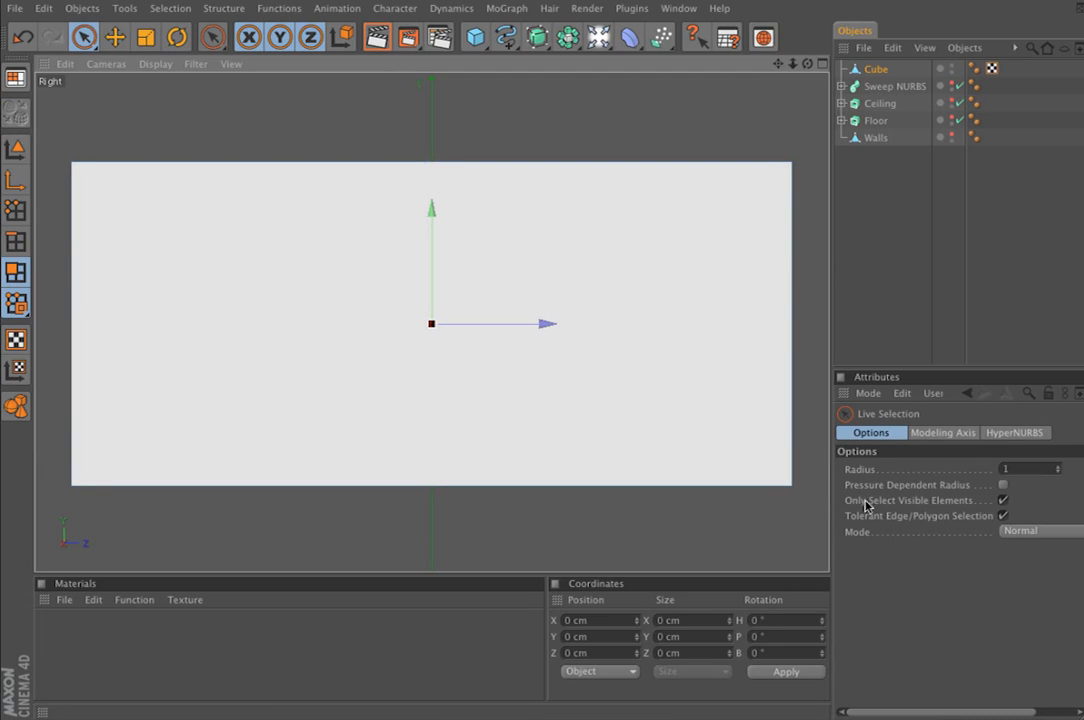
pyautogui.click(1002, 500)
pyautogui.click(331, 327)
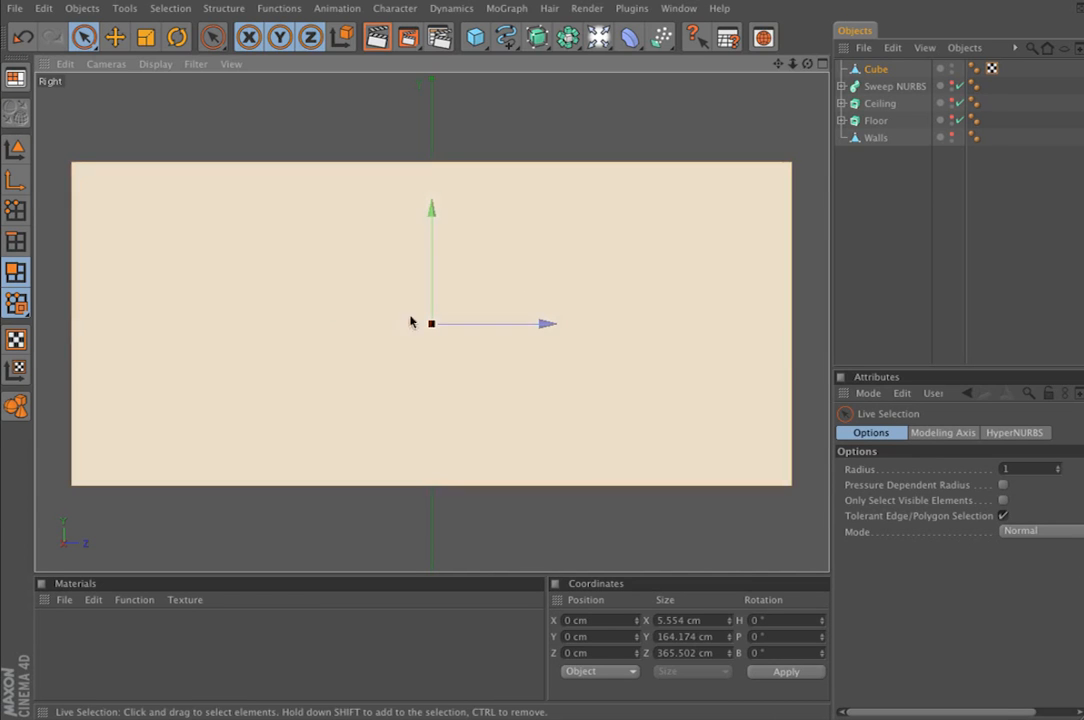
pyautogui.click(822, 64)
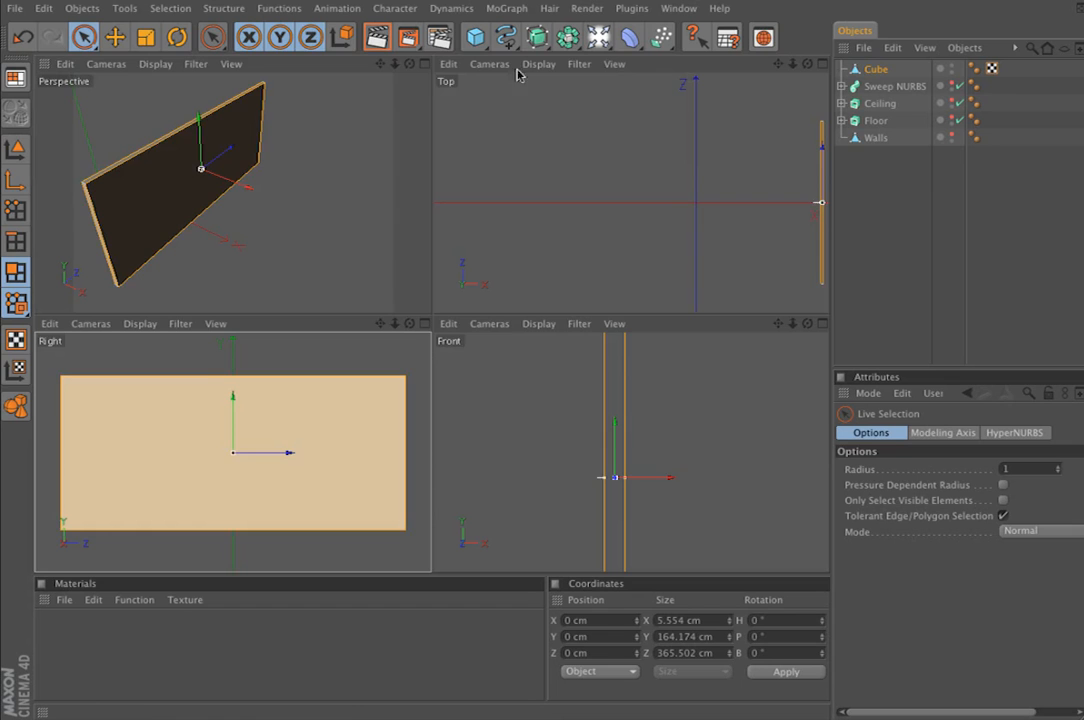
pyautogui.click(426, 65)
pyautogui.keyDown('alt'); pyautogui.moveTo(430, 200); pyautogui.dragTo(131, 196); pyautogui.keyUp('alt')
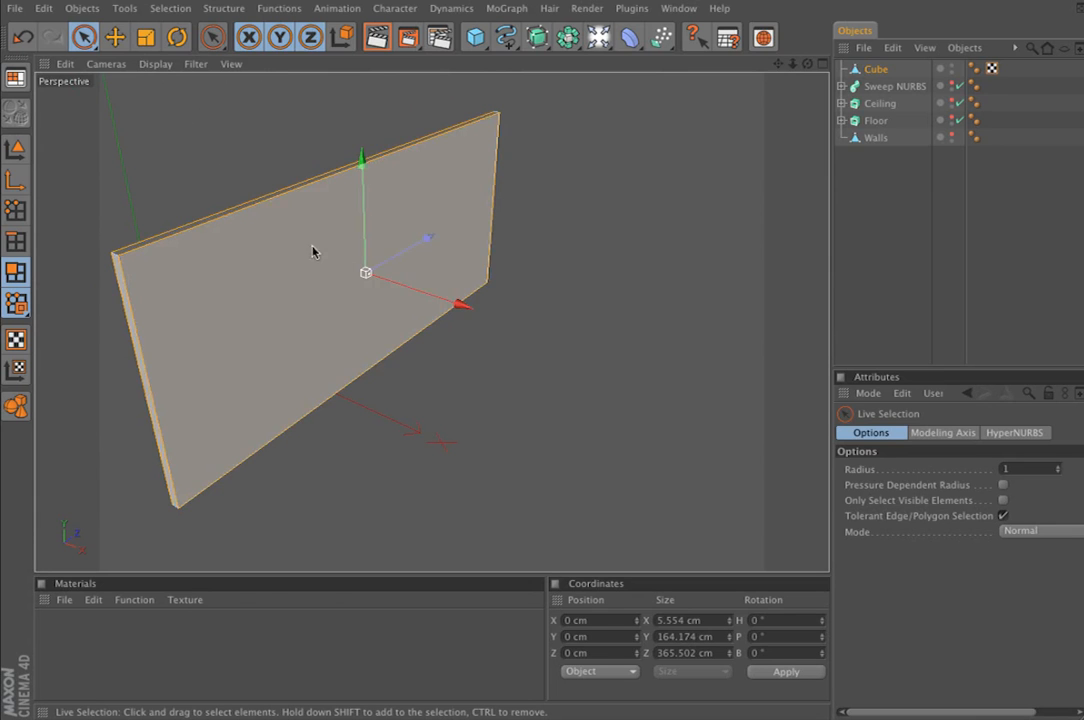
pyautogui.keyDown('alt'); pyautogui.moveTo(322, 259); pyautogui.dragTo(438, 263); pyautogui.keyUp('alt')
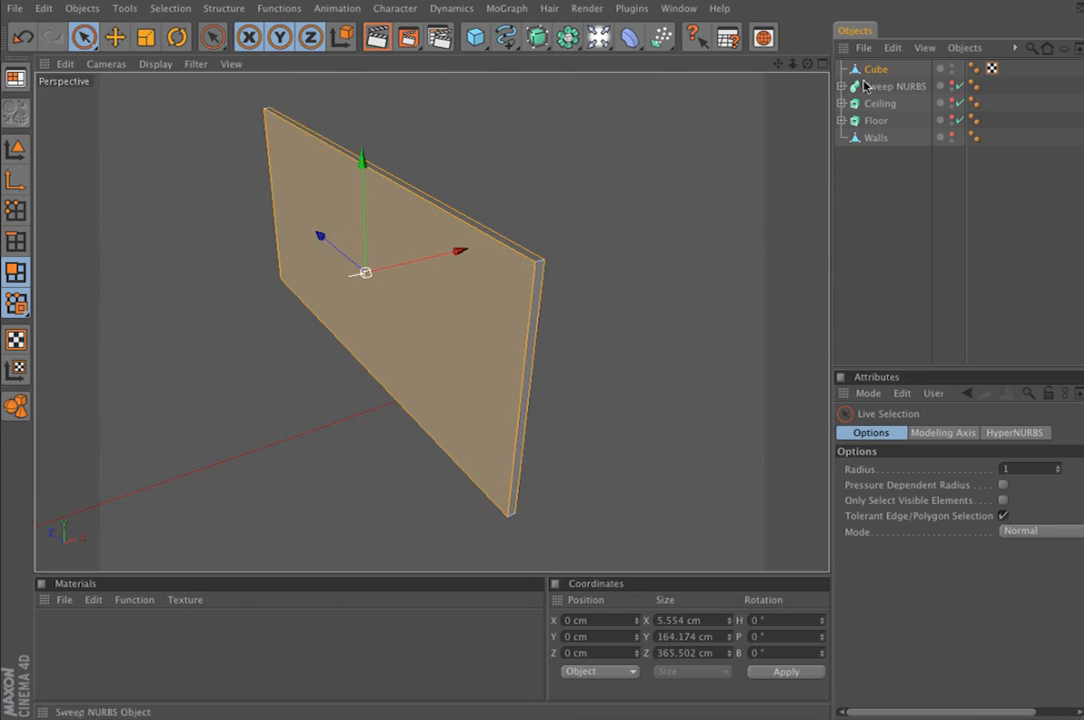
pyautogui.keyDown('alt'); pyautogui.moveTo(590, 196); pyautogui.dragTo(312, 192); pyautogui.keyUp('alt')
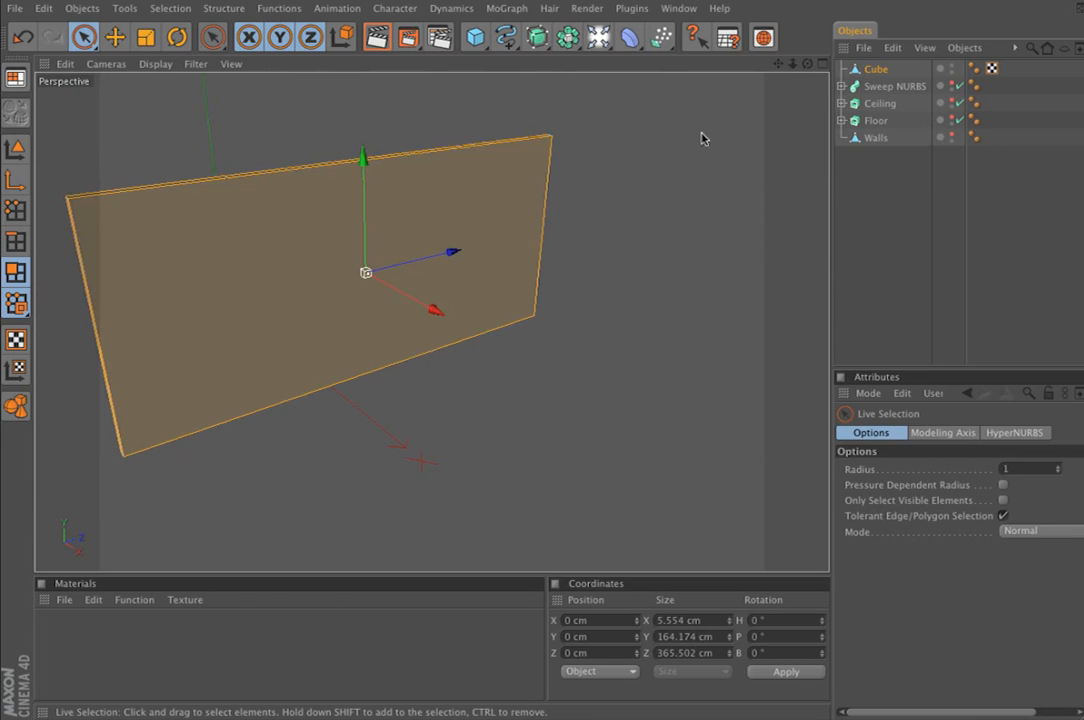
# - Inset both selected faces by about 1.75 cm with Extrude Inner in the Right view
pyautogui.click(823, 64)
pyautogui.click(423, 323)
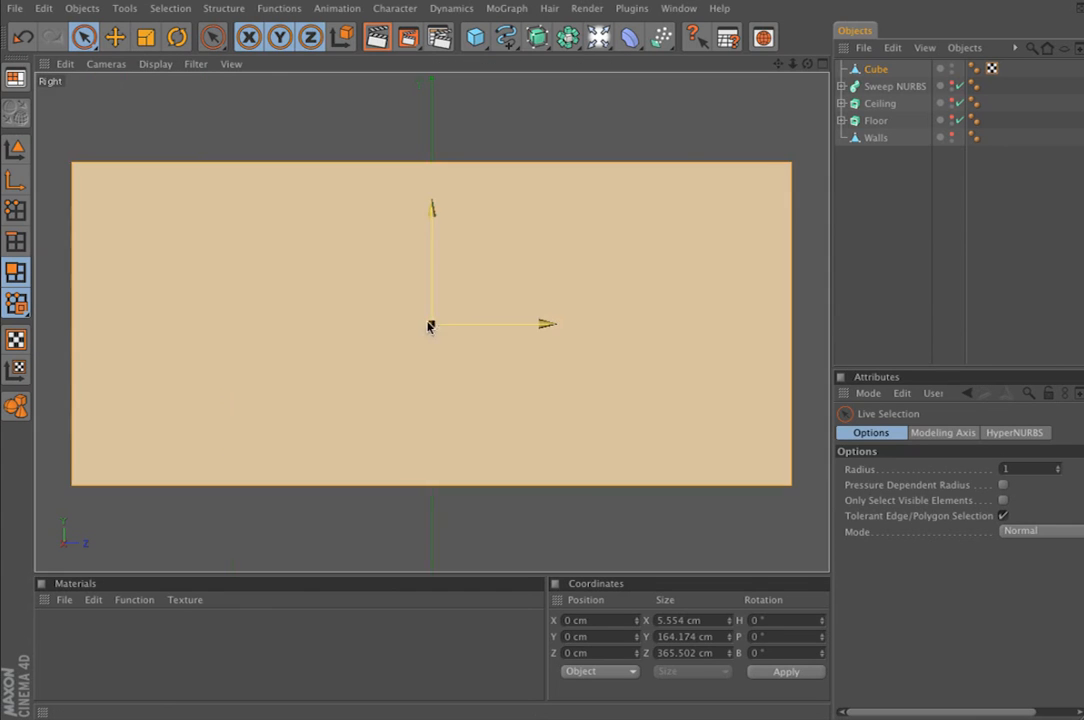
pyautogui.scroll(1, 423, 325)
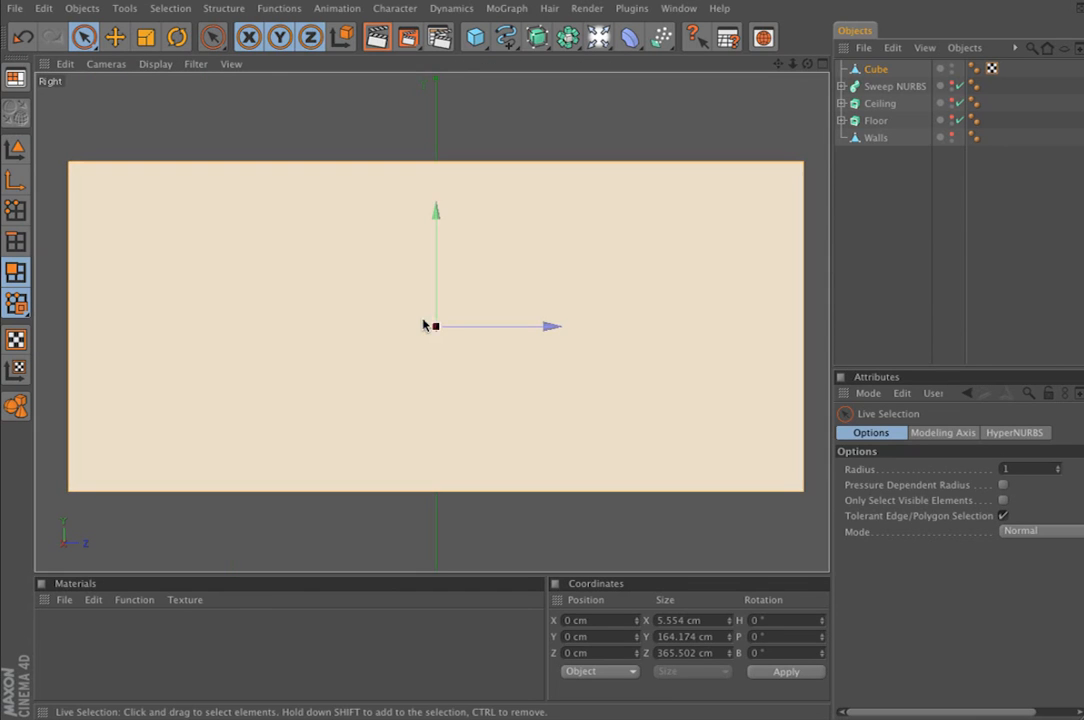
pyautogui.press('v')
pyautogui.moveTo(330, 320)
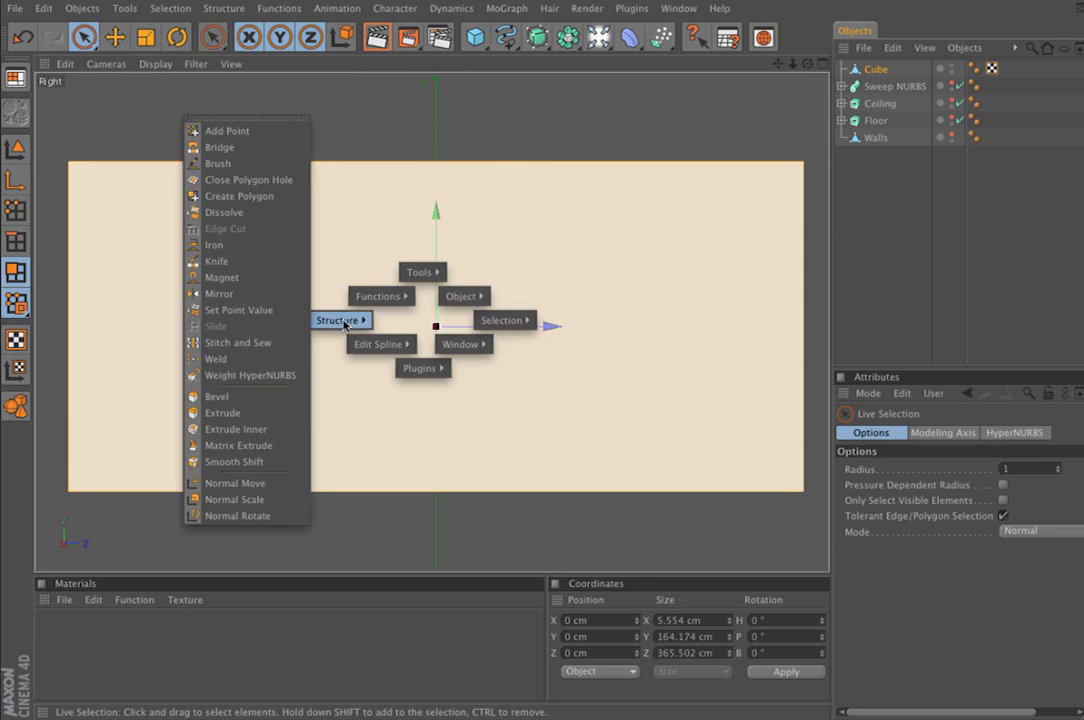
pyautogui.click(280, 430)
pyautogui.keyDown('alt'); pyautogui.moveTo(451, 327); pyautogui.dragTo(723, 383, button='middle'); pyautogui.keyUp('alt')
pyautogui.keyDown('alt'); pyautogui.moveTo(451, 327); pyautogui.dragTo(560, 327, button='right'); pyautogui.keyUp('alt')
pyautogui.keyDown('alt'); pyautogui.moveTo(285, 282); pyautogui.dragTo(408, 470, button='middle'); pyautogui.keyUp('alt')
pyautogui.moveTo(564, 362); pyautogui.dragTo(586, 362)
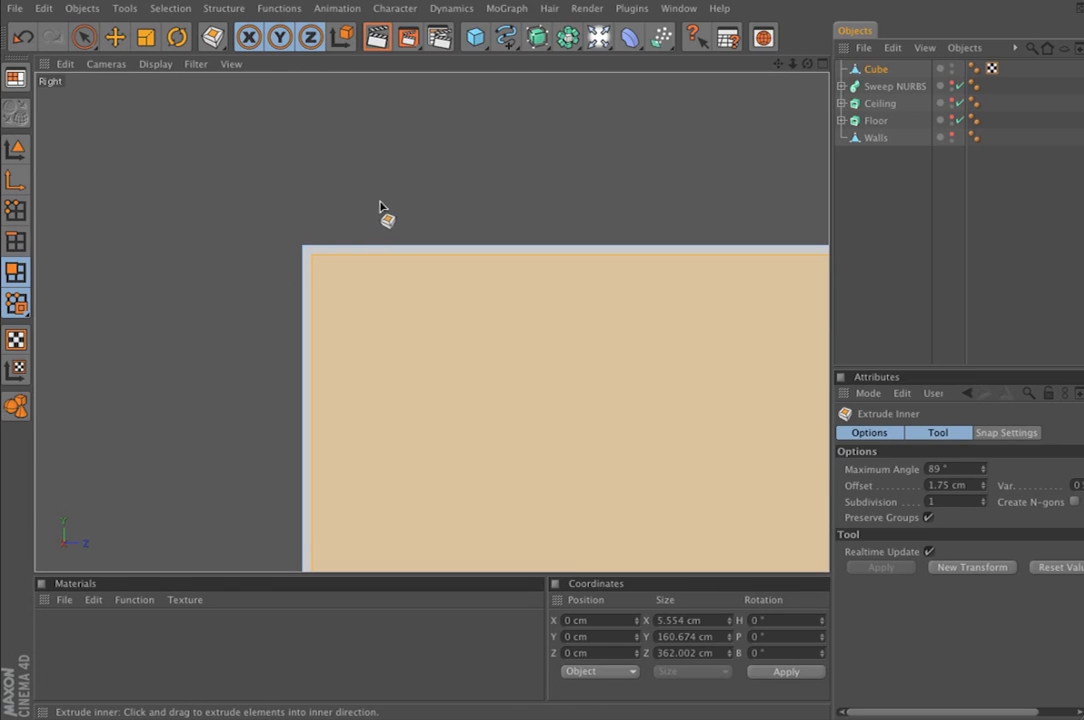
# - Inset the two faces by a further 4.6 cm or so and delete the resulting inner polygons to open up the frame
pyautogui.moveTo(475, 268); pyautogui.dragTo(501, 268)
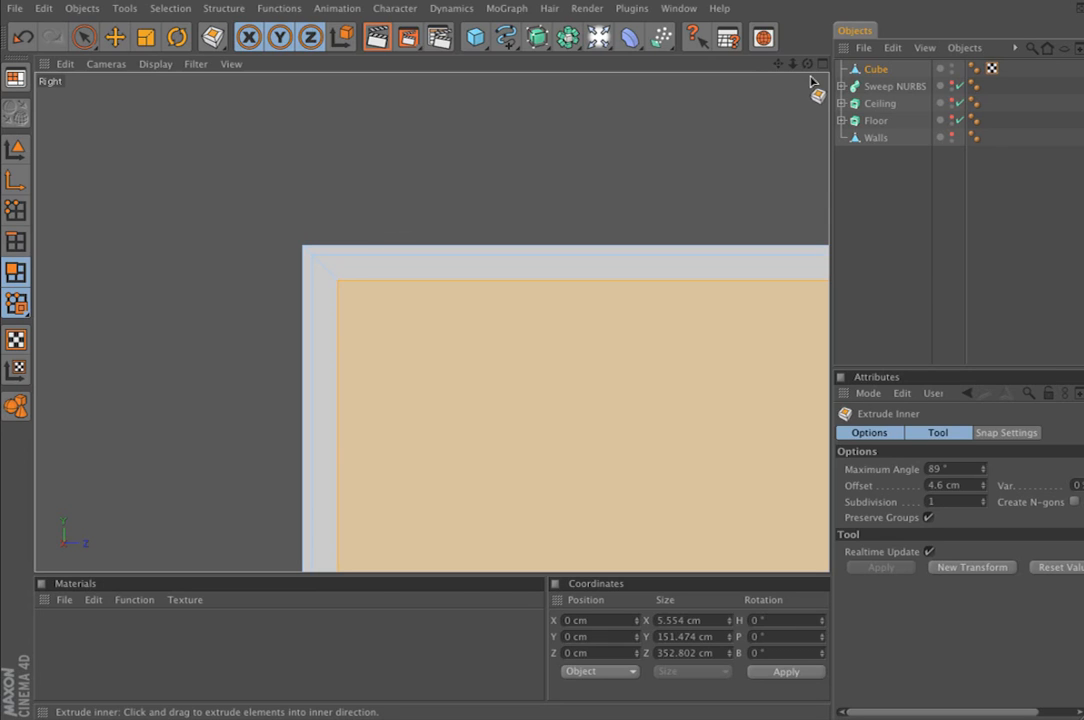
pyautogui.press('Delete')
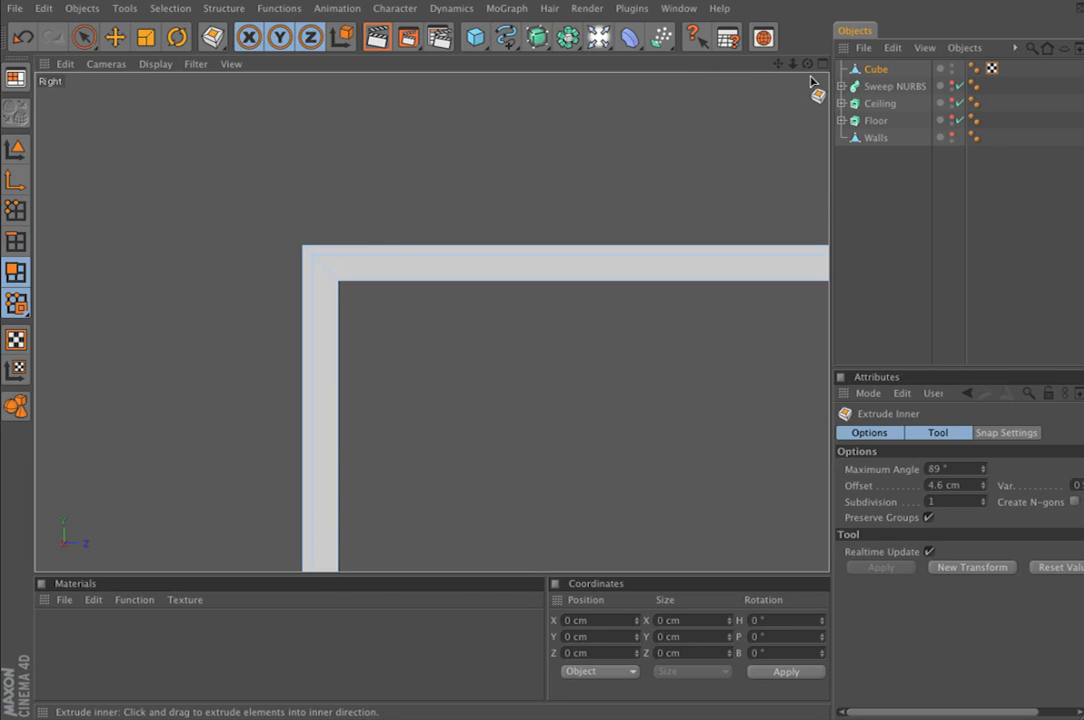
pyautogui.click(822, 66)
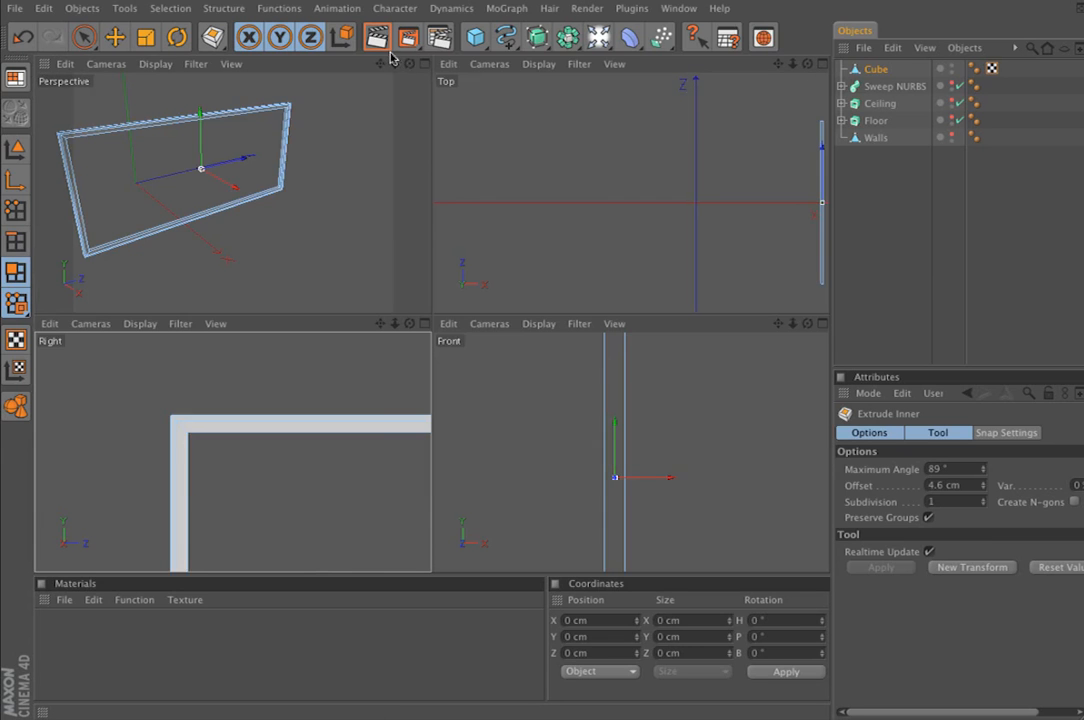
pyautogui.click(427, 66)
pyautogui.keyDown('alt'); pyautogui.moveTo(487, 158); pyautogui.dragTo(606, 195, button='middle'); pyautogui.keyUp('alt')
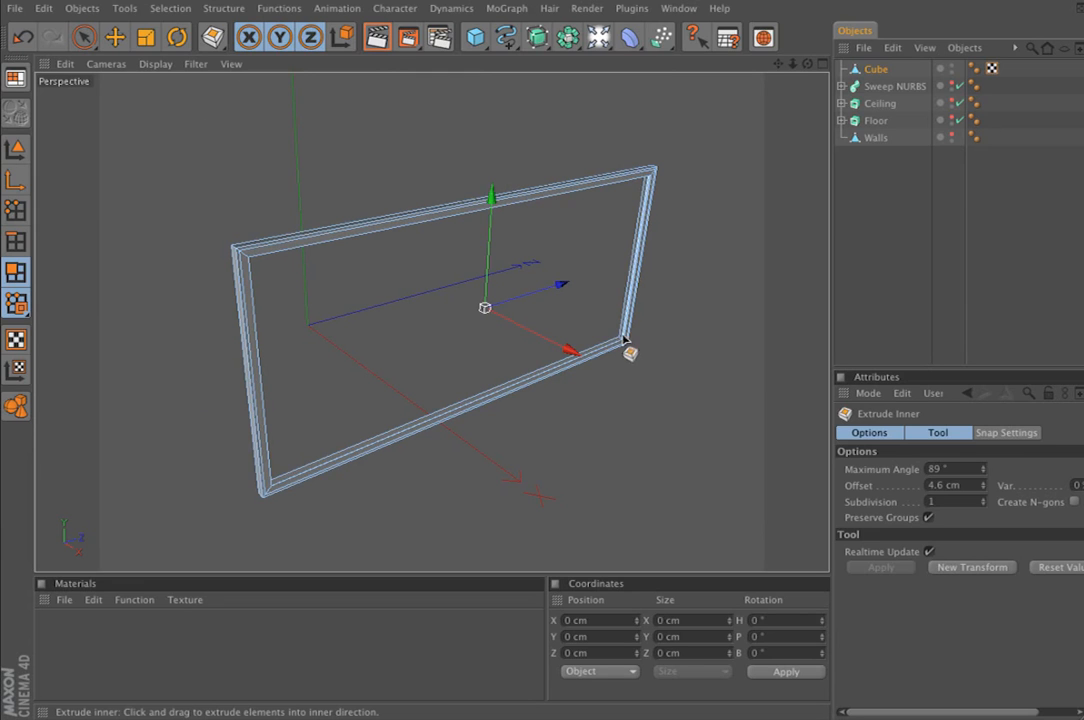
# - Switch to point mode and start a Bridge between the two inner points across the frame's thickness at one lower corner
pyautogui.click(16, 211)
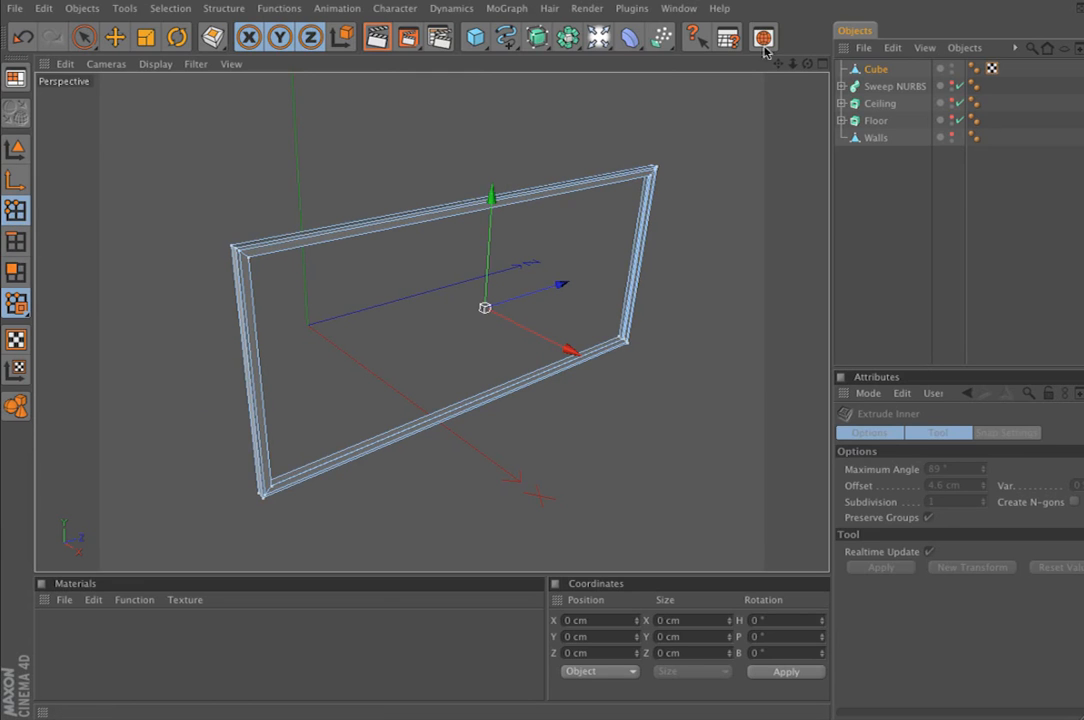
pyautogui.keyDown('alt'); pyautogui.moveTo(610, 195); pyautogui.dragTo(388, 284); pyautogui.keyUp('alt')
pyautogui.keyDown('alt'); pyautogui.moveTo(418, 342); pyautogui.dragTo(440, 302, button='middle'); pyautogui.keyUp('alt')
pyautogui.keyDown('alt'); pyautogui.moveTo(240, 315); pyautogui.dragTo(560, 315, button='right'); pyautogui.keyUp('alt')
pyautogui.keyDown('alt'); pyautogui.moveTo(260, 330); pyautogui.dragTo(648, 410, button='middle'); pyautogui.keyUp('alt')
pyautogui.keyDown('alt'); pyautogui.moveTo(350, 358); pyautogui.dragTo(490, 358, button='right'); pyautogui.keyUp('alt')
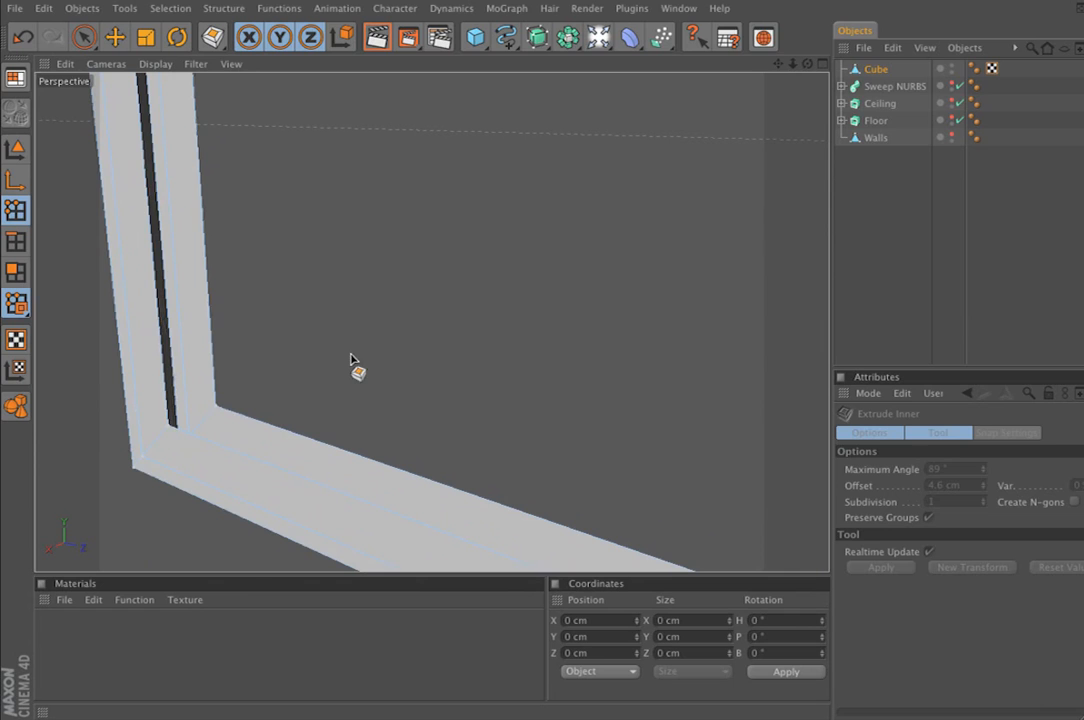
pyautogui.press('b')
pyautogui.moveTo(170, 427); pyautogui.dragTo(211, 408)
# - Continue the Bridge across the frame's thickness between the paired inner points at the next two corners
pyautogui.keyDown('alt'); pyautogui.moveTo(494, 371); pyautogui.dragTo(345, 371, button='right'); pyautogui.keyUp('alt')
pyautogui.keyDown('alt'); pyautogui.moveTo(657, 279); pyautogui.dragTo(805, 315); pyautogui.keyUp('alt')
pyautogui.keyDown('alt'); pyautogui.moveTo(659, 284); pyautogui.dragTo(790, 284, button='right'); pyautogui.keyUp('alt')
pyautogui.moveTo(767, 328); pyautogui.dragTo(740, 310)
pyautogui.keyDown('alt'); pyautogui.moveTo(743, 236); pyautogui.dragTo(738, 190); pyautogui.keyUp('alt')
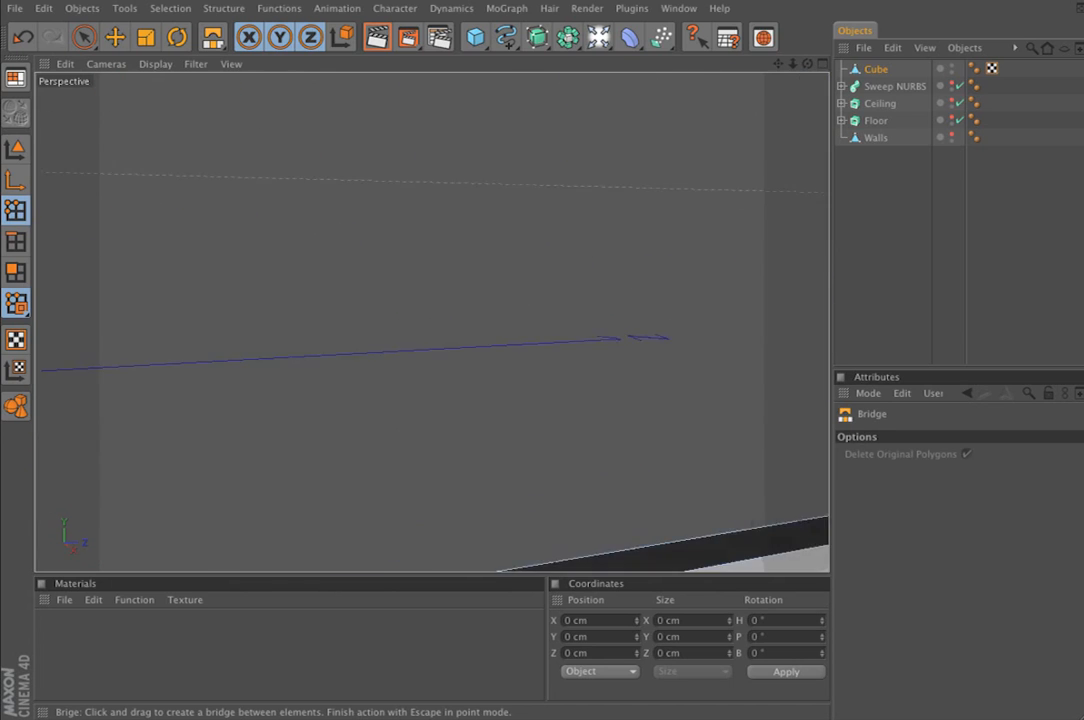
pyautogui.keyDown('alt'); pyautogui.moveTo(738, 236); pyautogui.dragTo(640, 236, button='right'); pyautogui.keyUp('alt')
pyautogui.keyDown('alt'); pyautogui.moveTo(745, 152); pyautogui.dragTo(745, 290, button='middle'); pyautogui.keyUp('alt')
pyautogui.keyDown('alt'); pyautogui.moveTo(745, 154); pyautogui.dragTo(743, 60); pyautogui.keyUp('alt')
pyautogui.keyDown('alt'); pyautogui.moveTo(743, 160); pyautogui.dragTo(800, 160, button='right'); pyautogui.keyUp('alt')
pyautogui.keyDown('alt'); pyautogui.moveTo(712, 262); pyautogui.dragTo(772, 262, button='right'); pyautogui.keyUp('alt')
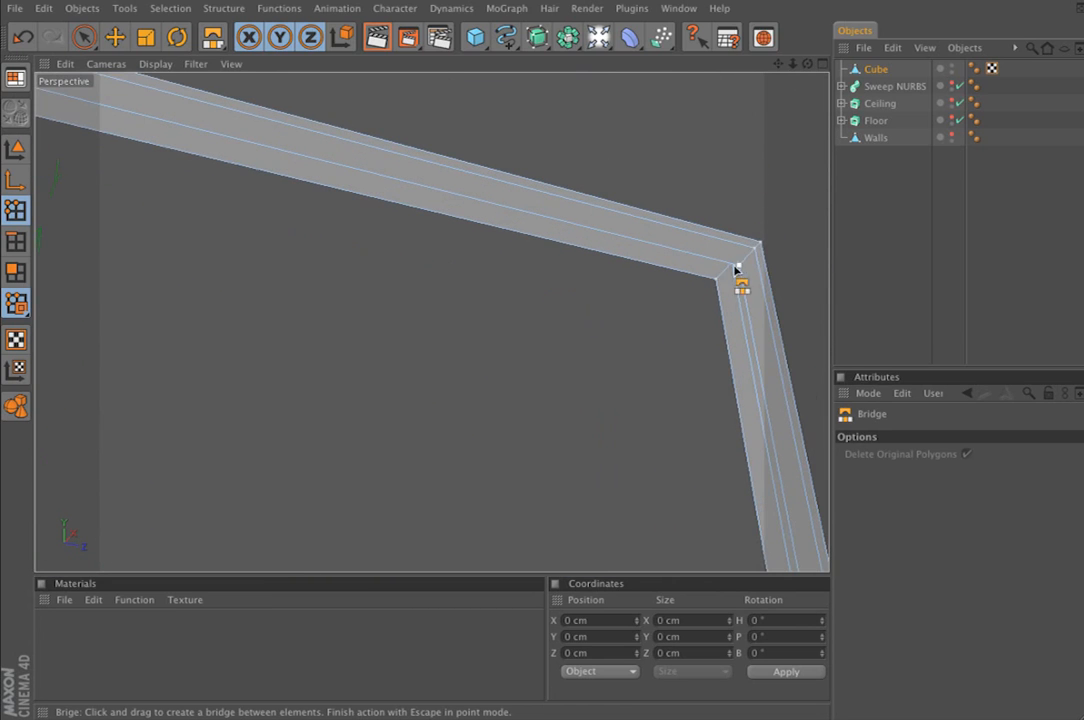
pyautogui.keyDown('alt'); pyautogui.moveTo(734, 259); pyautogui.dragTo(733, 308); pyautogui.keyUp('alt')
pyautogui.moveTo(802, 190); pyautogui.dragTo(776, 205)
# - Bridge the inner points at the remaining corner and close the gap back at the starting corner
pyautogui.keyDown('alt'); pyautogui.moveTo(605, 251); pyautogui.dragTo(750, 247, button='middle'); pyautogui.keyUp('alt')
pyautogui.keyDown('alt'); pyautogui.moveTo(437, 231); pyautogui.dragTo(585, 235); pyautogui.keyUp('alt')
pyautogui.keyDown('alt'); pyautogui.moveTo(203, 271); pyautogui.dragTo(335, 240, button='middle'); pyautogui.keyUp('alt')
pyautogui.keyDown('alt'); pyautogui.moveTo(157, 292); pyautogui.dragTo(424, 240, button='middle'); pyautogui.keyUp('alt')
pyautogui.moveTo(240, 318); pyautogui.dragTo(260, 329)
pyautogui.keyDown('alt'); pyautogui.moveTo(399, 419); pyautogui.dragTo(380, 446); pyautogui.keyUp('alt')
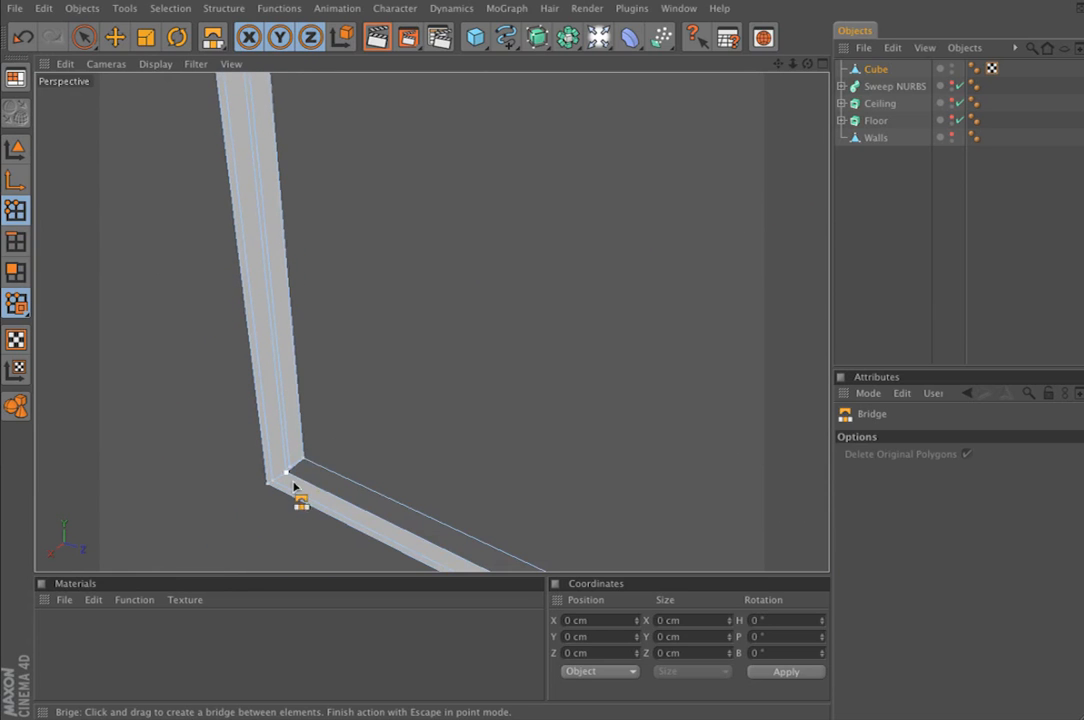
pyautogui.keyDown('alt'); pyautogui.moveTo(314, 455); pyautogui.dragTo(653, 341); pyautogui.keyUp('alt')
pyautogui.keyDown('alt'); pyautogui.moveTo(653, 341); pyautogui.dragTo(700, 341, button='right'); pyautogui.keyUp('alt')
pyautogui.keyDown('alt'); pyautogui.moveTo(700, 341); pyautogui.dragTo(511, 302); pyautogui.keyUp('alt')
# - Switch to edge mode and select the outer edge loop on one face of the frame with Loop Selection
pyautogui.click(15, 241)
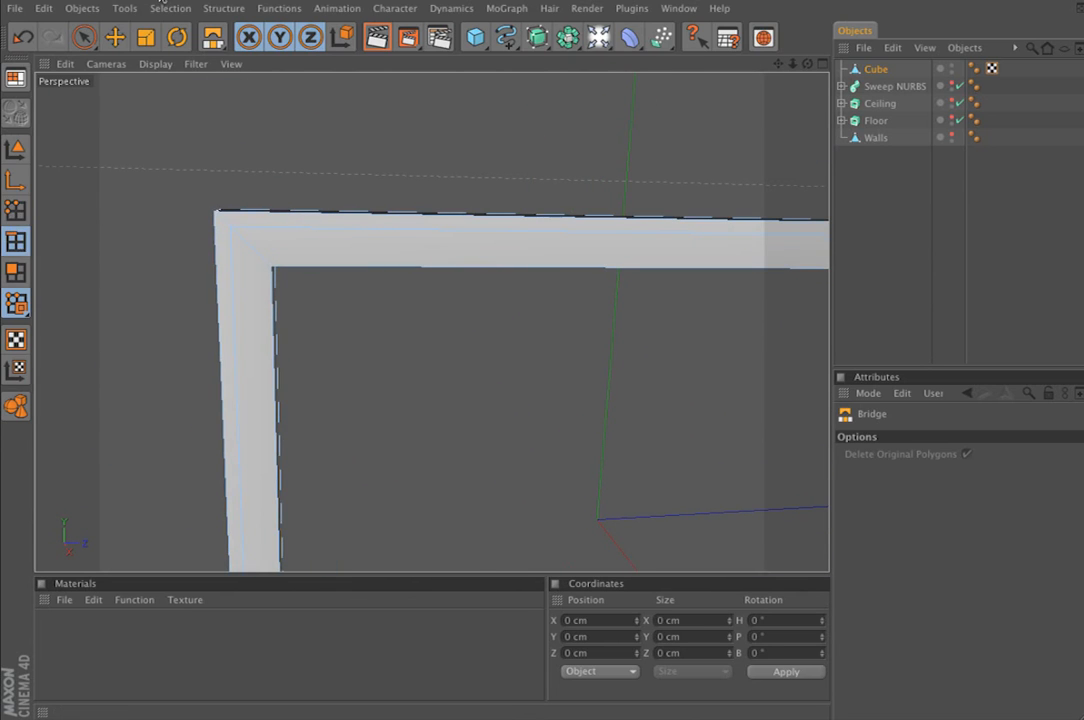
pyautogui.click(169, 8)
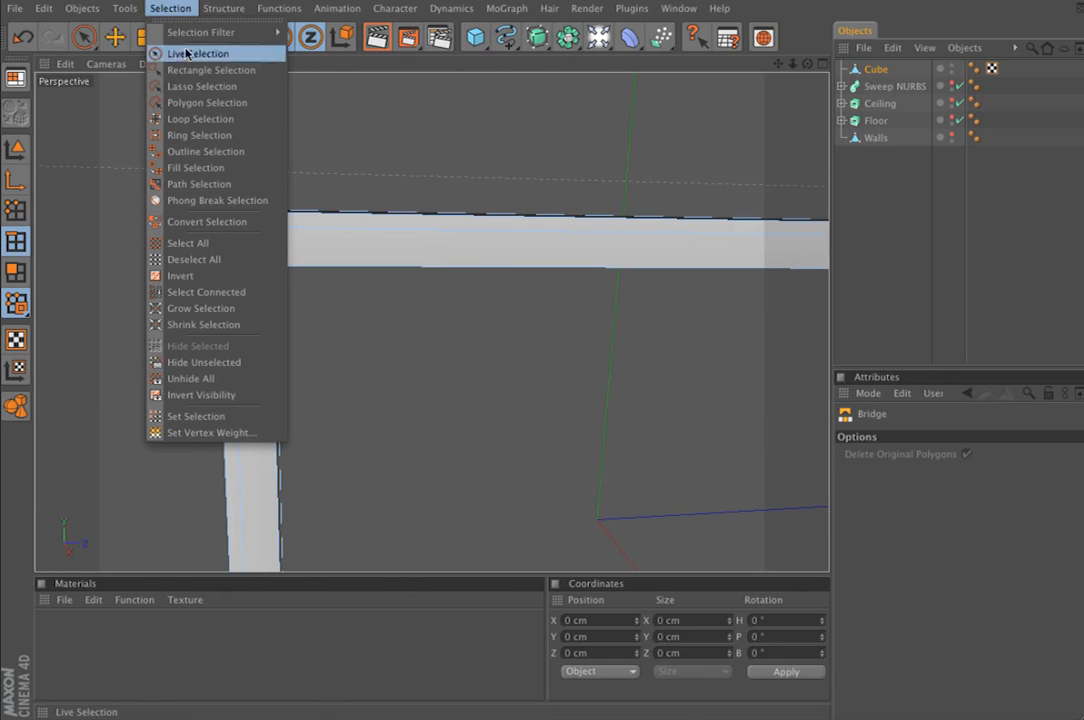
pyautogui.click(201, 119)
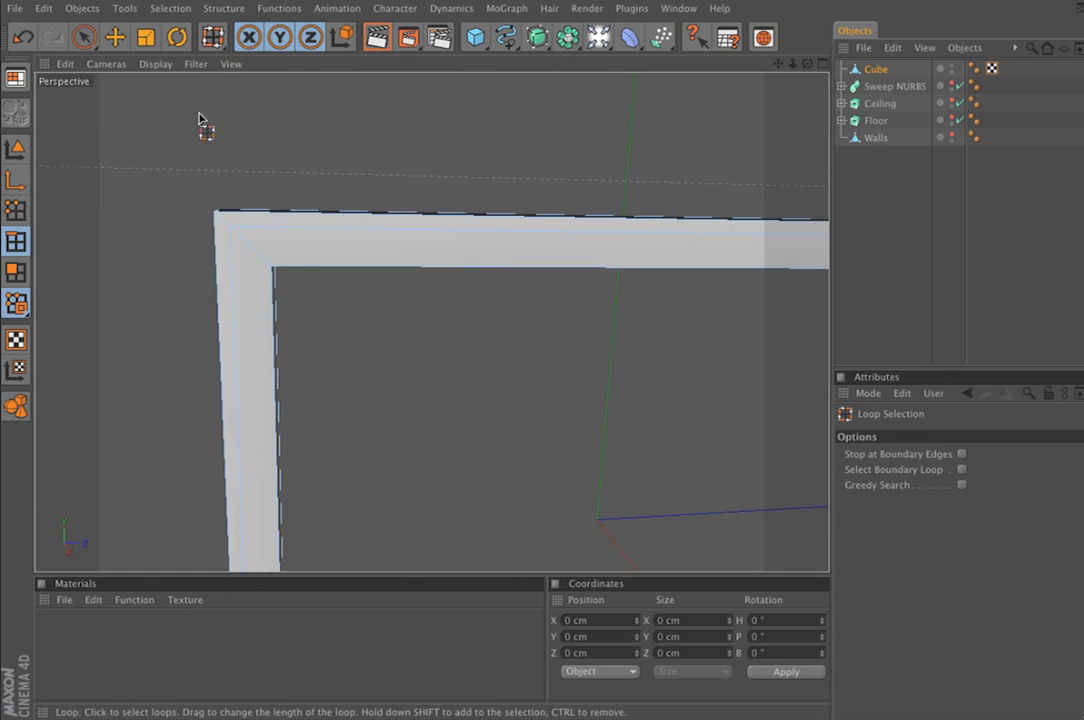
pyautogui.click(252, 215)
# - Add the outer edge loop on the frame's opposite face to the selection
pyautogui.keyDown('alt'); pyautogui.moveTo(394, 164); pyautogui.dragTo(415, 172); pyautogui.keyUp('alt')
pyautogui.keyDown('alt'); pyautogui.moveTo(415, 172); pyautogui.dragTo(390, 172, button='right'); pyautogui.keyUp('alt')
pyautogui.keyDown('alt'); pyautogui.moveTo(415, 172); pyautogui.dragTo(481, 191); pyautogui.keyUp('alt')
pyautogui.keyDown('alt'); pyautogui.moveTo(622, 205); pyautogui.dragTo(592, 179, button='middle'); pyautogui.keyUp('alt')
pyautogui.keyDown('alt'); pyautogui.moveTo(624, 208); pyautogui.dragTo(500, 238); pyautogui.keyUp('alt')
pyautogui.keyDown('alt'); pyautogui.moveTo(533, 178); pyautogui.dragTo(440, 178, button='right'); pyautogui.keyUp('alt')
pyautogui.keyDown('alt'); pyautogui.moveTo(533, 178); pyautogui.dragTo(620, 230); pyautogui.keyUp('alt')
pyautogui.keyDown('alt'); pyautogui.moveTo(698, 298); pyautogui.dragTo(632, 350); pyautogui.keyUp('alt')
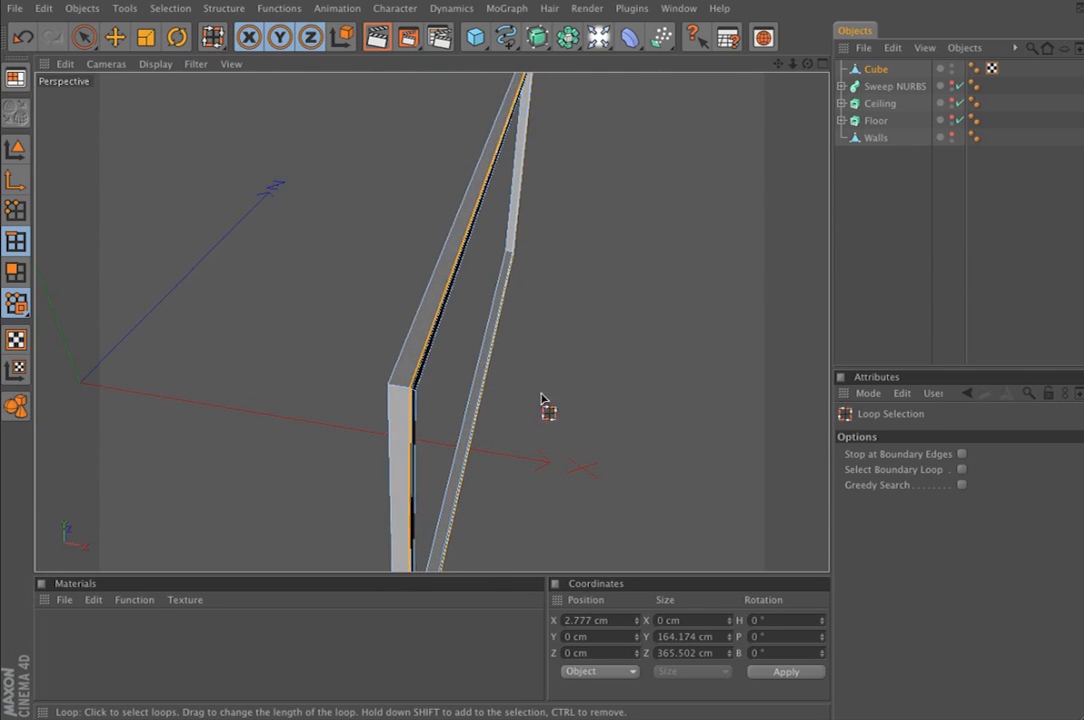
pyautogui.keyDown('shift'); pyautogui.click(400, 360); pyautogui.keyUp('shift')
pyautogui.keyDown('alt'); pyautogui.moveTo(500, 325); pyautogui.dragTo(522, 325, button='right'); pyautogui.keyUp('alt')
pyautogui.keyDown('alt'); pyautogui.moveTo(547, 361); pyautogui.dragTo(552, 285, button='middle'); pyautogui.keyUp('alt')
pyautogui.keyDown('alt'); pyautogui.moveTo(515, 320); pyautogui.dragTo(405, 336); pyautogui.keyUp('alt')
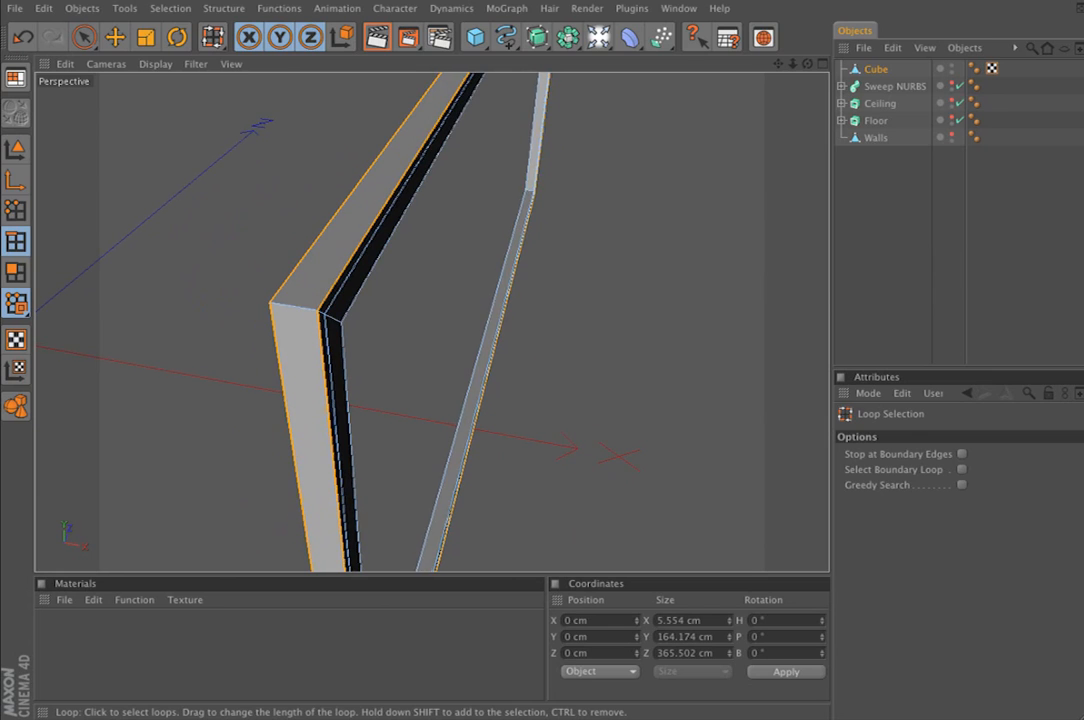
# - Scale the two outer edge loops closer together along X, to a distance of about 3.65 cm
pyautogui.click(147, 38)
pyautogui.moveTo(616, 226)
pyautogui.mouseDown()
pyautogui.moveTo(566, 228)
pyautogui.moveTo(617, 229)
pyautogui.mouseUp()
pyautogui.keyDown('alt'); pyautogui.moveTo(617, 229); pyautogui.dragTo(346, 237); pyautogui.keyUp('alt')
pyautogui.keyDown('alt'); pyautogui.moveTo(346, 237); pyautogui.dragTo(583, 328, button='middle'); pyautogui.keyUp('alt')
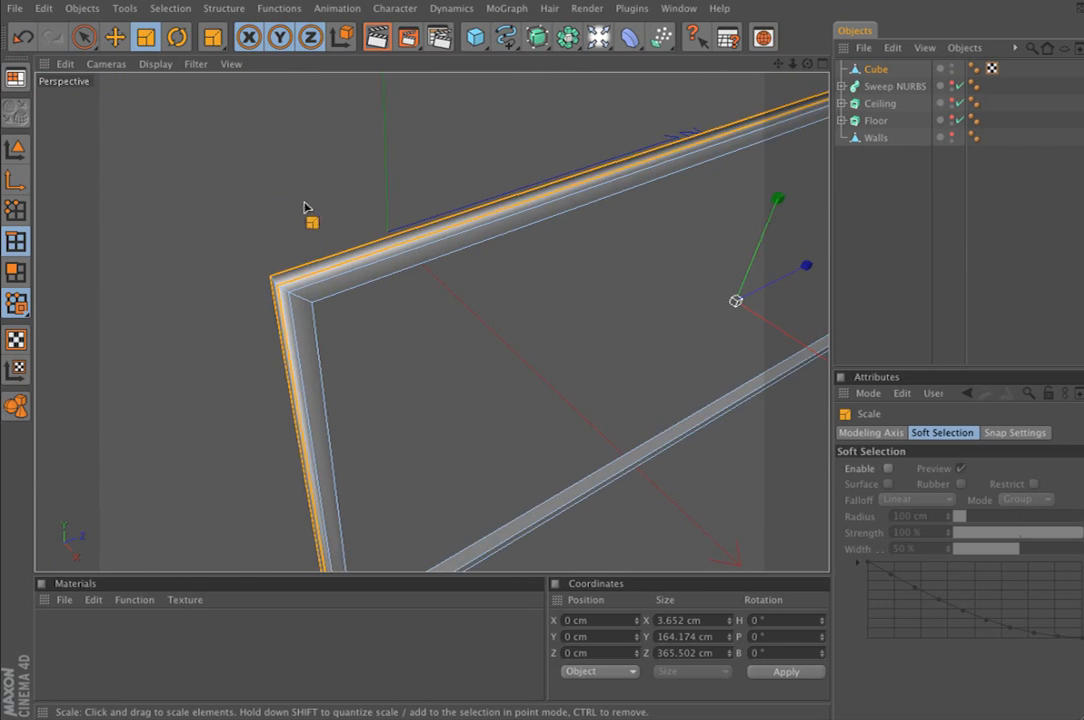
pyautogui.keyDown('alt'); pyautogui.moveTo(222, 176); pyautogui.dragTo(400, 178, button='right'); pyautogui.keyUp('alt')
pyautogui.keyDown('alt'); pyautogui.moveTo(232, 186); pyautogui.dragTo(266, 201); pyautogui.keyUp('alt')
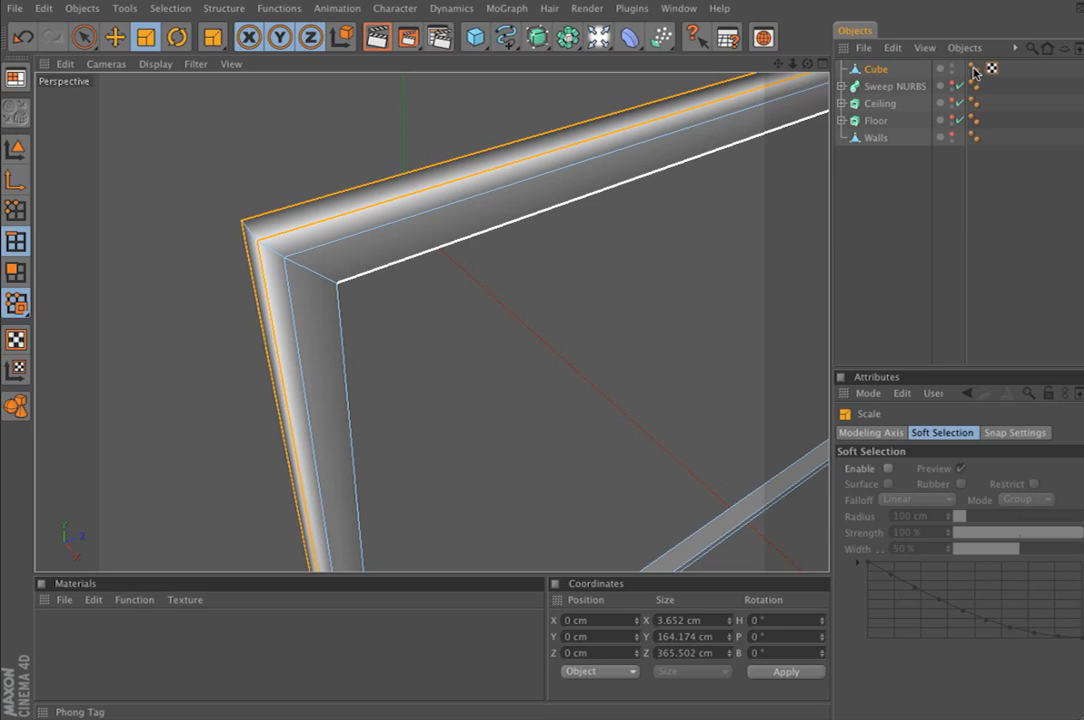
# - Delete the Phong and UVW tags from the Cube object
pyautogui.click(974, 69)
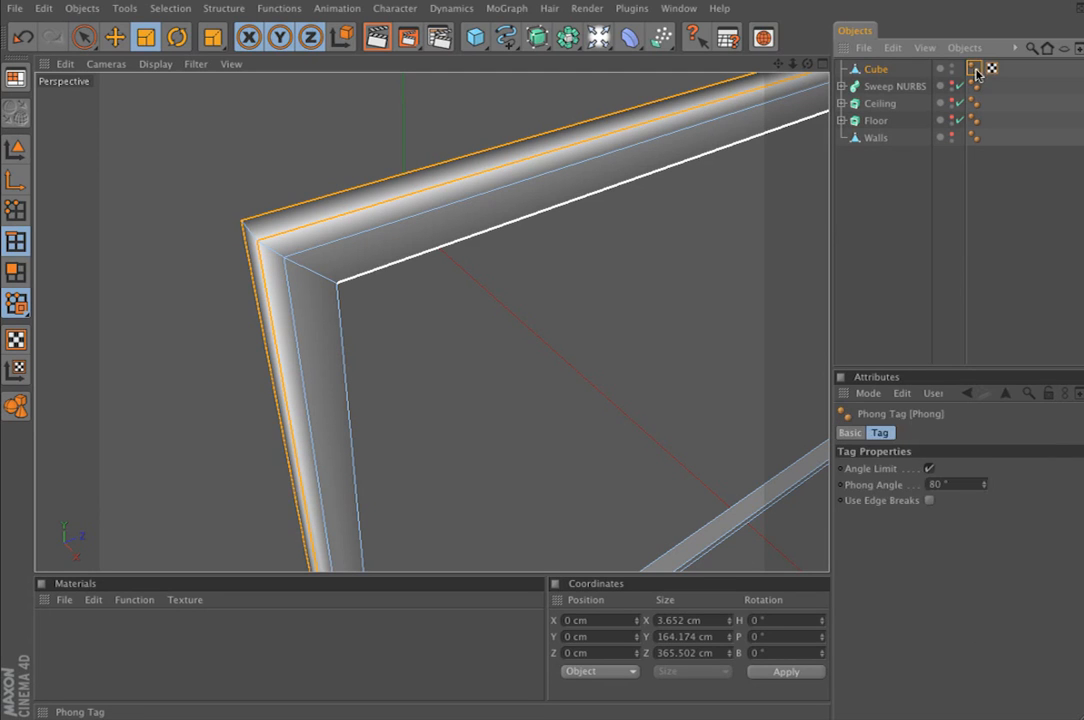
pyautogui.press('Delete')
pyautogui.click(974, 69)
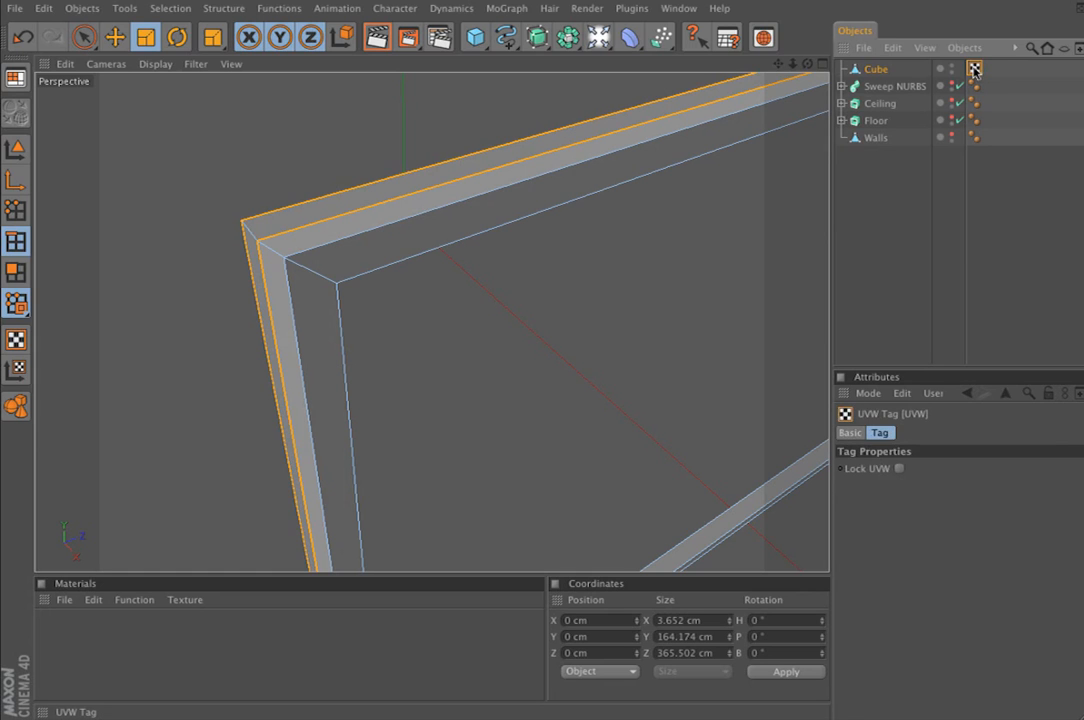
pyautogui.press('Delete')
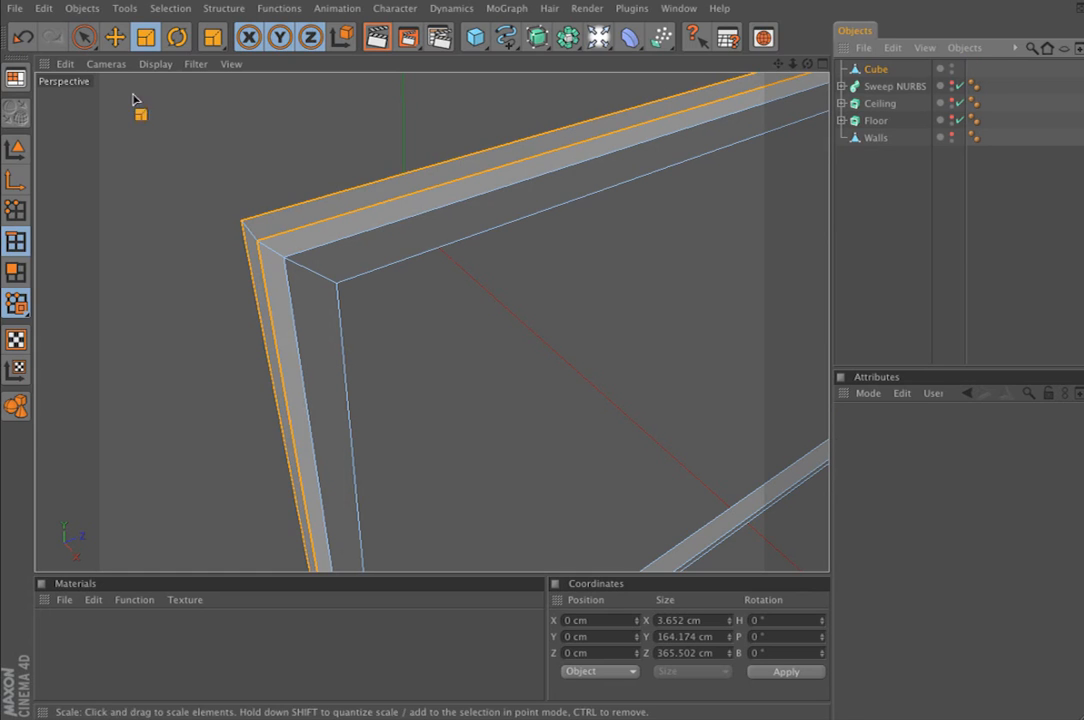
# - Switch to Model mode, deselect the frame and examine its corners and overall shape
pyautogui.click(15, 149)
pyautogui.click(249, 124)
pyautogui.keyDown('alt'); pyautogui.moveTo(422, 182); pyautogui.dragTo(235, 182); pyautogui.keyUp('alt')
pyautogui.scroll(-3, 421, 182)
pyautogui.keyDown('alt'); pyautogui.moveTo(419, 182); pyautogui.dragTo(375, 182); pyautogui.keyUp('alt')
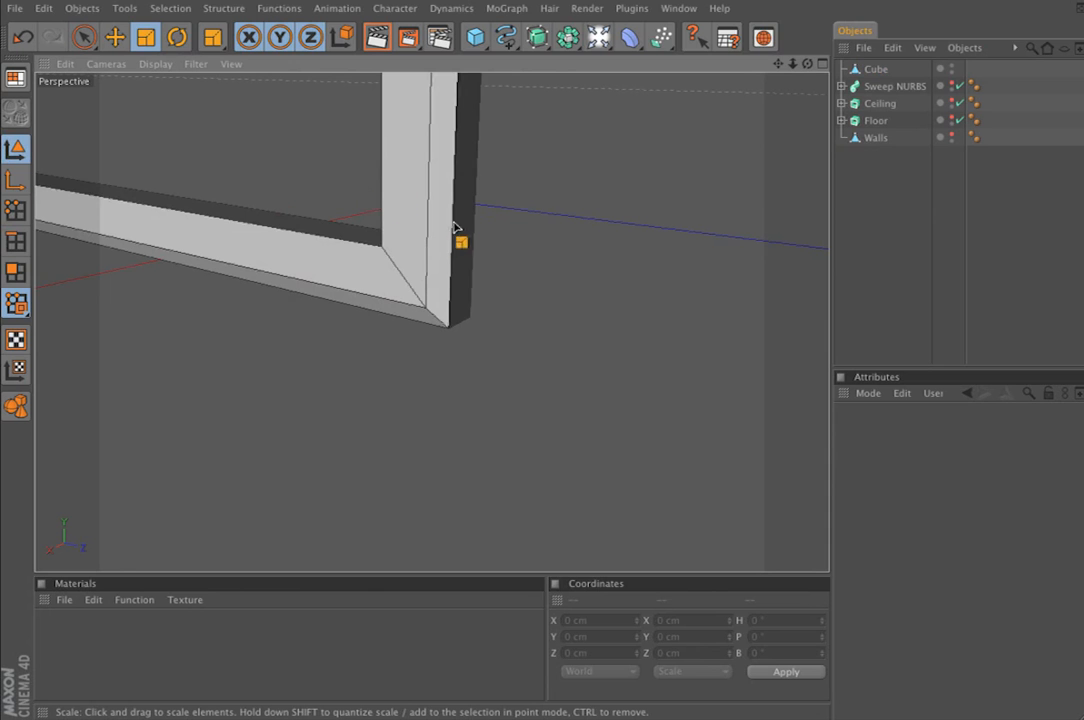
pyautogui.keyDown('alt'); pyautogui.moveTo(435, 240); pyautogui.dragTo(335, 240, button='right'); pyautogui.keyUp('alt')
pyautogui.keyDown('alt'); pyautogui.moveTo(440, 248); pyautogui.dragTo(536, 344, button='middle'); pyautogui.keyUp('alt')
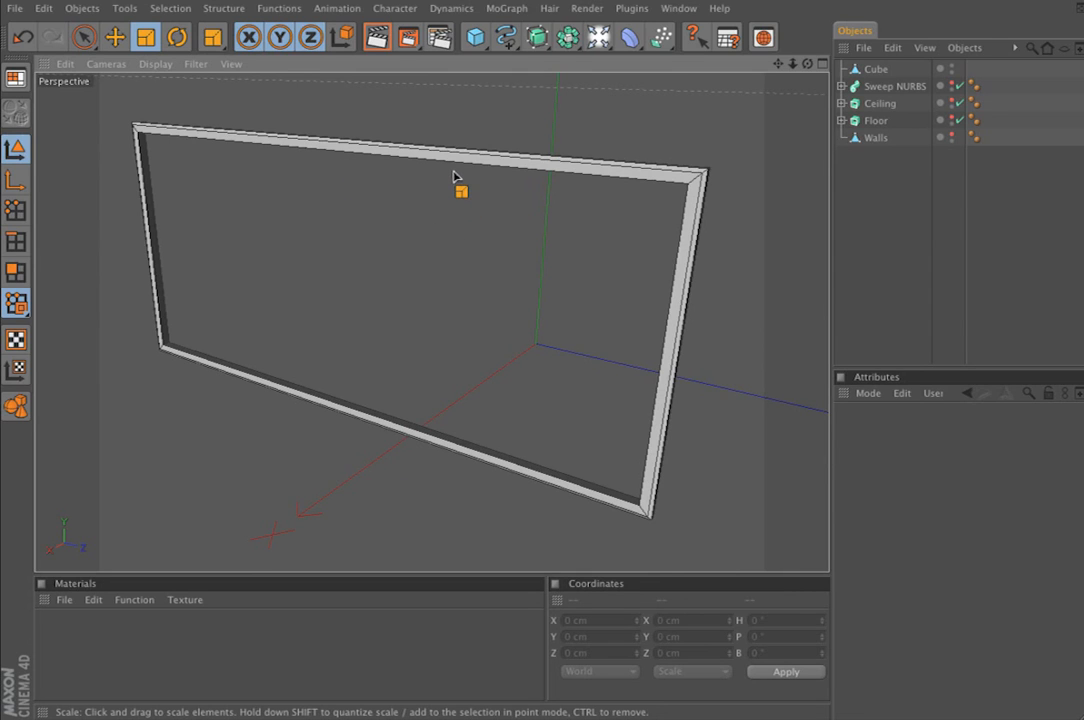
# - Select the window frame with the Move tool and show all of it in the Right view
pyautogui.click(115, 37)
pyautogui.click(418, 156)
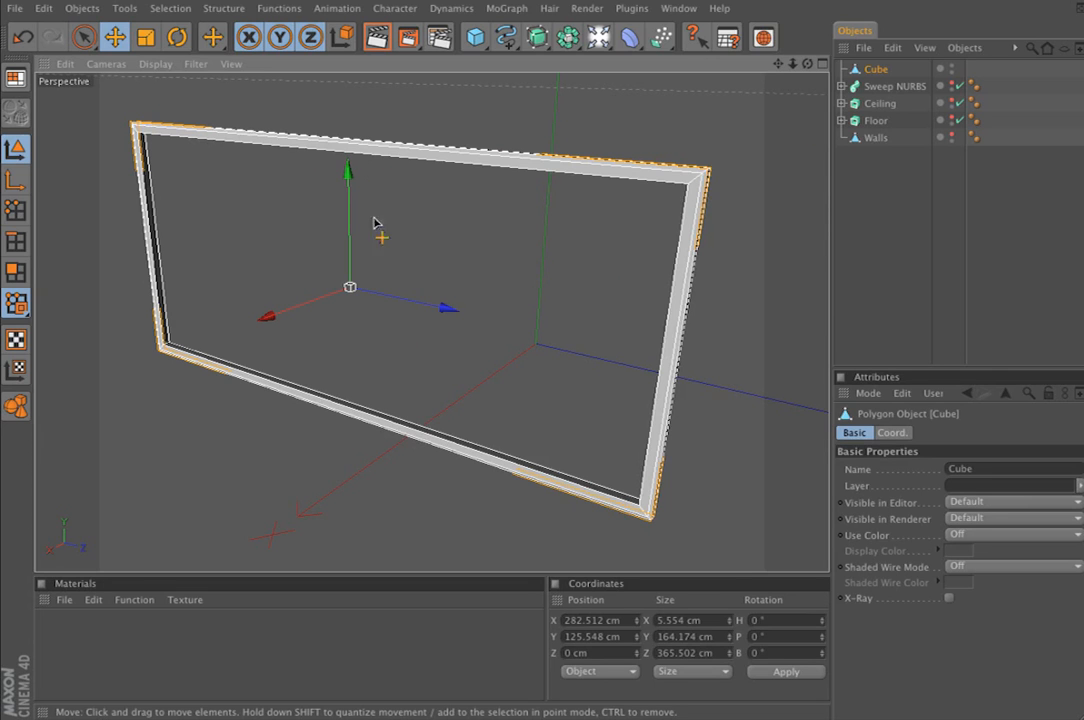
pyautogui.click(823, 64)
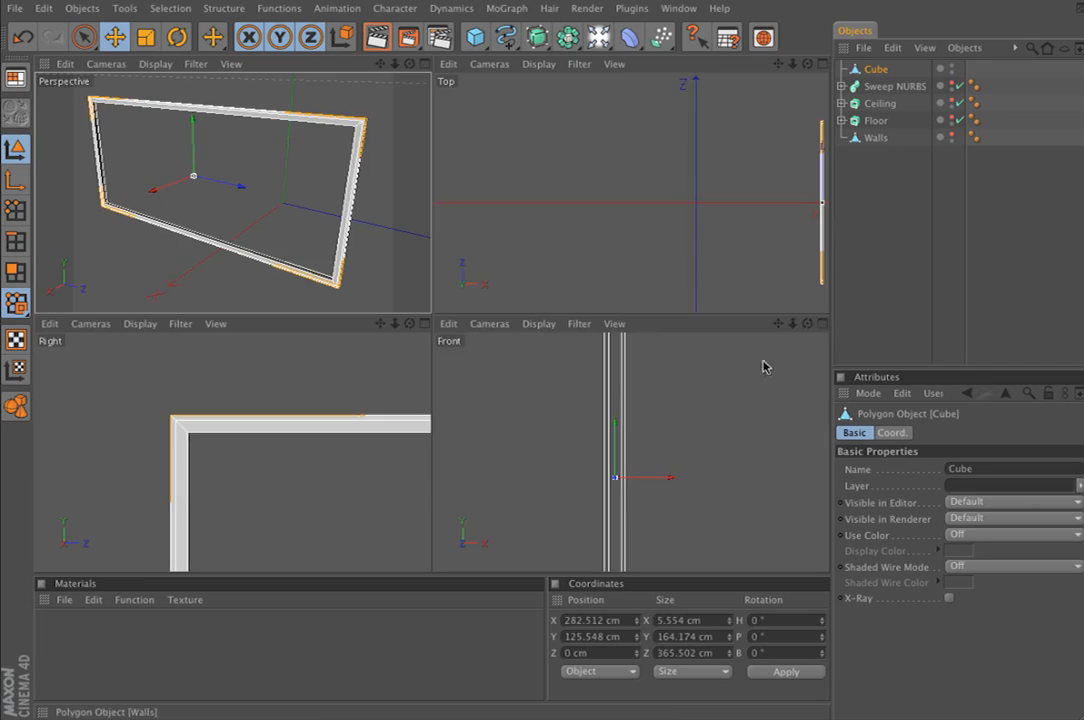
pyautogui.click(425, 324)
pyautogui.scroll(-5, 428, 327)
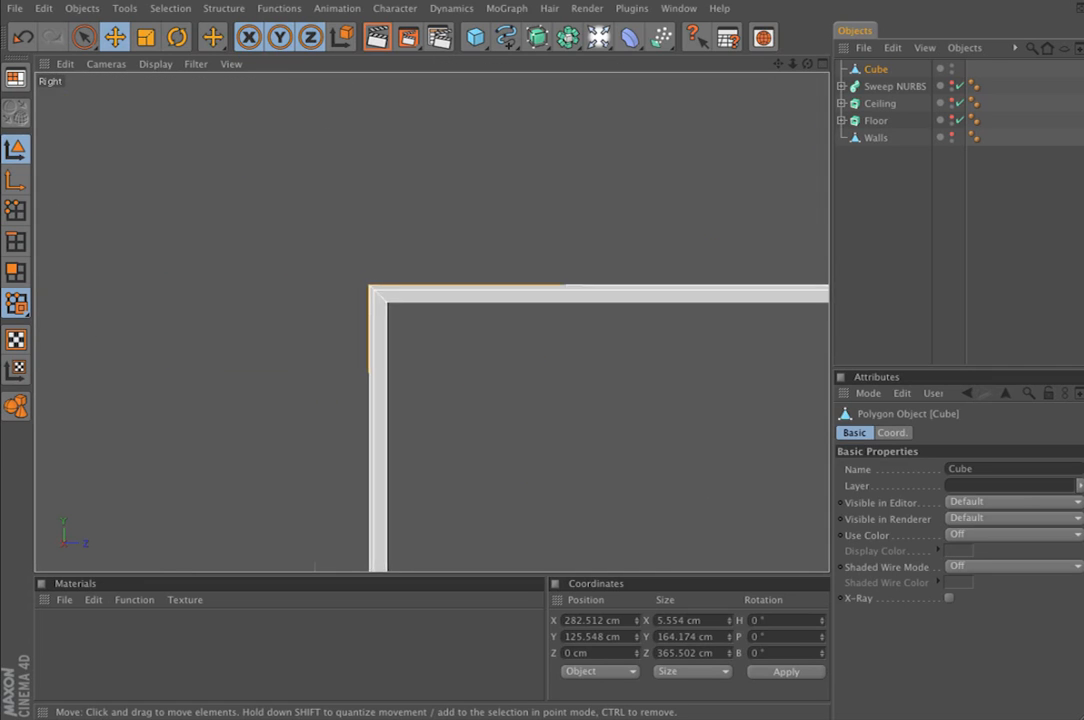
pyautogui.scroll(3, 445, 325)
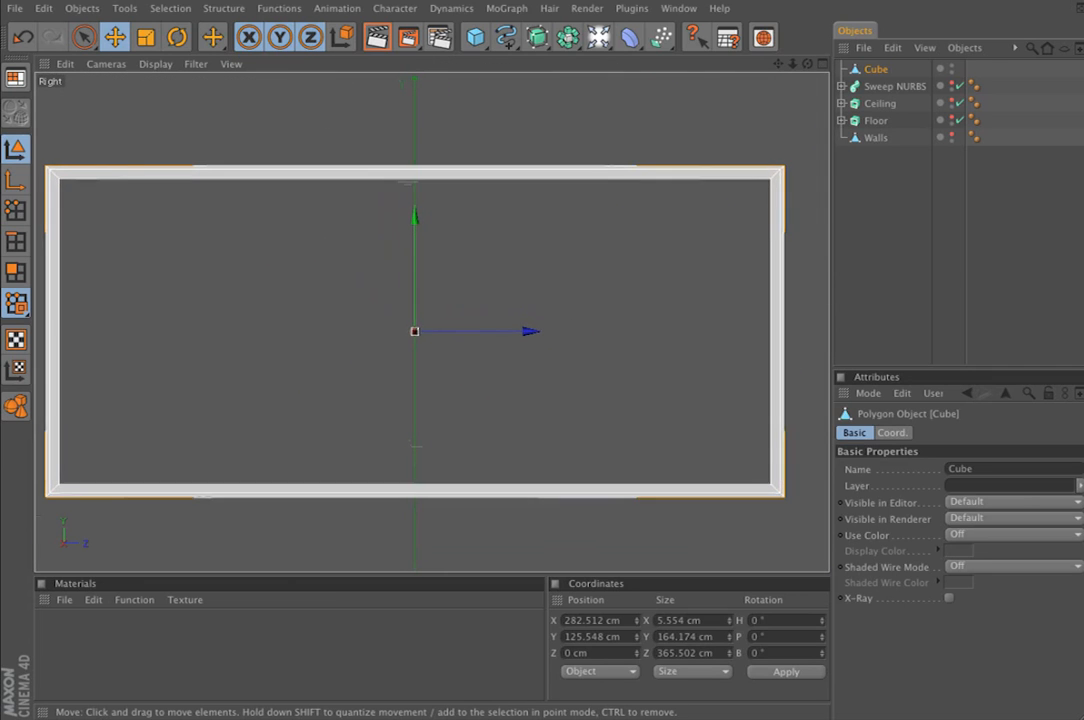
# - Select all of the frame's polygons and use the Knife to make two vertical cuts across its upper and lower rails, one on each side of the centre
pyautogui.click(15, 272)
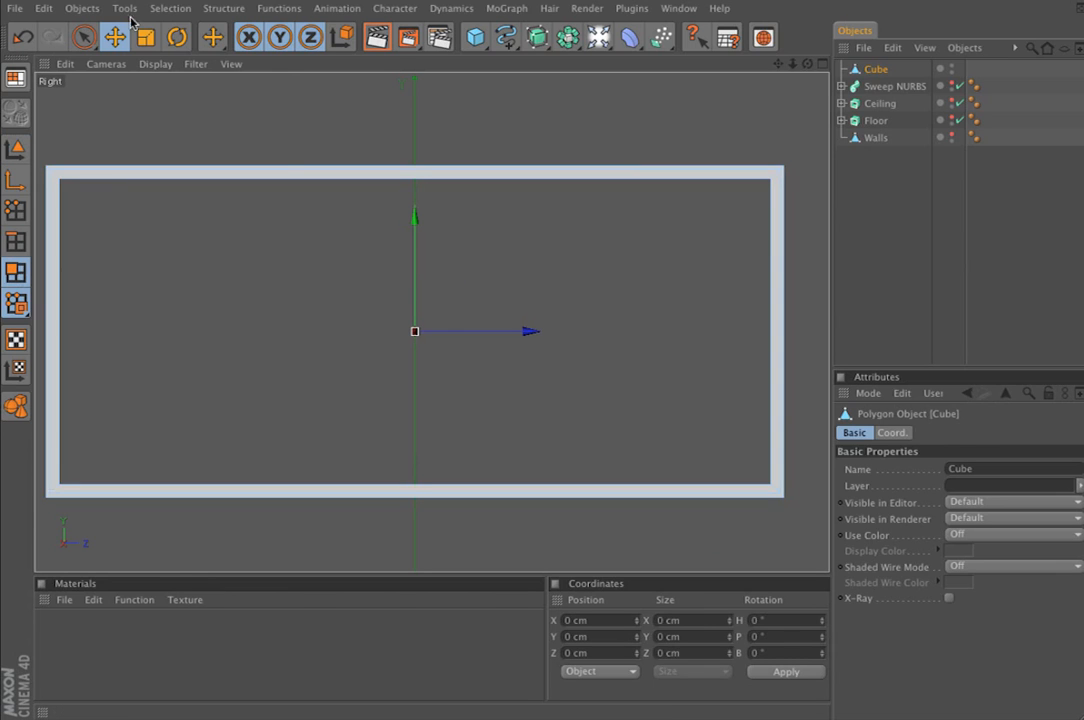
pyautogui.click(158, 9)
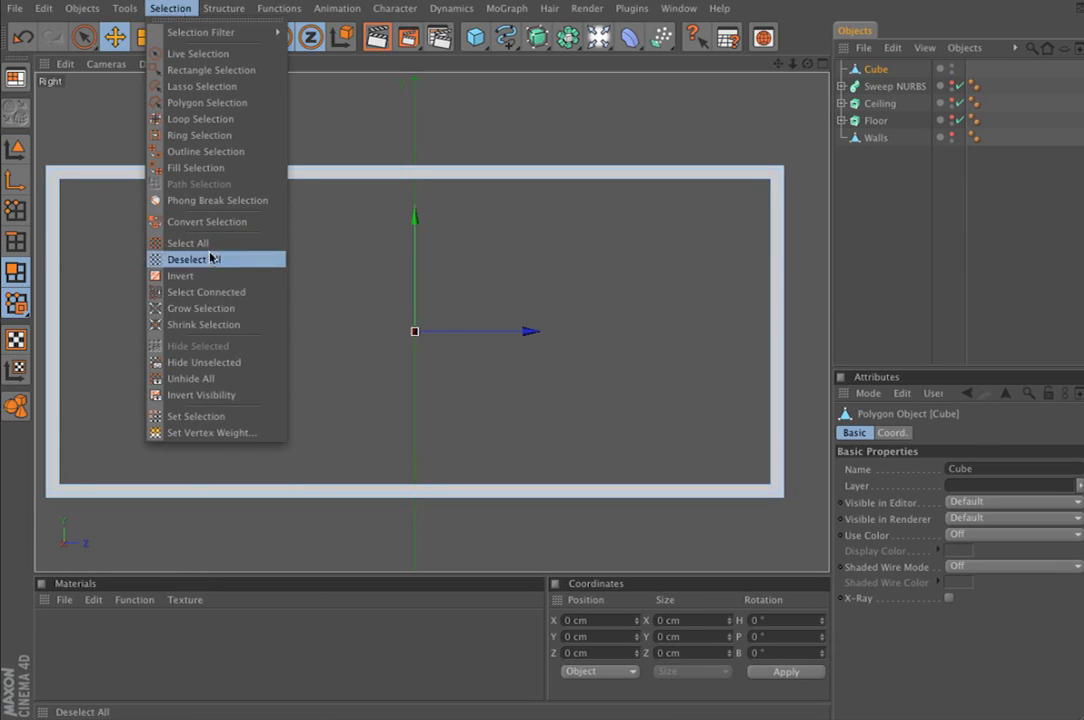
pyautogui.click(220, 256)
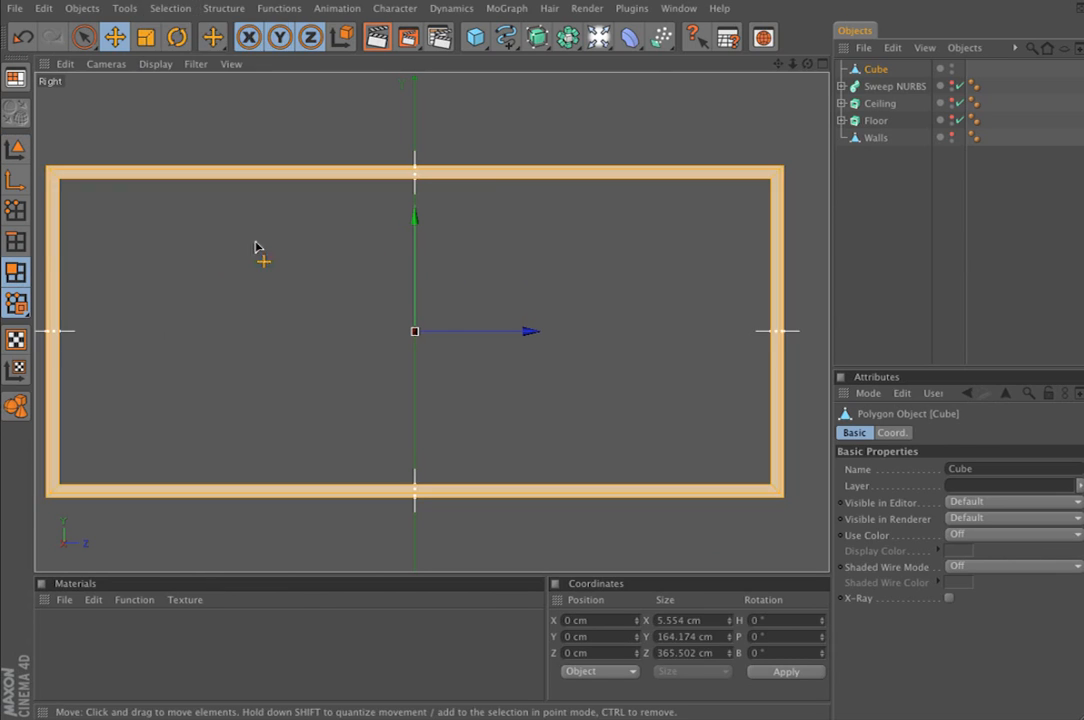
pyautogui.press('k')
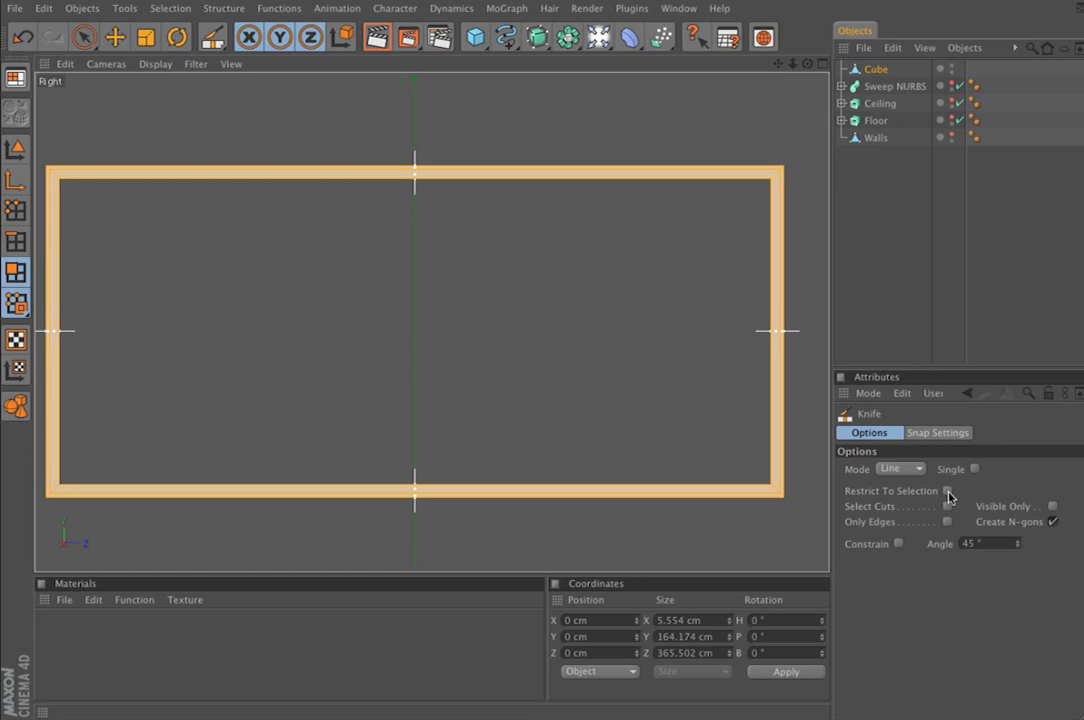
pyautogui.click(1052, 520)
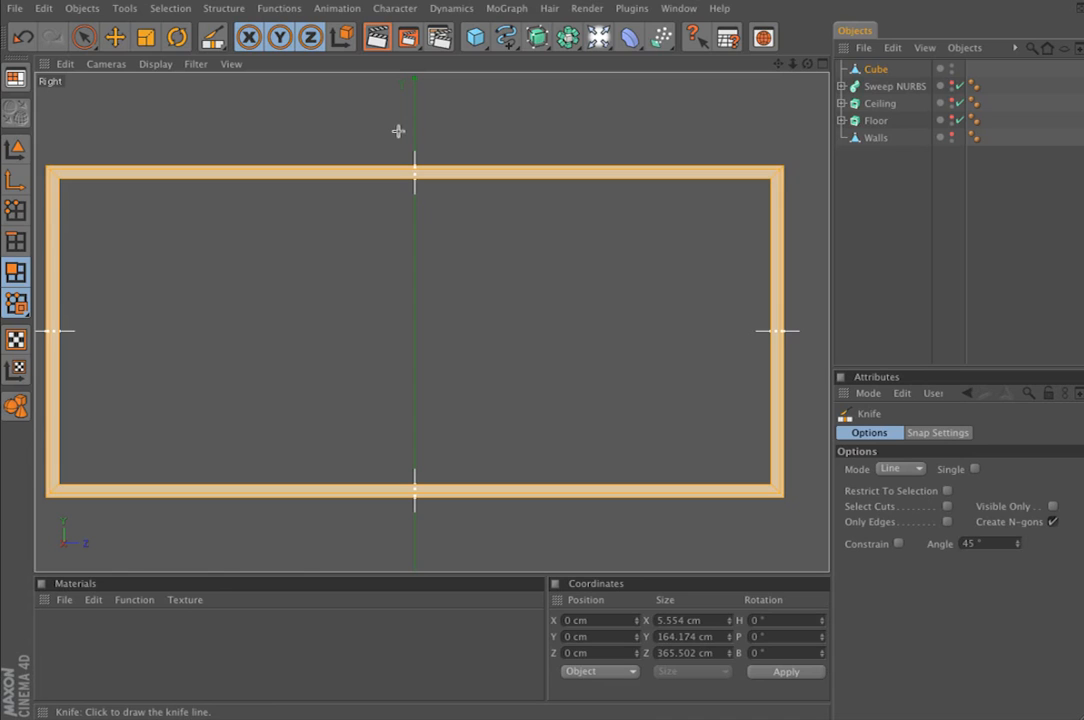
pyautogui.moveTo(398, 131)
pyautogui.mouseDown()
pyautogui.moveTo(407, 571)
pyautogui.moveTo(402, 528)
pyautogui.mouseUp()
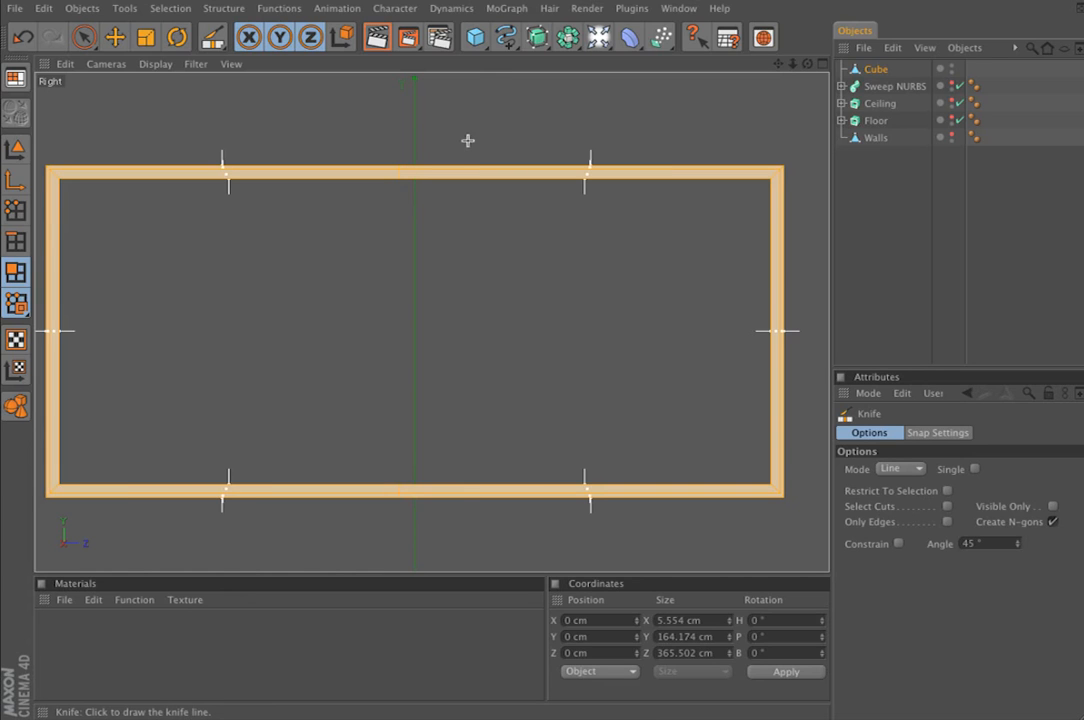
pyautogui.moveTo(440, 148); pyautogui.dragTo(420, 530)
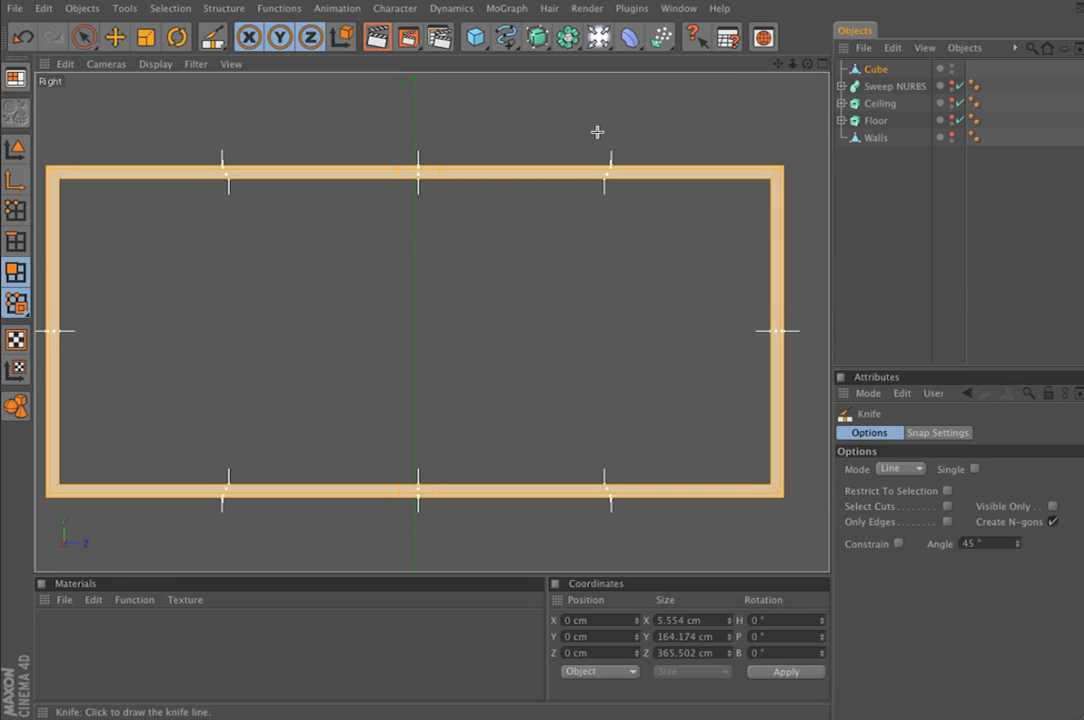
# - Bridge the inward-facing polygons between the two cuts on the upper and lower rails to form a vertical central bar
pyautogui.click(824, 65)
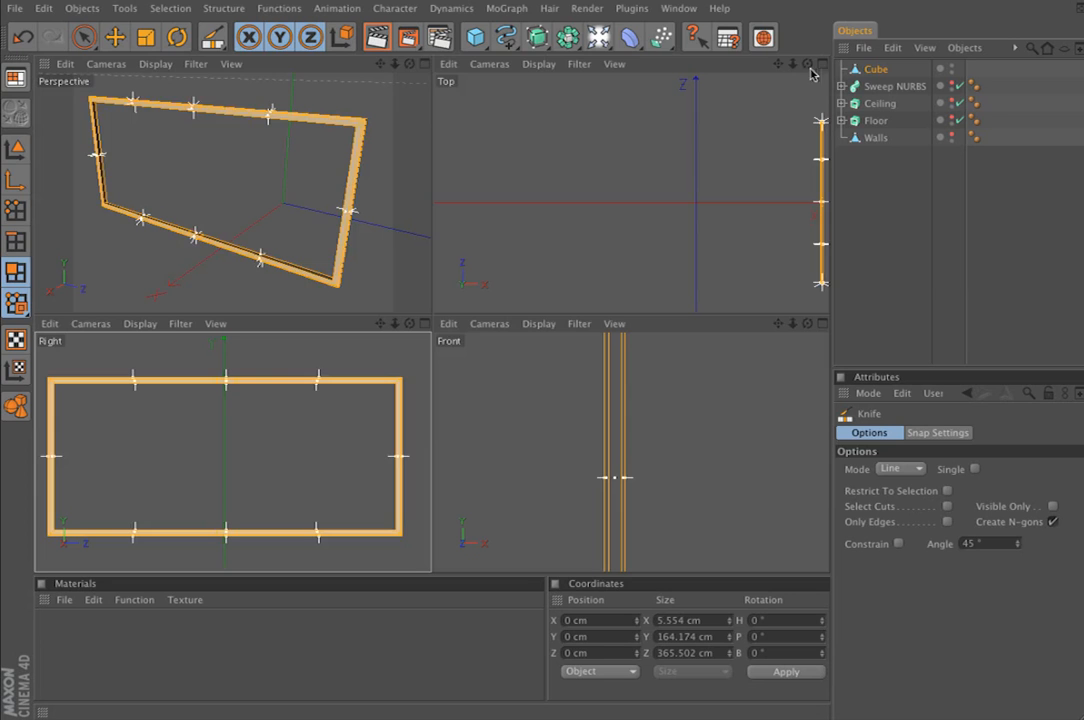
pyautogui.click(426, 66)
pyautogui.keyDown('alt'); pyautogui.moveTo(433, 87); pyautogui.dragTo(409, 99); pyautogui.keyUp('alt')
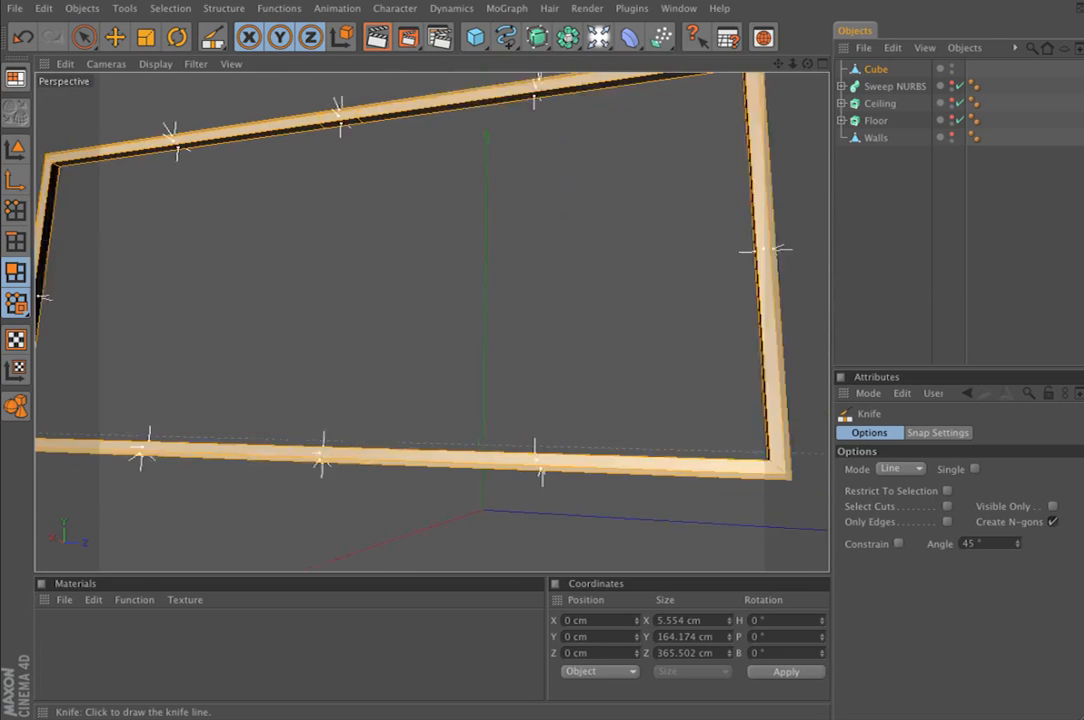
pyautogui.scroll(4, 409, 99)
pyautogui.click(84, 37)
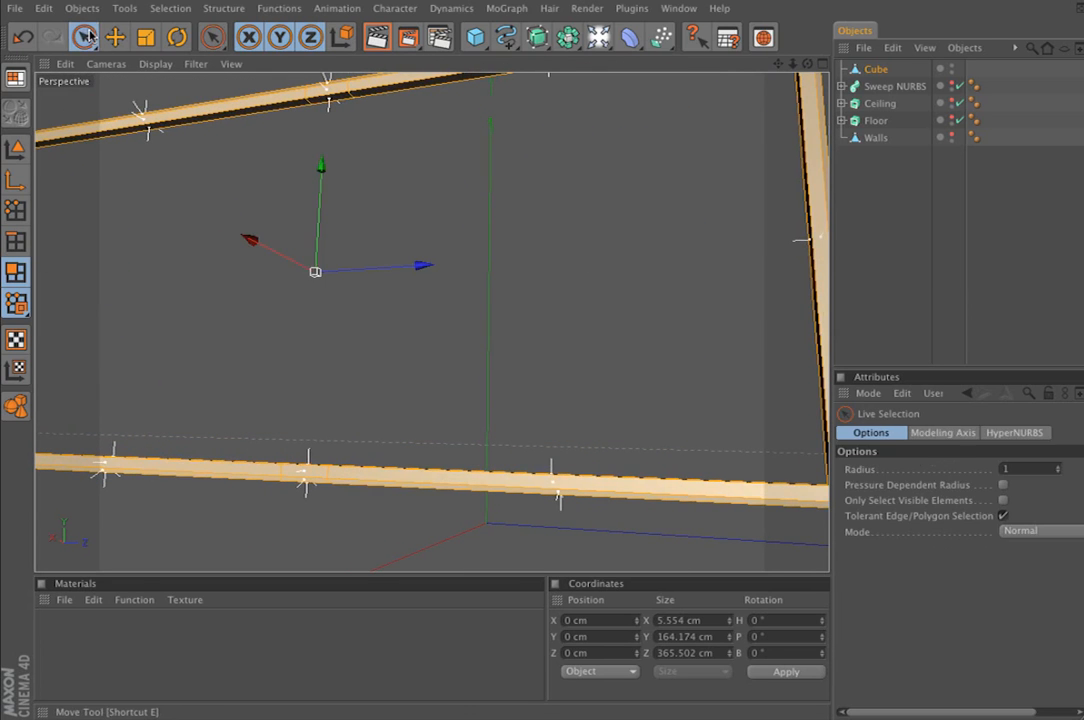
pyautogui.click(340, 100)
pyautogui.keyDown('alt'); pyautogui.moveTo(414, 281); pyautogui.dragTo(446, 330); pyautogui.keyUp('alt')
pyautogui.keyDown('shift'); pyautogui.click(340, 420); pyautogui.keyUp('shift')
pyautogui.keyDown('alt'); pyautogui.moveTo(335, 415); pyautogui.dragTo(468, 331); pyautogui.keyUp('alt')
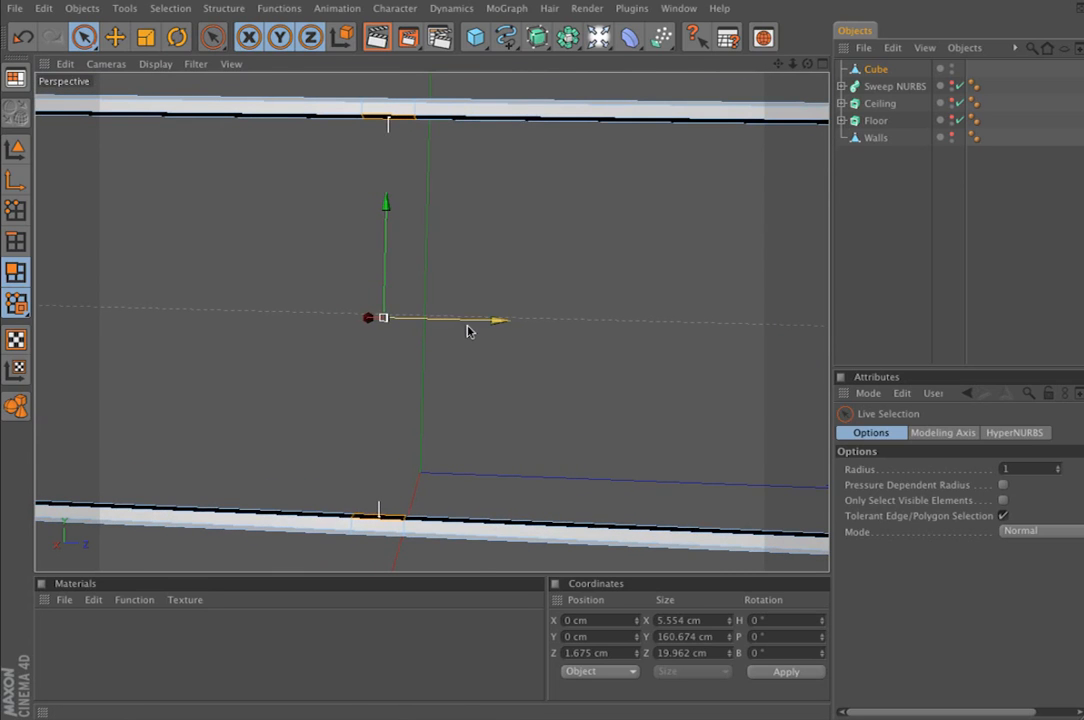
pyautogui.press('b')
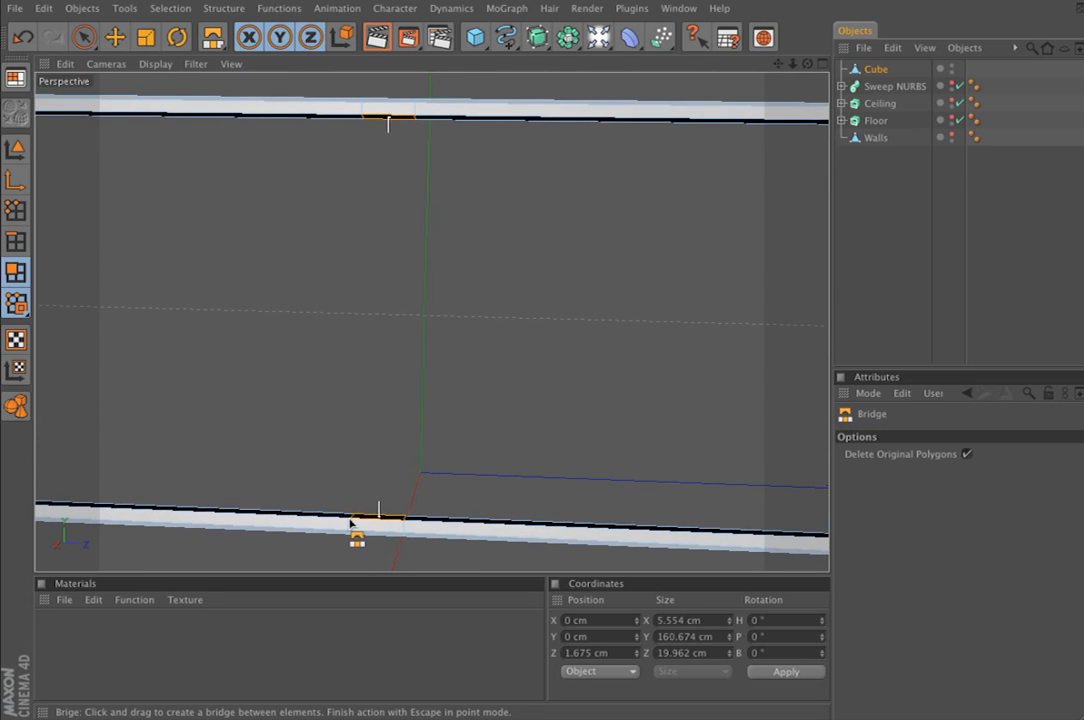
pyautogui.moveTo(352, 522); pyautogui.dragTo(356, 113)
pyautogui.keyDown('alt'); pyautogui.moveTo(534, 243); pyautogui.dragTo(415, 243, button='right'); pyautogui.keyUp('alt')
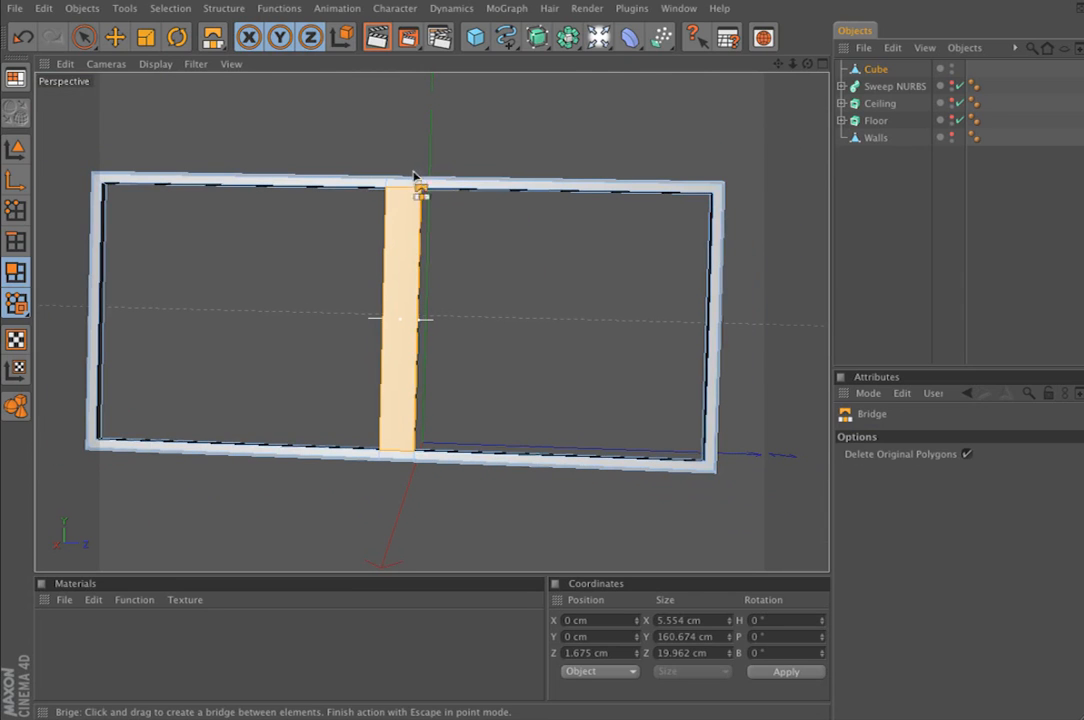
# - Select the central bar's points in the Right view and scale them along Z to a width of about 7.7 cm, then return to Model mode
pyautogui.click(822, 63)
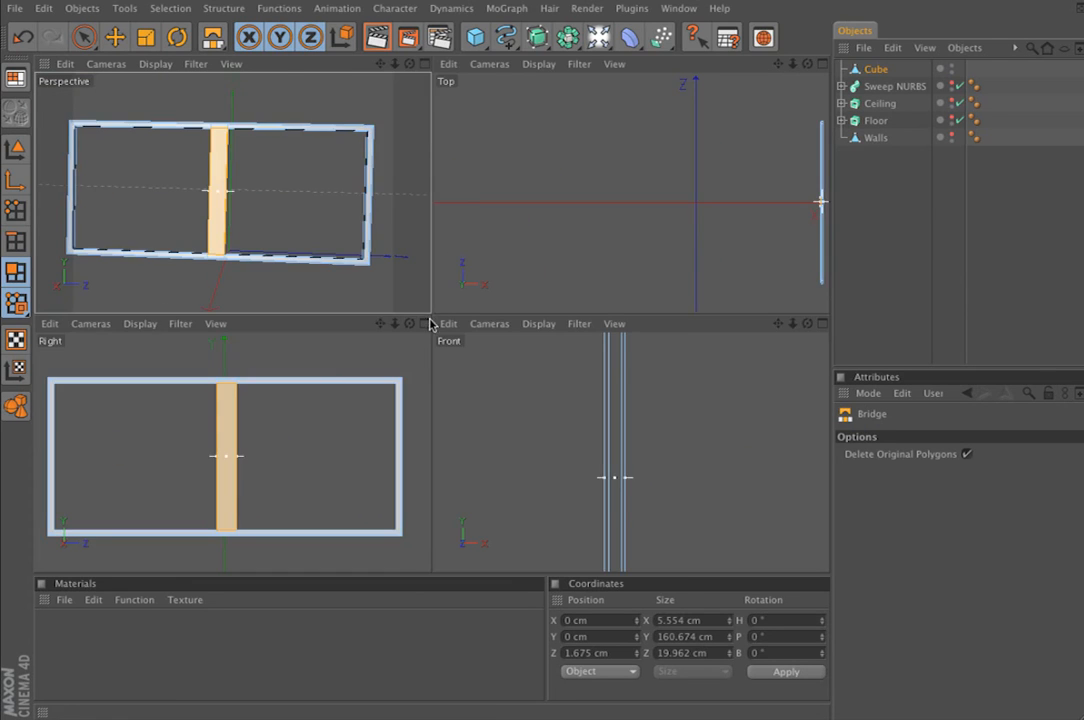
pyautogui.click(425, 324)
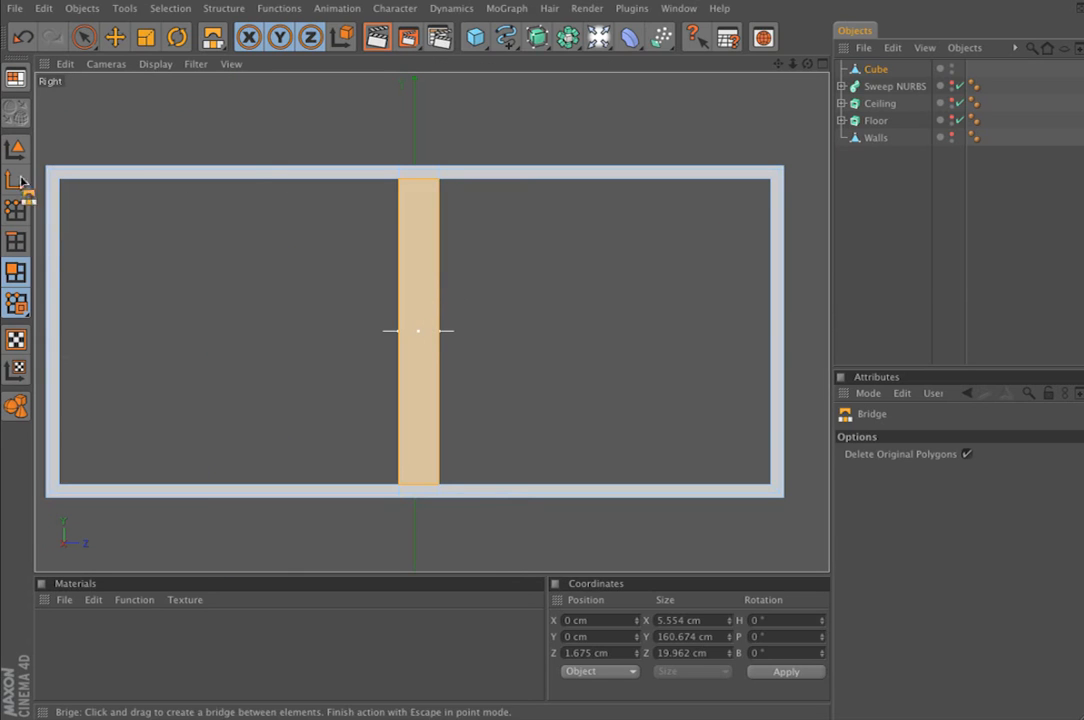
pyautogui.click(15, 209)
pyautogui.moveTo(84, 37); pyautogui.dragTo(148, 47)
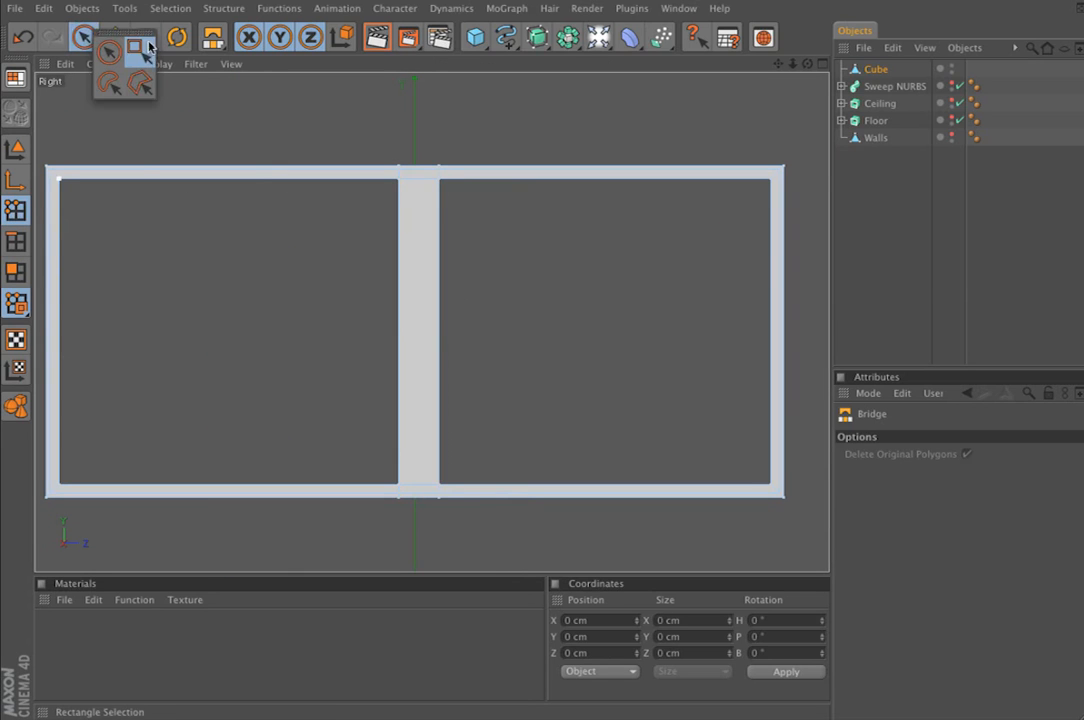
pyautogui.click(143, 48)
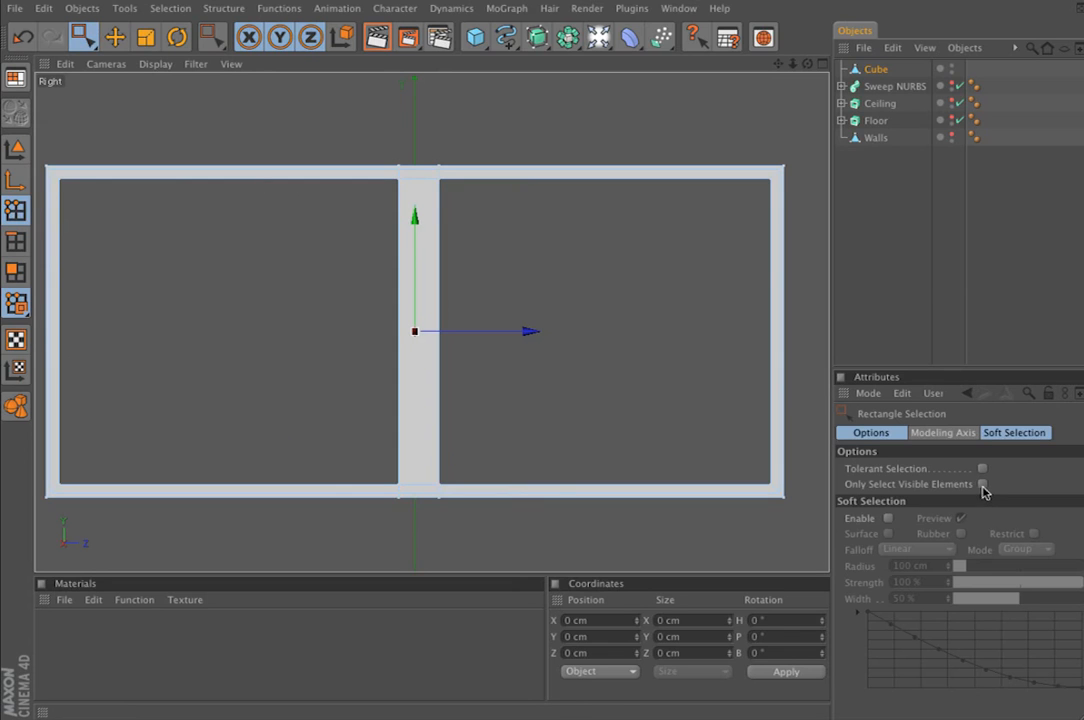
pyautogui.moveTo(361, 118); pyautogui.dragTo(532, 545)
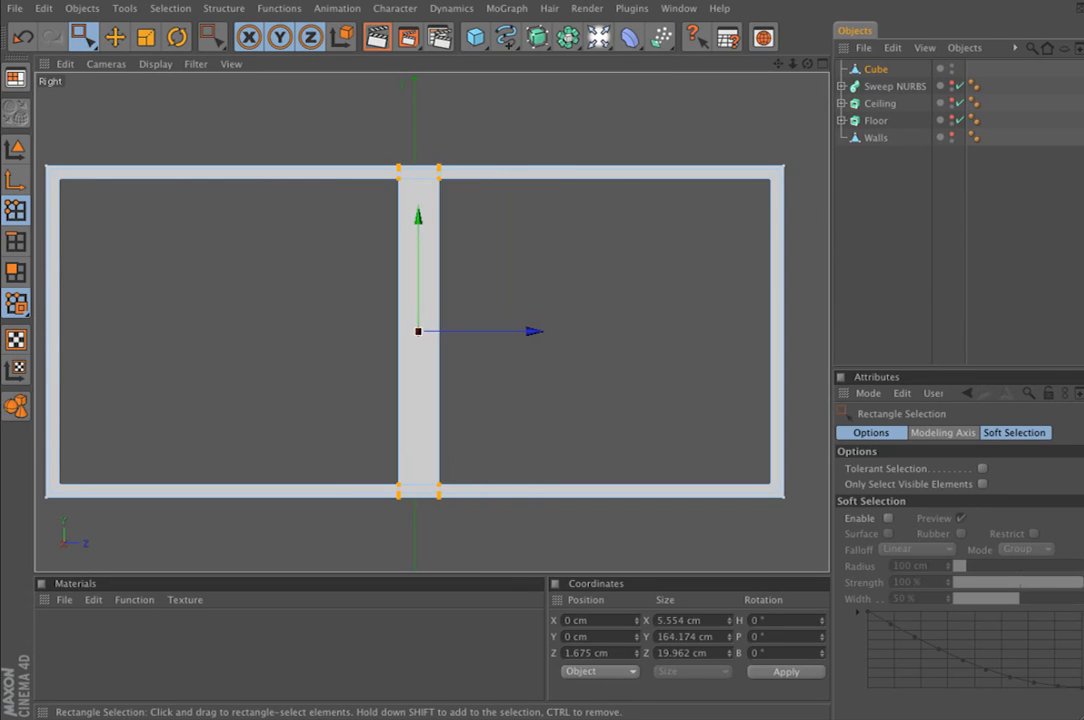
pyautogui.click(145, 36)
pyautogui.moveTo(528, 328); pyautogui.dragTo(535, 333)
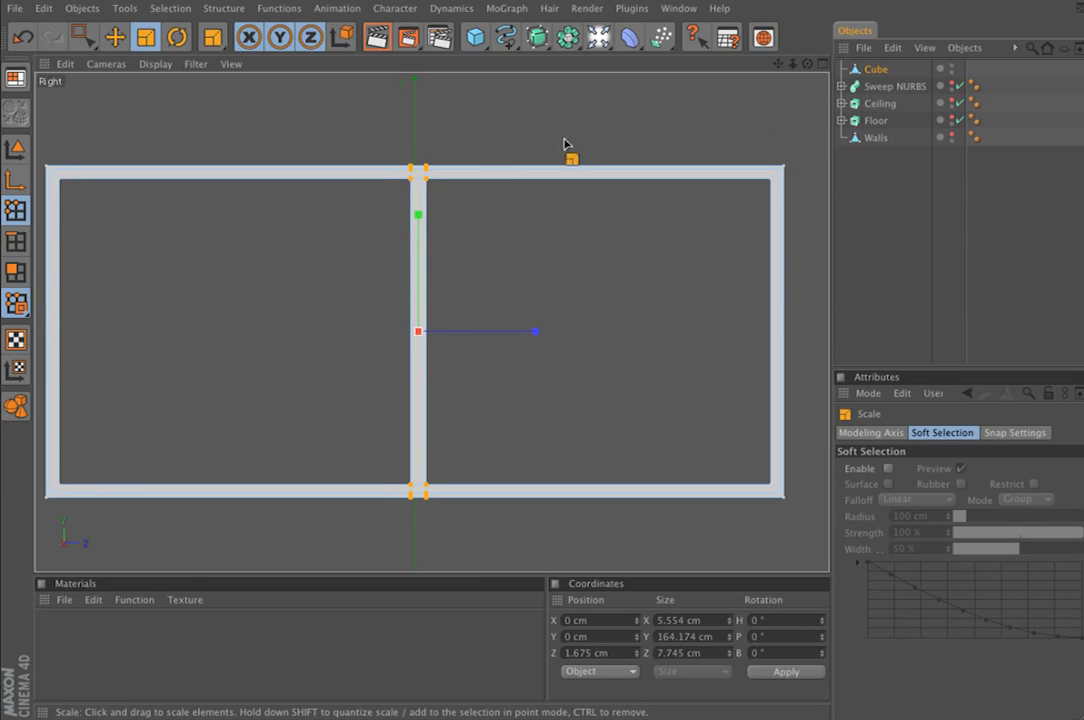
pyautogui.moveTo(535, 333); pyautogui.dragTo(533, 333)
pyautogui.click(115, 37)
pyautogui.click(15, 149)
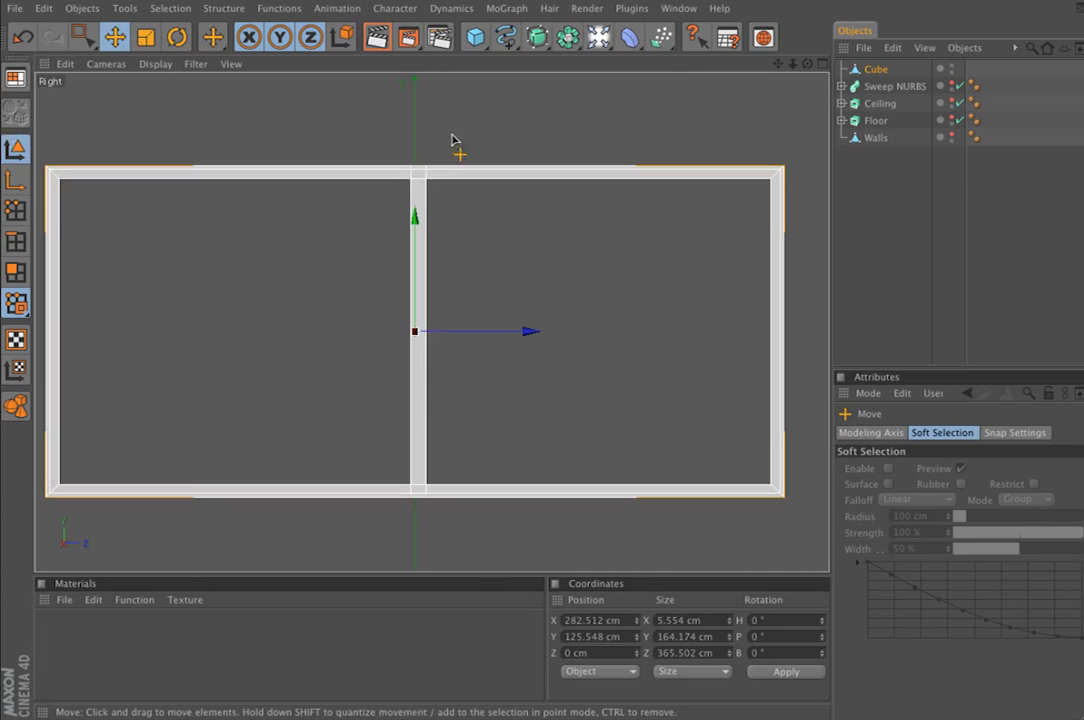
# - Deselect the frame and examine its central bar and corners from several angles in the Perspective view
pyautogui.click(823, 64)
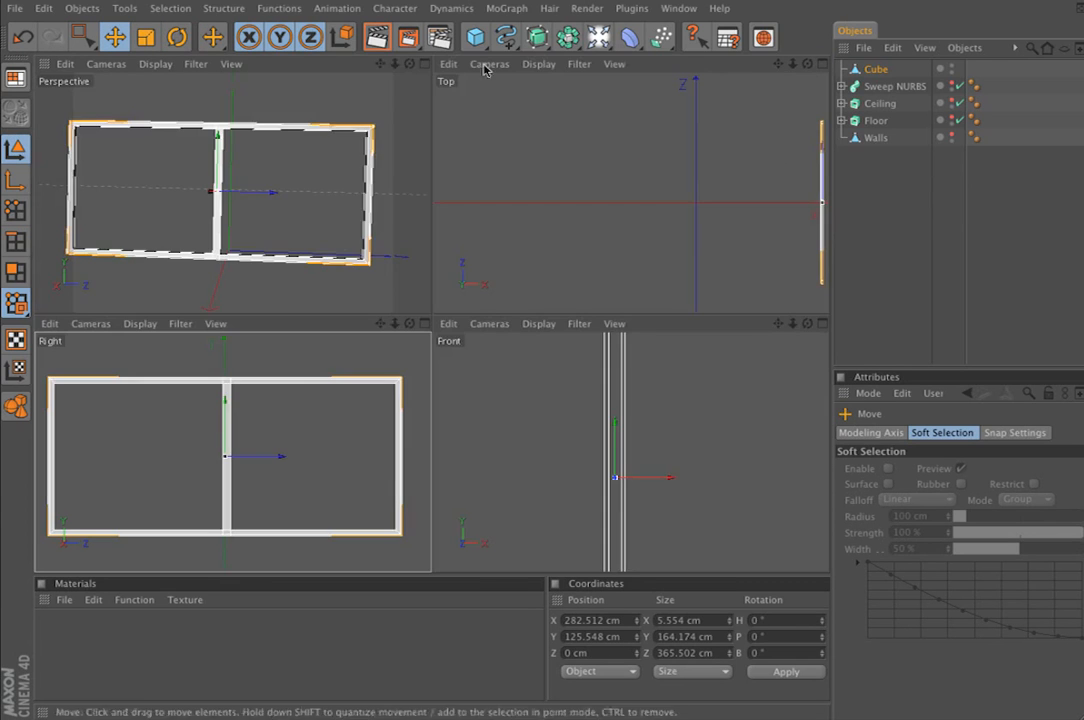
pyautogui.click(426, 66)
pyautogui.keyDown('alt'); pyautogui.moveTo(400, 259); pyautogui.dragTo(250, 223, button='middle'); pyautogui.keyUp('alt')
pyautogui.keyDown('alt'); pyautogui.moveTo(400, 259); pyautogui.dragTo(560, 259, button='right'); pyautogui.keyUp('alt')
pyautogui.click(846, 227)
pyautogui.moveTo(557, 310)
pyautogui.keyDown('alt'); pyautogui.mouseDown(button='middle')
pyautogui.moveTo(538, 140)
pyautogui.moveTo(553, 222)
pyautogui.moveTo(662, 292)
pyautogui.moveTo(557, 307)
pyautogui.mouseUp(button='middle'); pyautogui.keyUp('alt')
pyautogui.keyDown('alt'); pyautogui.moveTo(557, 307); pyautogui.dragTo(480, 300); pyautogui.keyUp('alt')
pyautogui.keyDown('alt'); pyautogui.moveTo(575, 232); pyautogui.dragTo(598, 247); pyautogui.keyUp('alt')
pyautogui.keyDown('alt'); pyautogui.moveTo(613, 255); pyautogui.dragTo(492, 198, button='middle'); pyautogui.keyUp('alt')
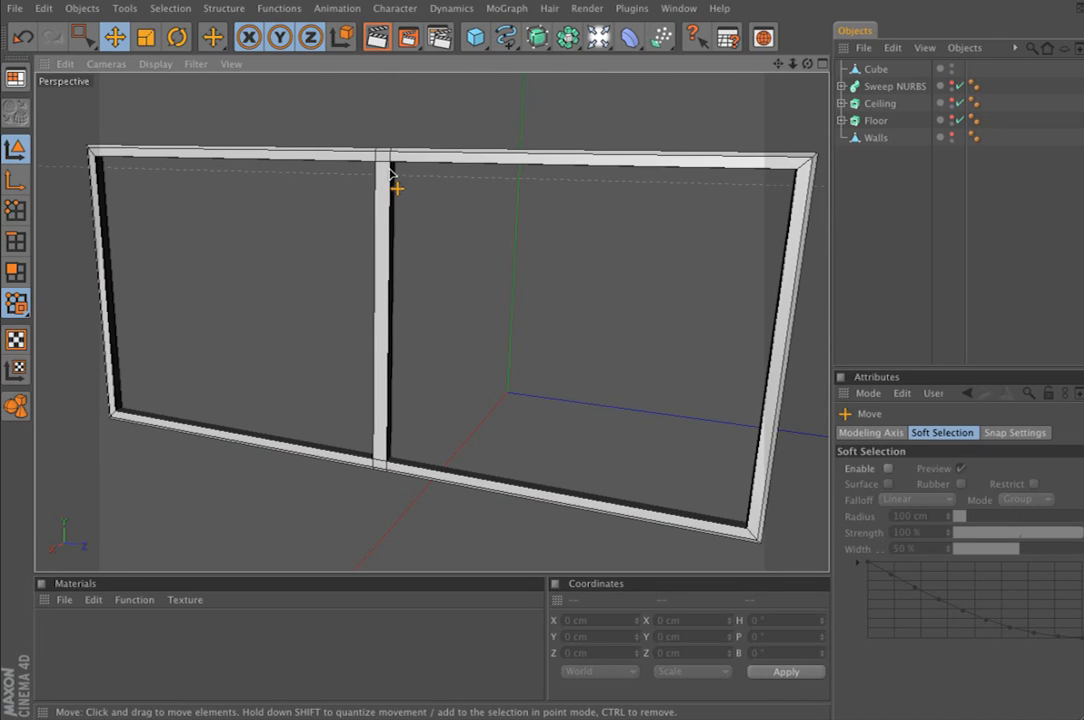
# - Add a cube primitive for the window glass and show it in the Right view
pyautogui.moveTo(475, 37); pyautogui.dragTo(627, 85)
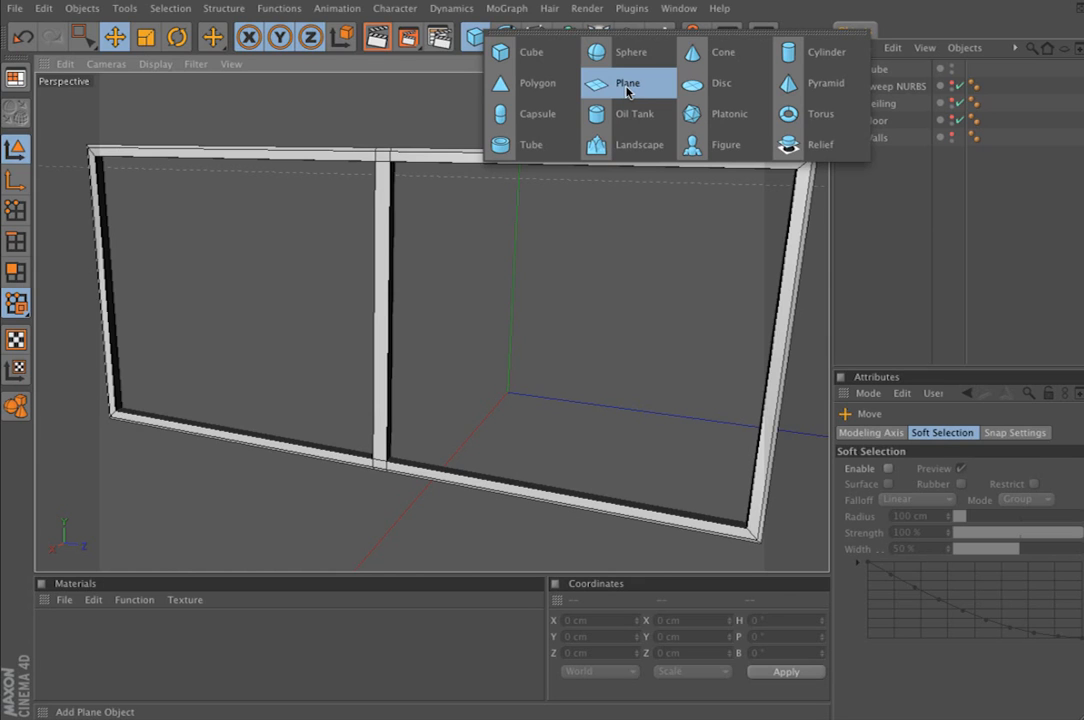
pyautogui.press('Escape')
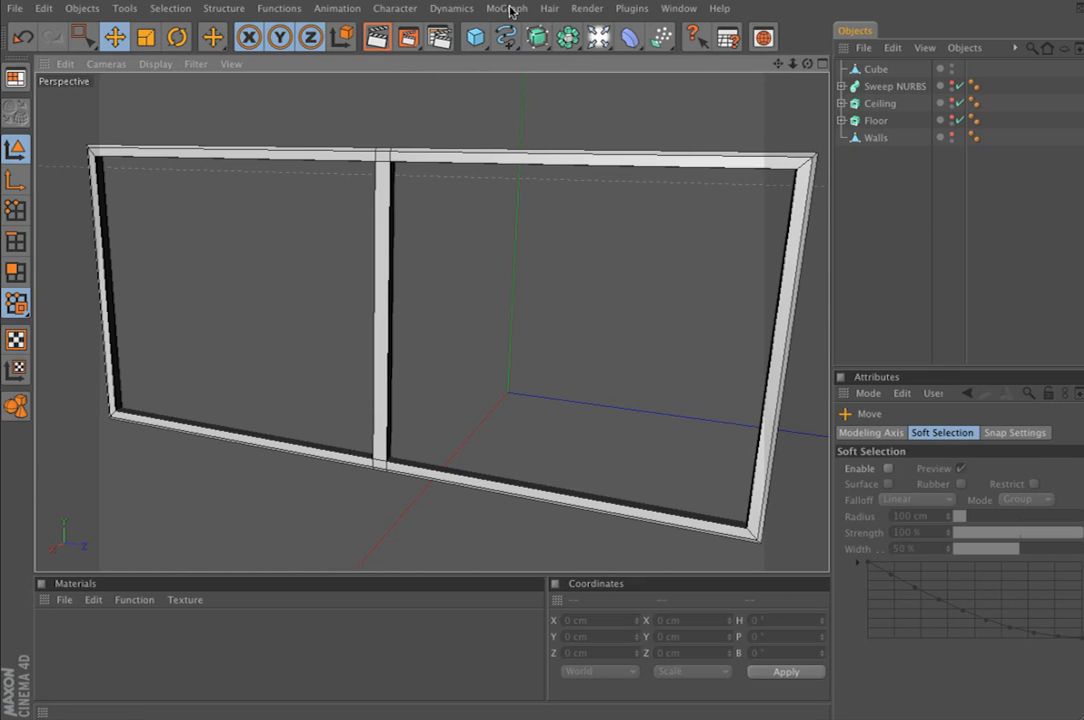
pyautogui.click(475, 37)
pyautogui.middleClick(773, 180)
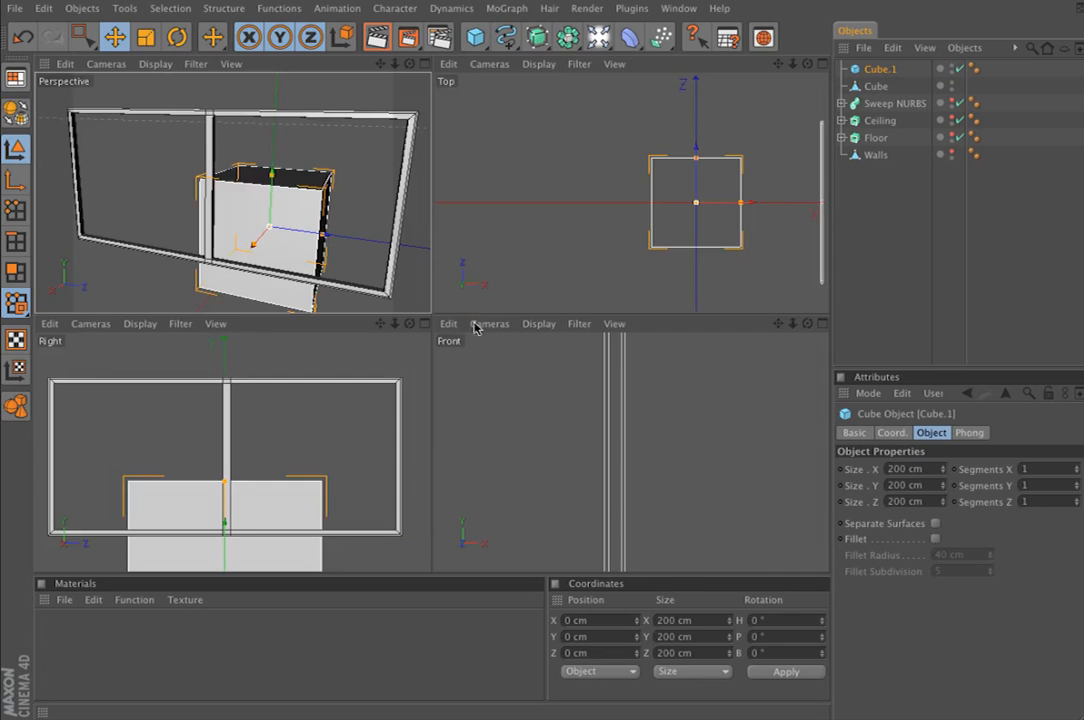
pyautogui.middleClick(415, 335)
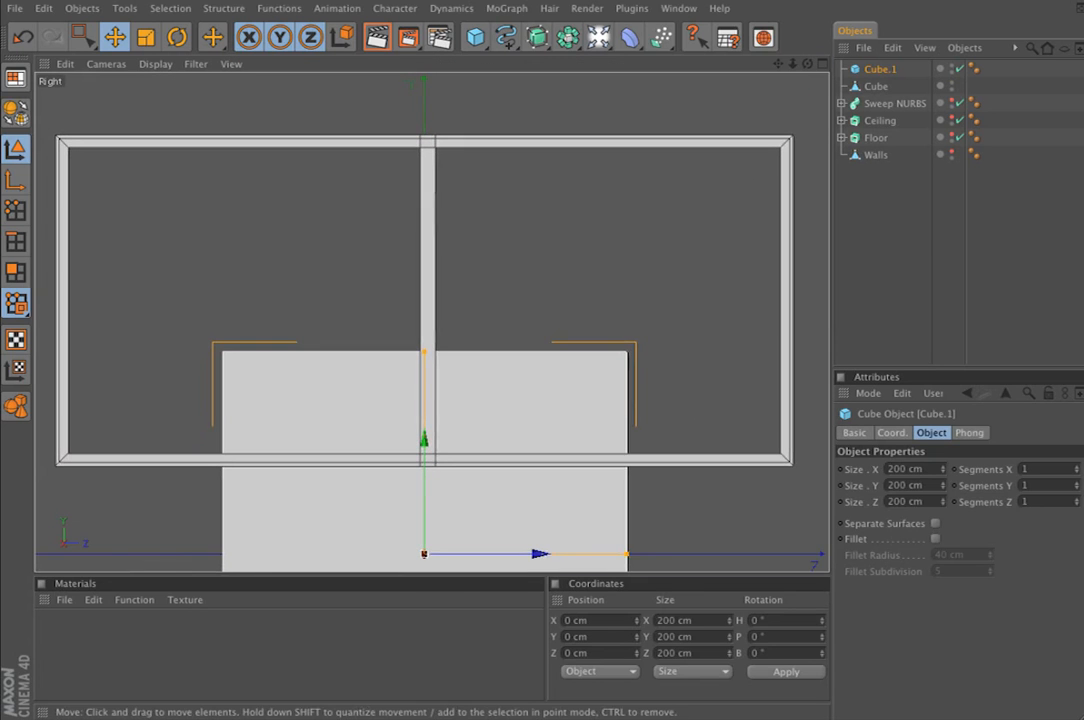
# - Raise the new cube to about Y 125.3 cm and resize it to about 153.7 cm in Y and 355.5 cm in Z to fill the frame
pyautogui.moveTo(423, 455); pyautogui.dragTo(451, 228)
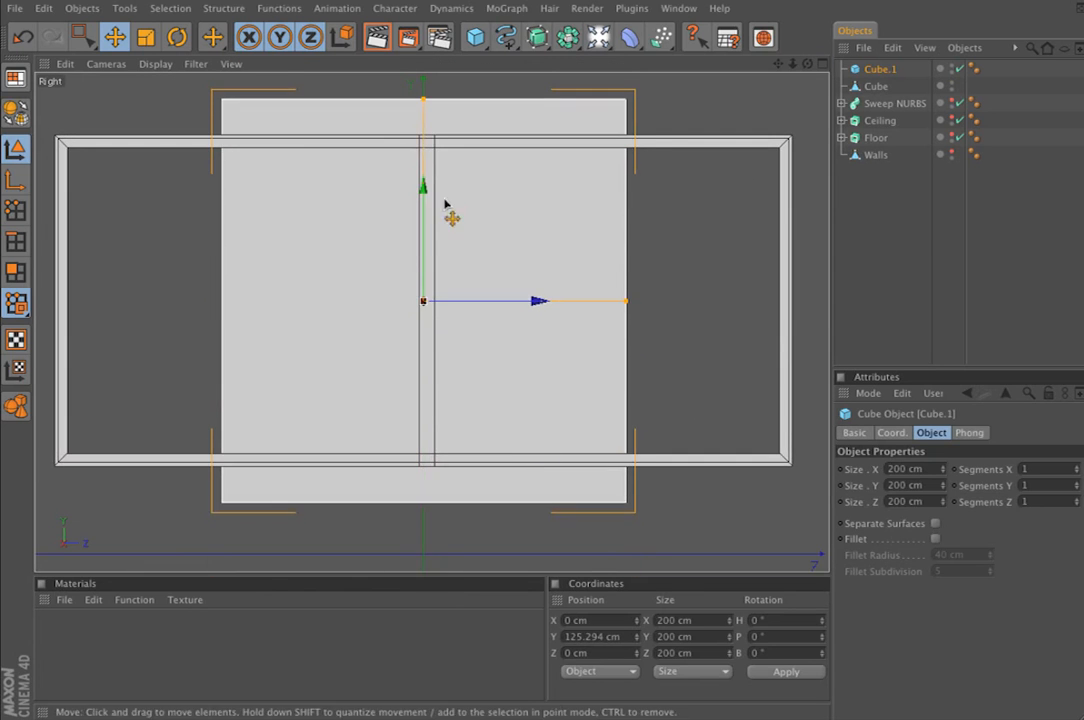
pyautogui.moveTo(423, 99); pyautogui.dragTo(423, 147)
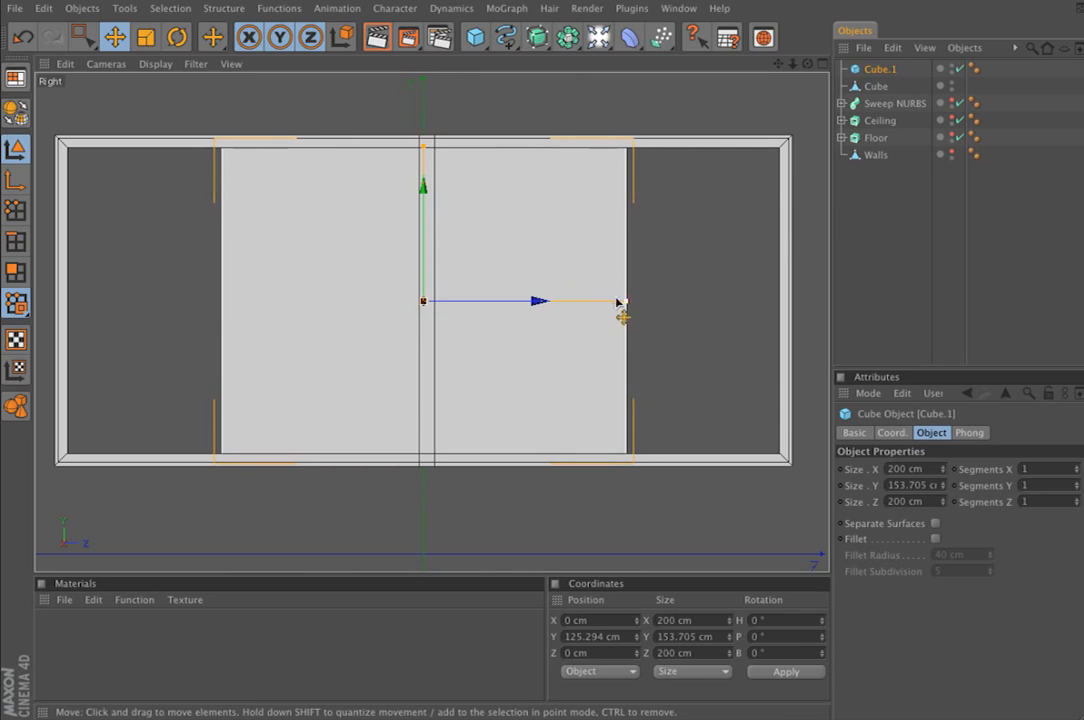
pyautogui.moveTo(626, 300); pyautogui.dragTo(783, 300)
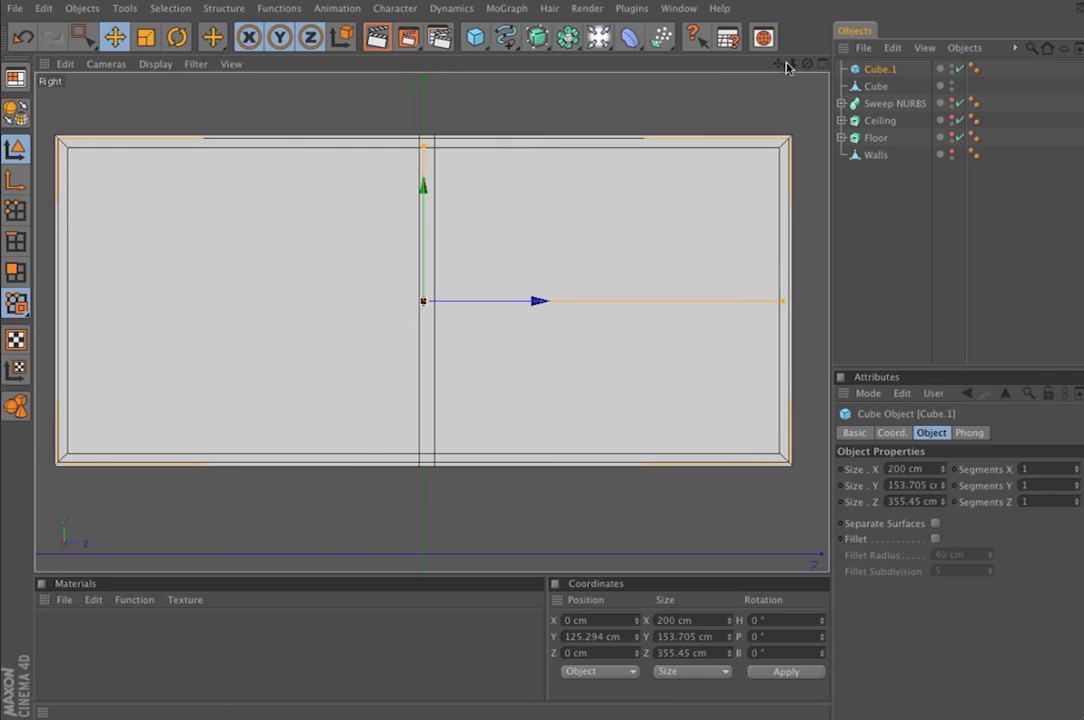
# - Move the glass cube along X in the Top view to about 282.4 cm so it sits inside the window frame
pyautogui.click(822, 65)
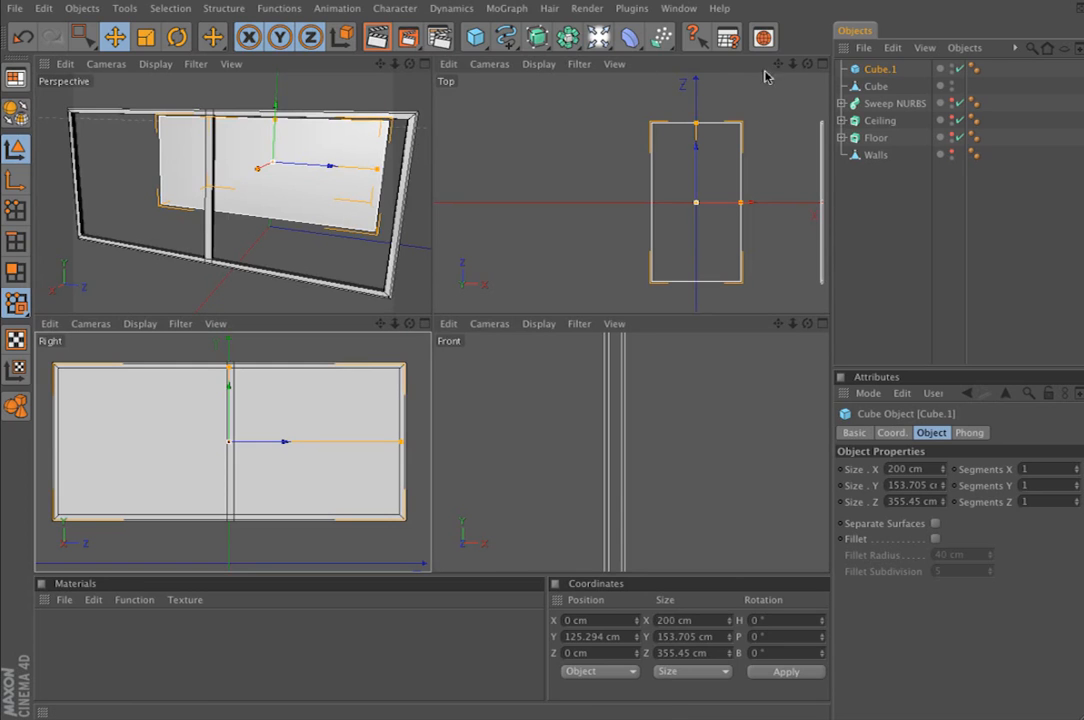
pyautogui.click(822, 65)
pyautogui.keyDown('alt'); pyautogui.moveTo(658, 235); pyautogui.dragTo(276, 204, button='middle'); pyautogui.keyUp('alt')
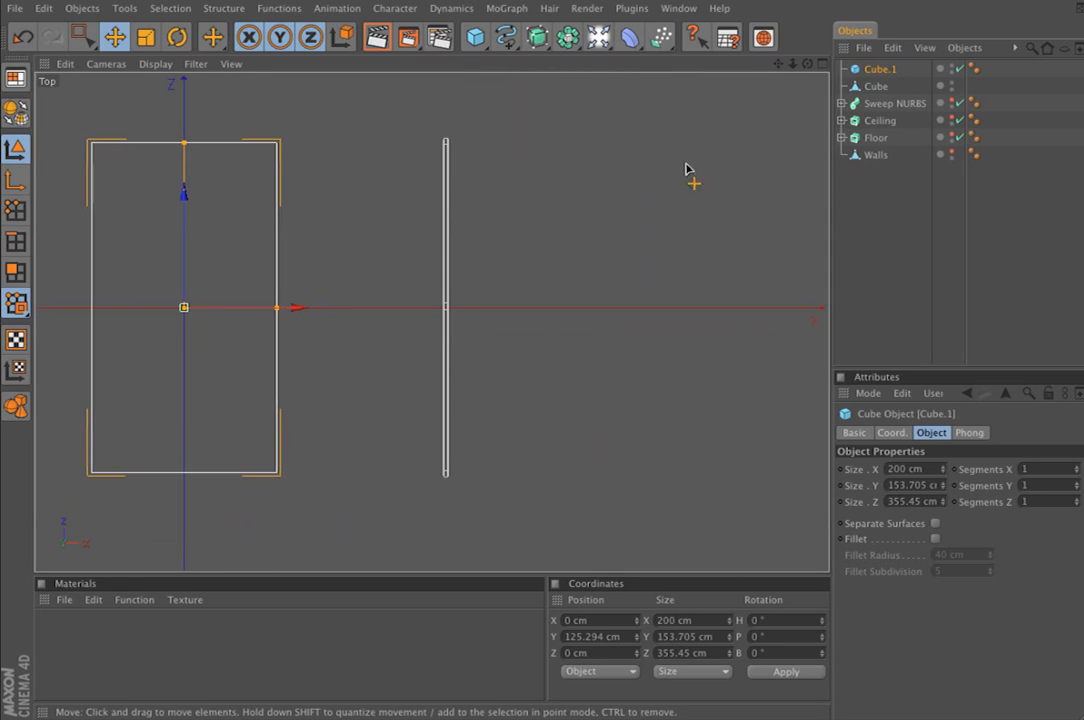
pyautogui.moveTo(296, 309); pyautogui.dragTo(559, 307)
pyautogui.keyDown('alt'); pyautogui.moveTo(256, 322); pyautogui.dragTo(445, 322, button='right'); pyautogui.keyUp('alt')
pyautogui.keyDown('alt'); pyautogui.moveTo(281, 305); pyautogui.dragTo(116, 441, button='middle'); pyautogui.keyUp('alt')
pyautogui.keyDown('alt'); pyautogui.moveTo(281, 305); pyautogui.dragTo(355, 305, button='right'); pyautogui.keyUp('alt')
pyautogui.moveTo(374, 398); pyautogui.dragTo(389, 398)
# - Thin the glass cube along X, setting its X size to 0.2 cm, and show all four views
pyautogui.keyDown('alt'); pyautogui.moveTo(421, 362); pyautogui.dragTo(190, 362, button='right'); pyautogui.keyUp('alt')
pyautogui.moveTo(576, 331); pyautogui.dragTo(416, 331)
pyautogui.keyDown('alt'); pyautogui.moveTo(578, 340); pyautogui.dragTo(805, 340, button='right'); pyautogui.keyUp('alt')
pyautogui.keyDown('alt'); pyautogui.moveTo(493, 365); pyautogui.dragTo(749, 230, button='middle'); pyautogui.keyUp('alt')
pyautogui.keyDown('alt'); pyautogui.moveTo(567, 366); pyautogui.dragTo(670, 366, button='right'); pyautogui.keyUp('alt')
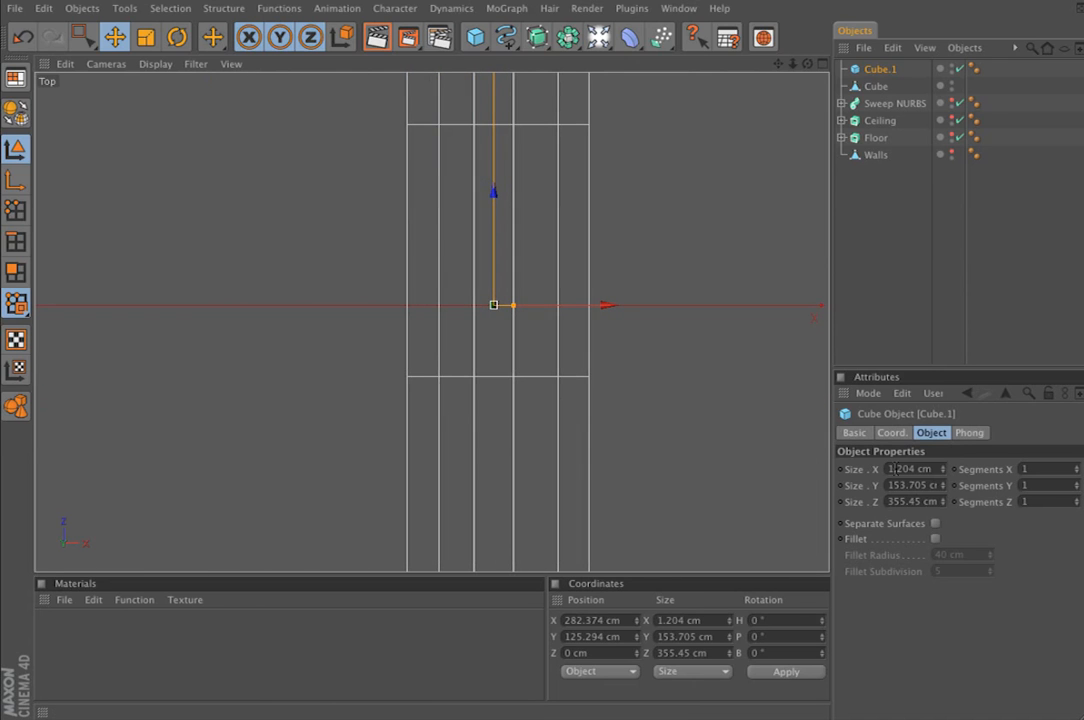
pyautogui.click(902, 469)
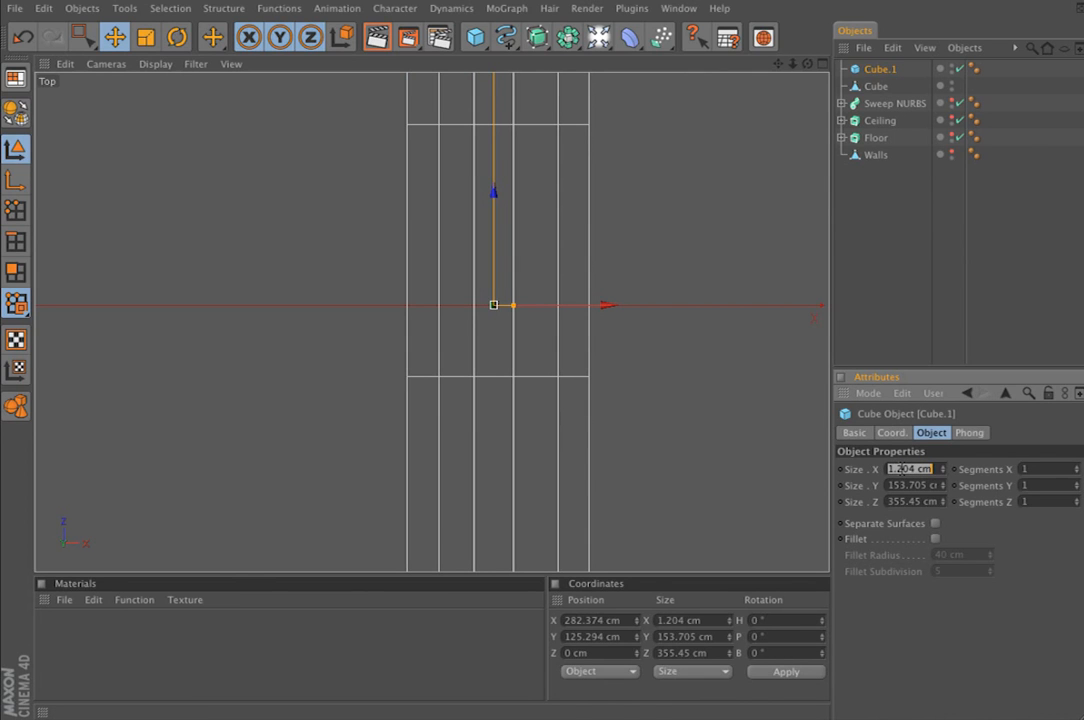
pyautogui.write('.2')
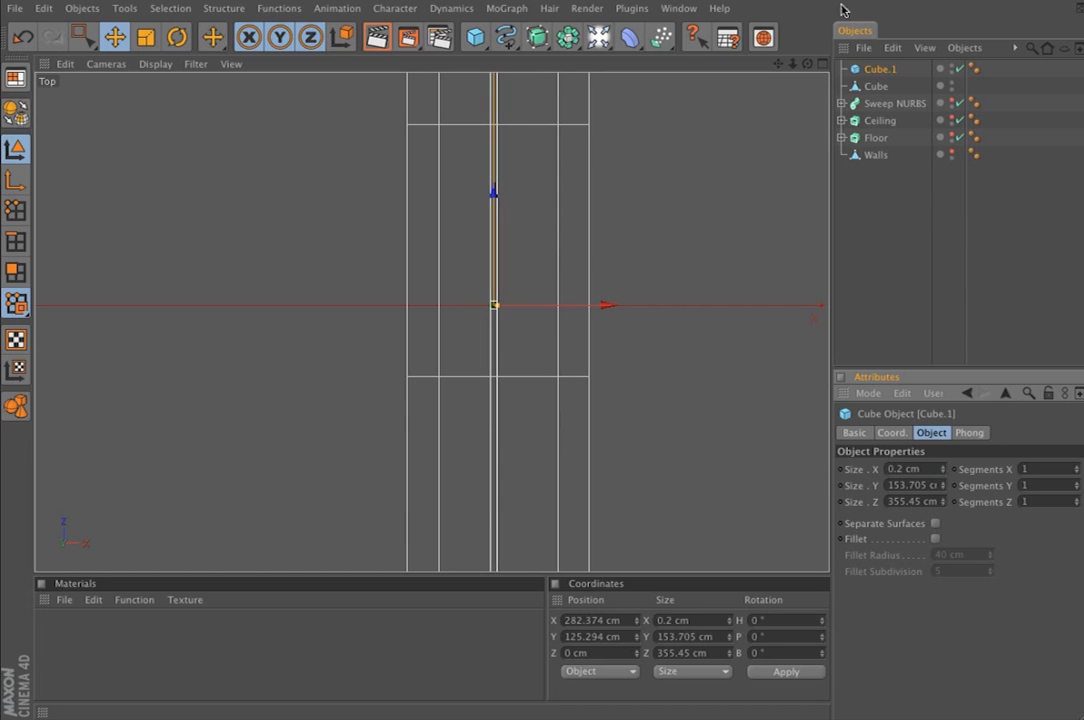
pyautogui.click(822, 66)
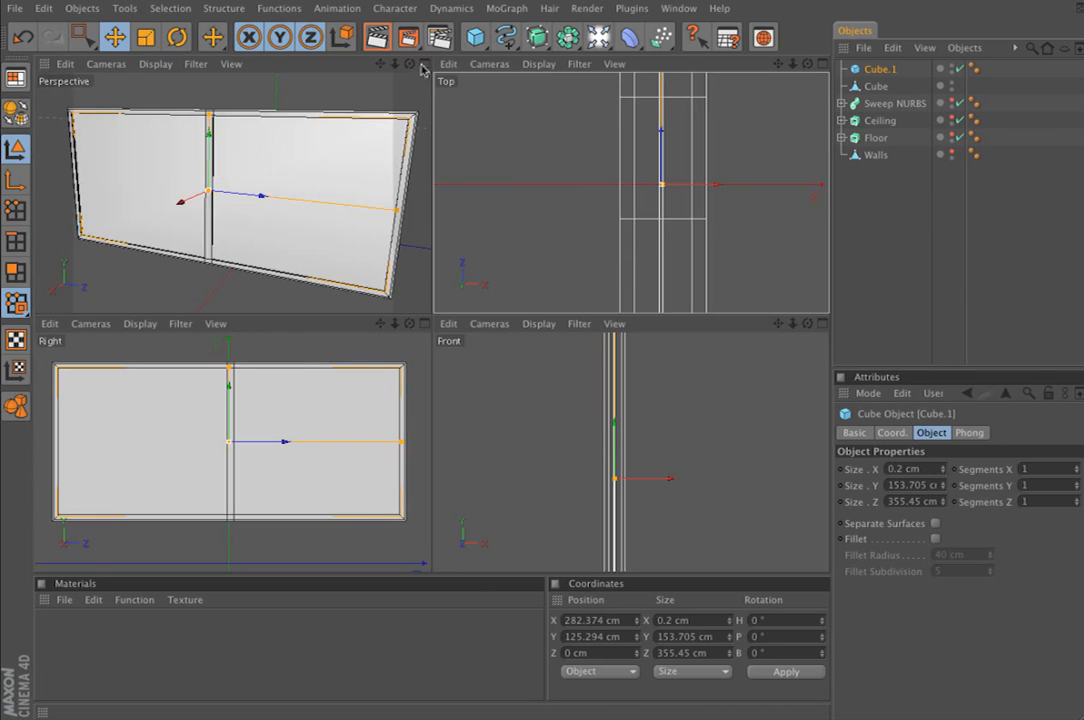
# - Enlarge the Perspective view to show the whole window and rename the window's polygon object as Frame
pyautogui.click(422, 67)
pyautogui.keyDown('alt'); pyautogui.moveTo(496, 226); pyautogui.dragTo(452, 293); pyautogui.keyUp('alt')
pyautogui.keyDown('alt'); pyautogui.moveTo(499, 230); pyautogui.dragTo(483, 221, button='middle'); pyautogui.keyUp('alt')
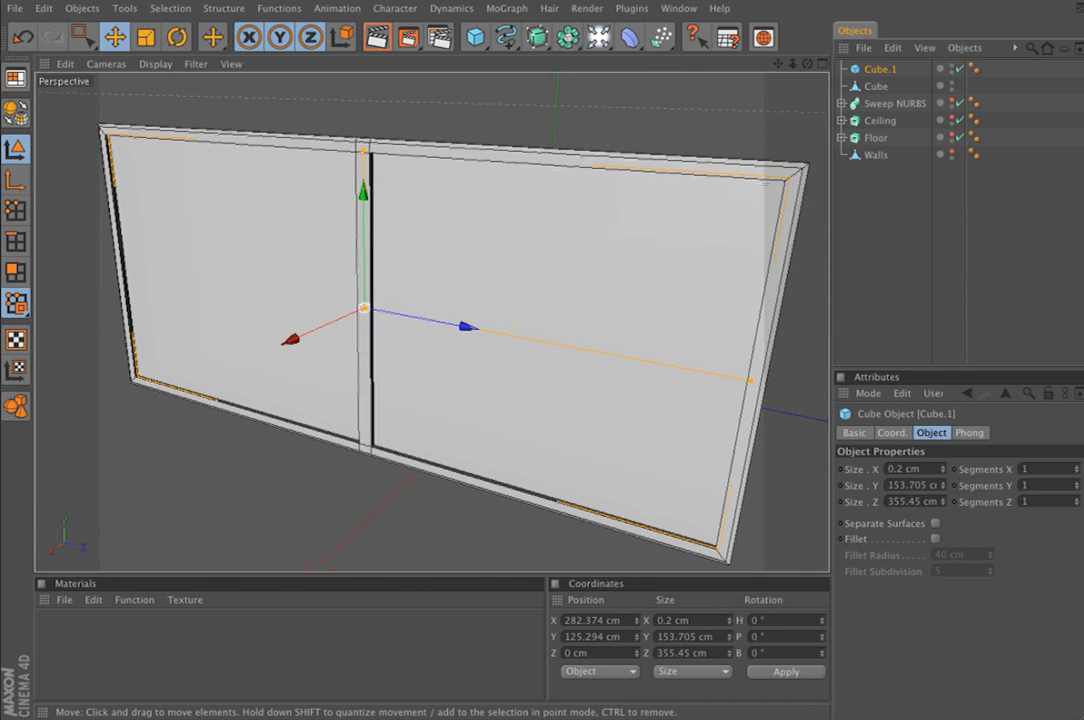
pyautogui.doubleClick(874, 88)
pyautogui.write('F')
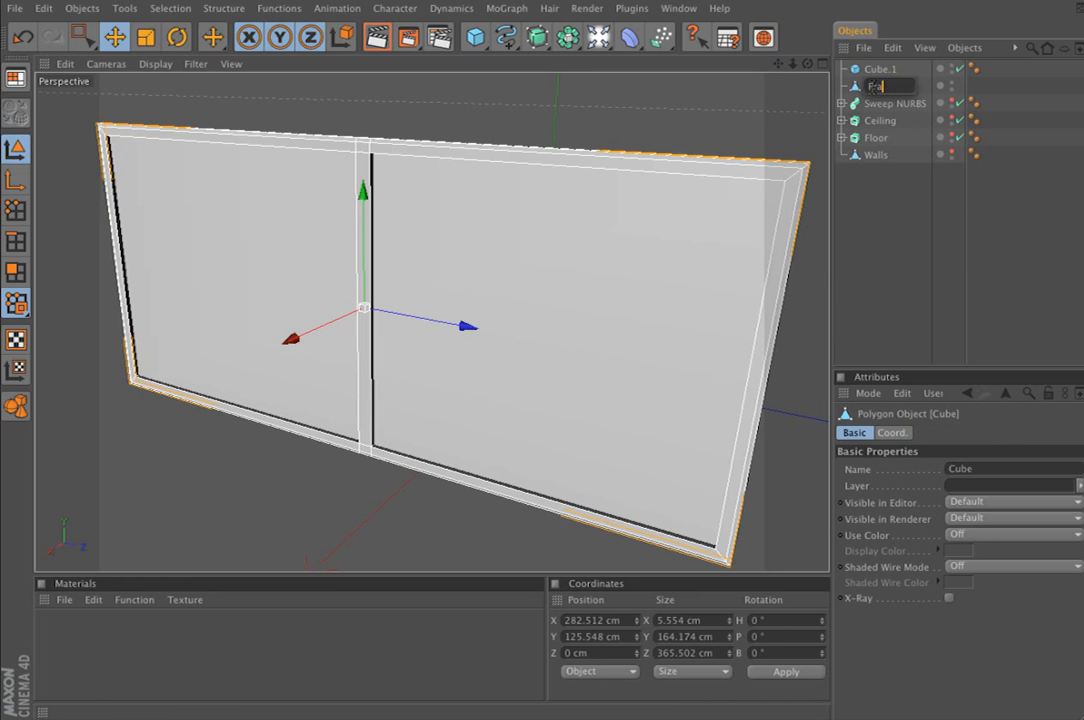
pyautogui.write('rame')
pyautogui.press('Return')
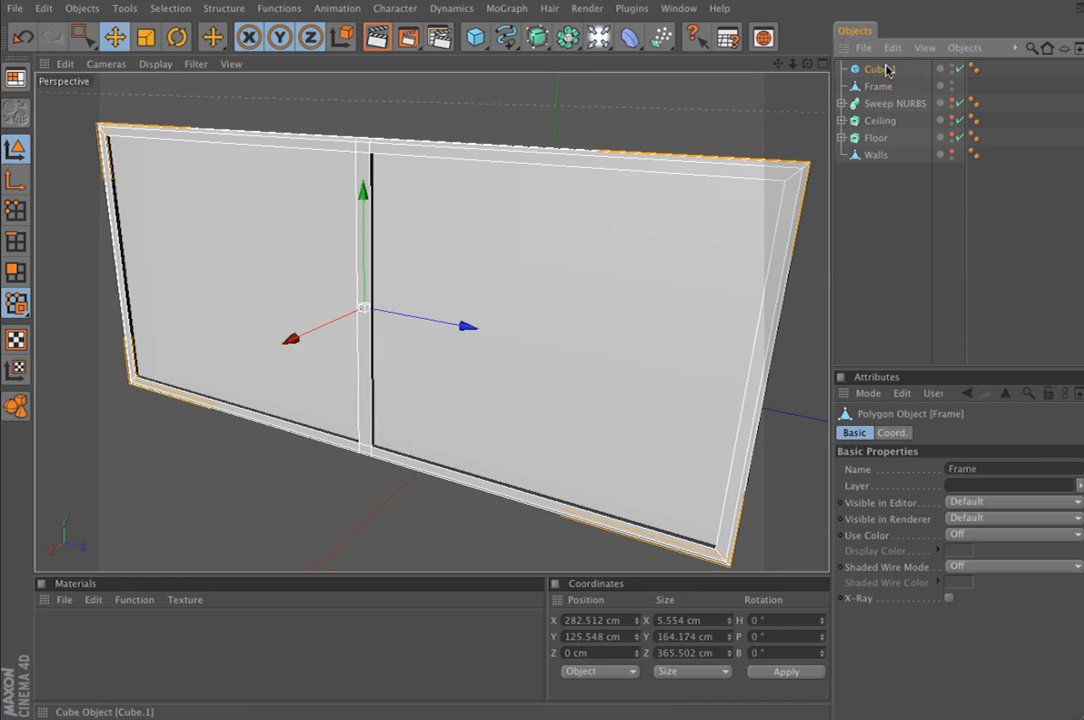
# - Rename the thin cube that forms the window pane as Glass
pyautogui.doubleClick(882, 69)
pyautogui.write('C')
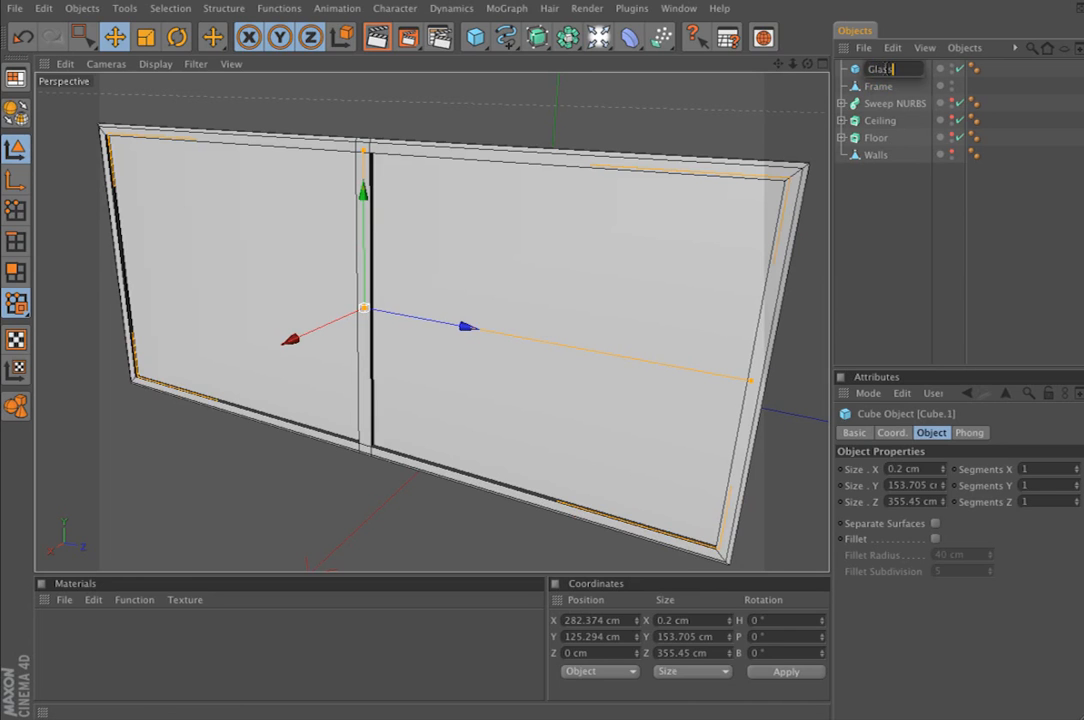
pyautogui.write('lass')
pyautogui.press('Return')
# - Group the Glass and Frame objects together and name the group Window frame
pyautogui.click(877, 84)
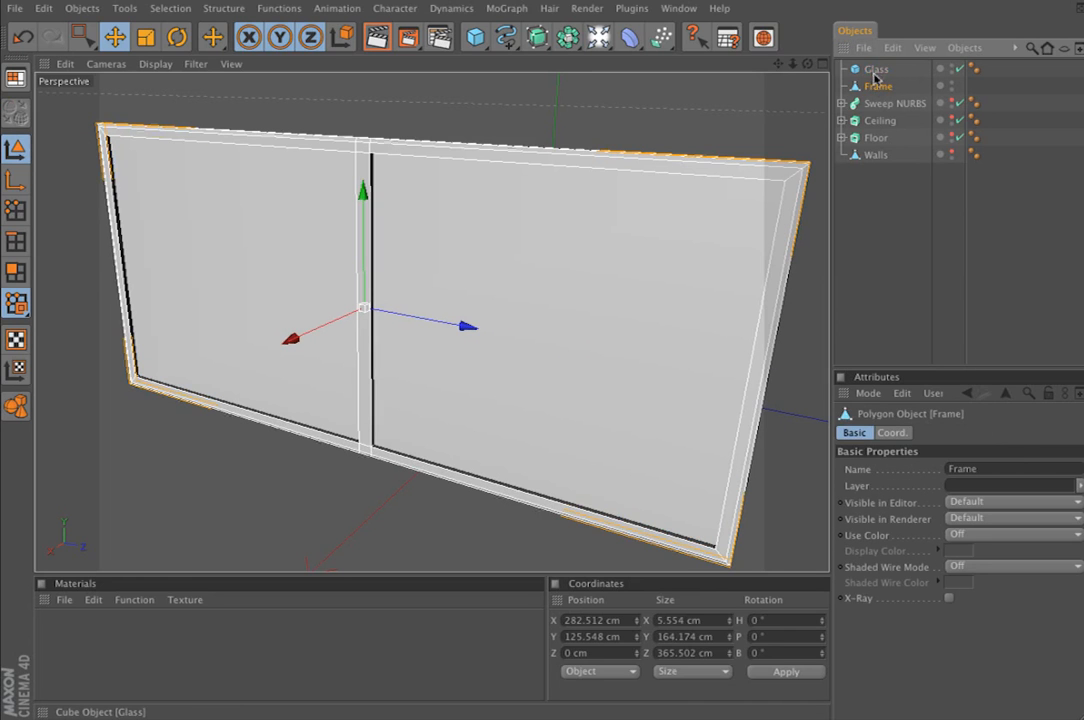
pyautogui.keyDown('ctrl'); pyautogui.click(875, 69); pyautogui.keyUp('ctrl')
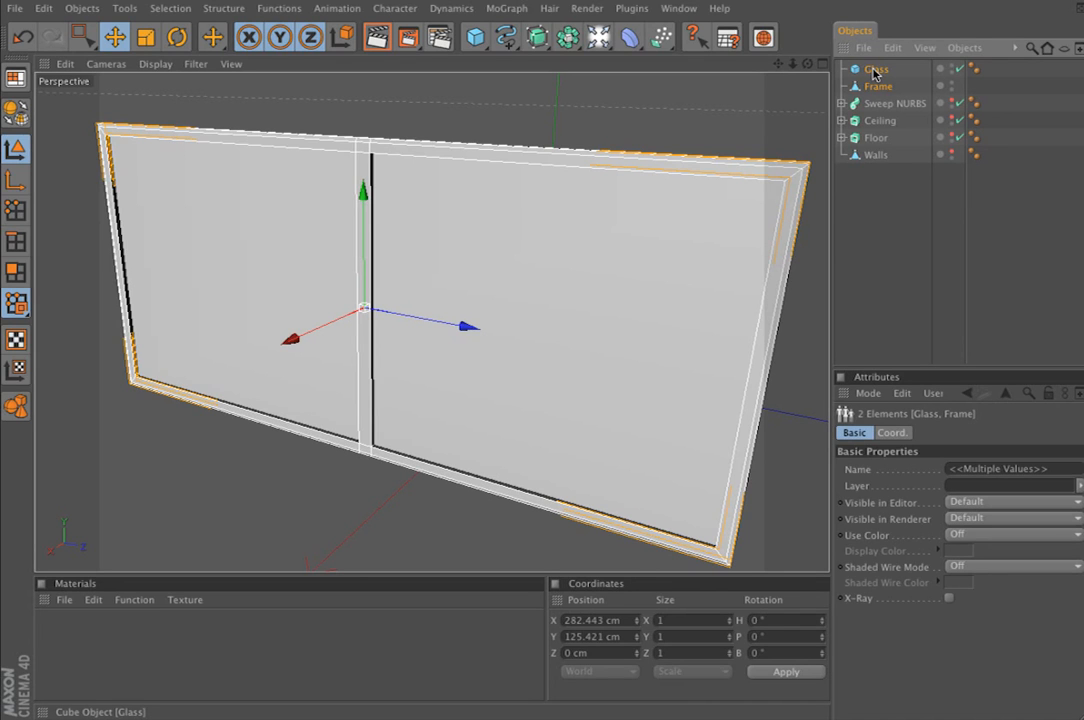
pyautogui.hotkey('alt', 'g')
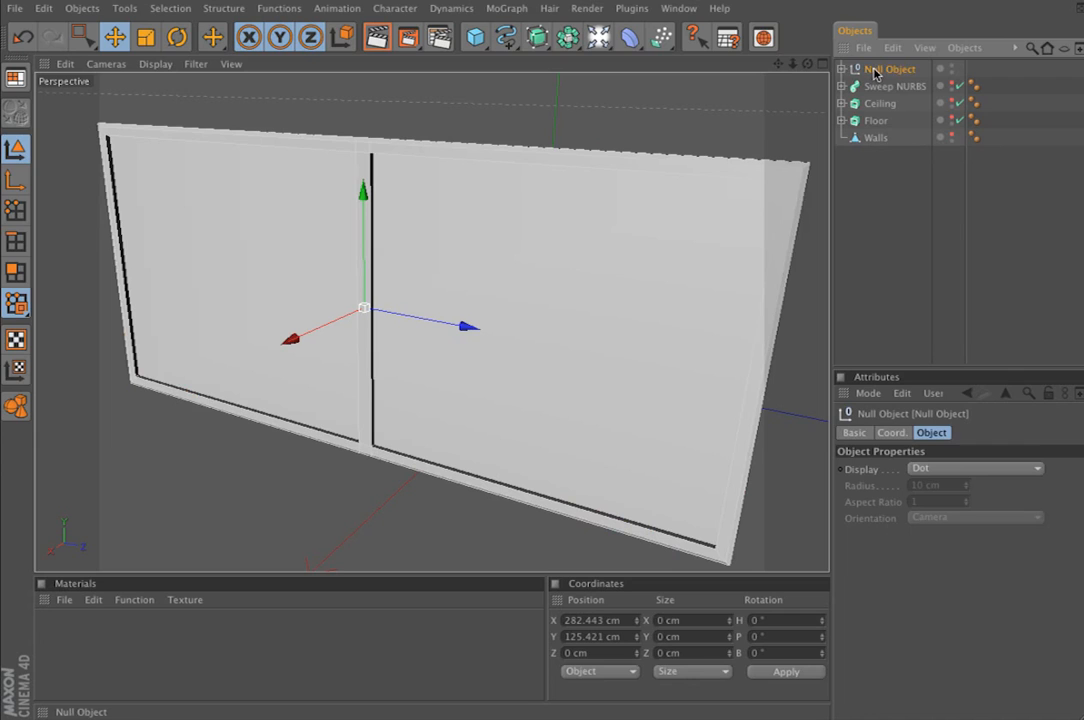
pyautogui.doubleClick(874, 70)
pyautogui.write('Window frame')
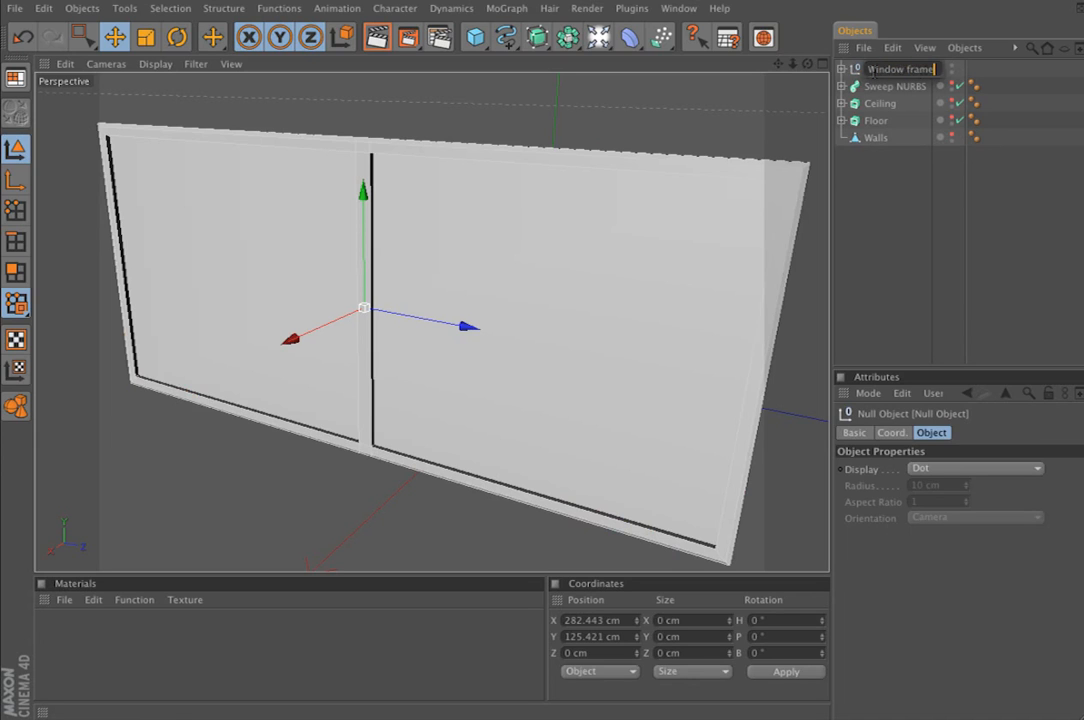
pyautogui.press('Return')
# - Clear the selection and make the Sweep NURBS, Ceiling, Floor and Walls objects visible again
pyautogui.click(869, 176)
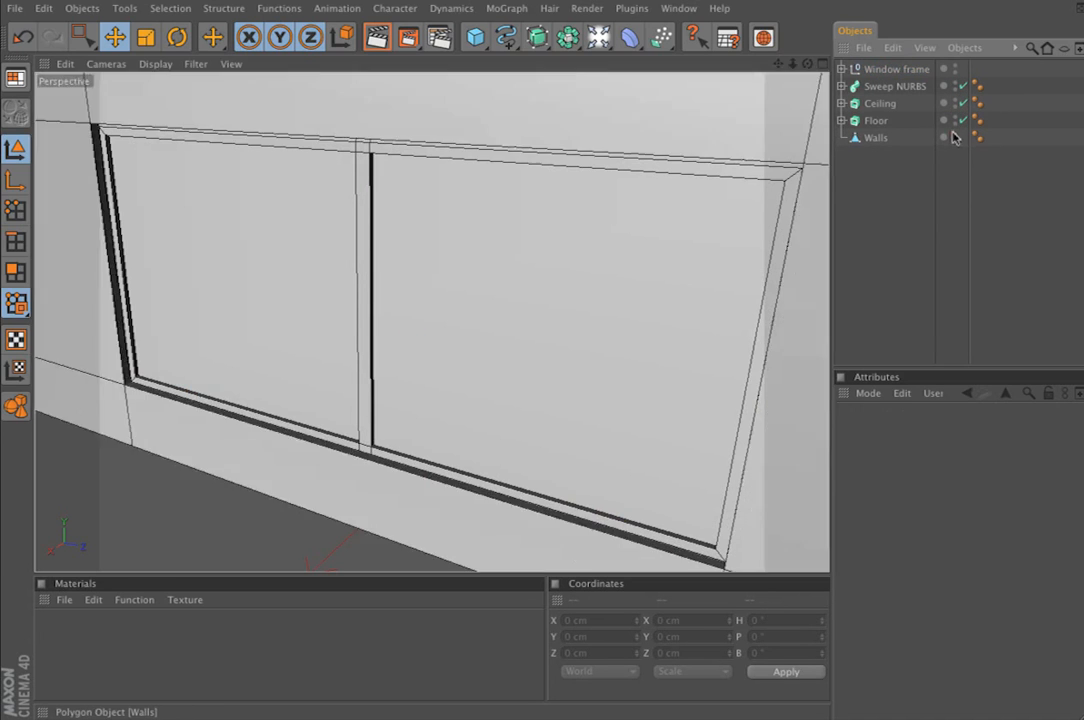
pyautogui.click(954, 134)
pyautogui.moveTo(589, 233)
pyautogui.keyDown('alt'); pyautogui.mouseDown(button='right')
pyautogui.moveTo(450, 233)
pyautogui.moveTo(589, 233)
pyautogui.mouseUp(button='right'); pyautogui.keyUp('alt')
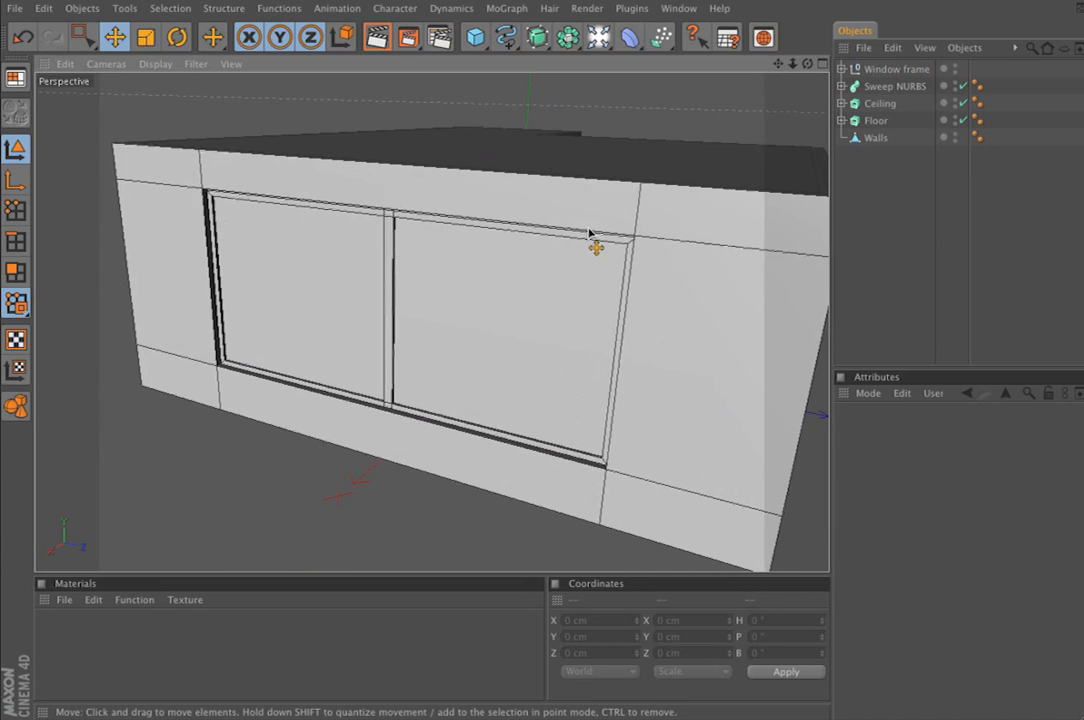
# - Hide the Ceiling object in the viewport and turn the view to look into the room from above the walls
pyautogui.click(956, 102)
pyautogui.keyDown('alt'); pyautogui.moveTo(589, 233); pyautogui.dragTo(670, 290); pyautogui.keyUp('alt')
pyautogui.keyDown('alt'); pyautogui.moveTo(670, 180); pyautogui.dragTo(460, 150); pyautogui.keyUp('alt')
pyautogui.keyDown('alt'); pyautogui.moveTo(380, 300); pyautogui.dragTo(570, 270, button='middle'); pyautogui.keyUp('alt')
pyautogui.keyDown('alt'); pyautogui.moveTo(440, 300); pyautogui.dragTo(470, 300, button='right'); pyautogui.keyUp('alt')
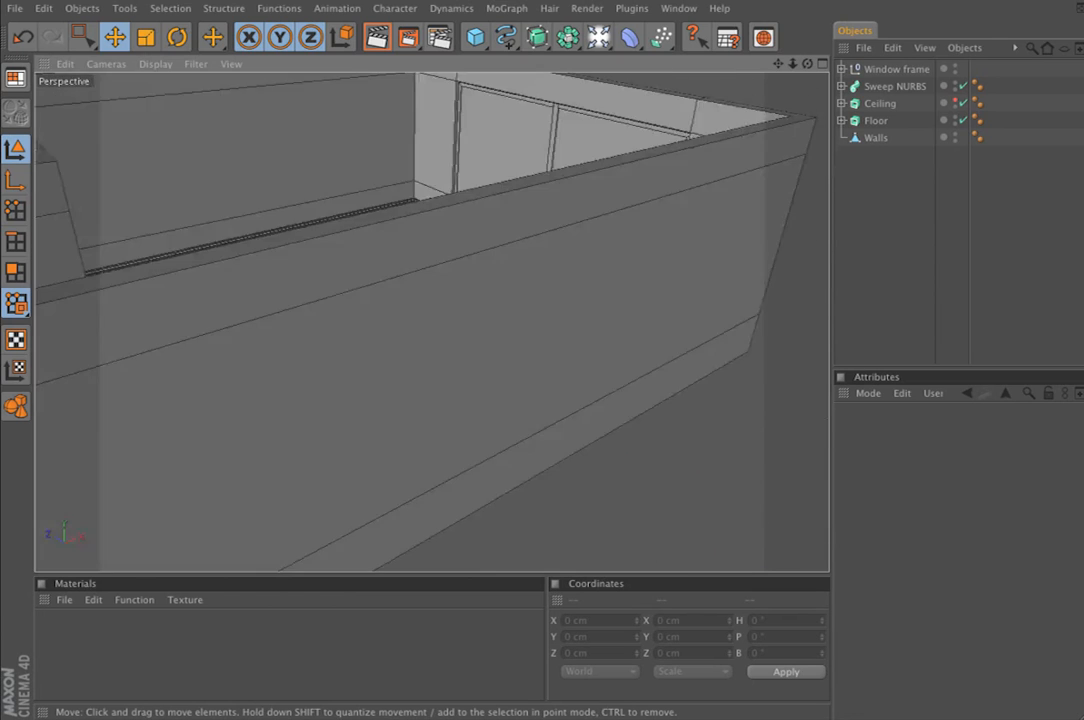